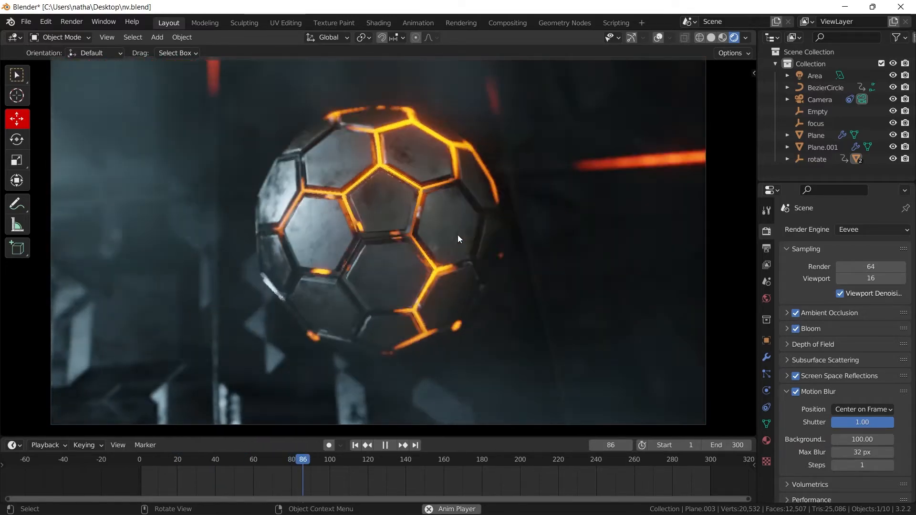
- Stop the animation playback and open a second Blender window with a fresh default scene
key(space)
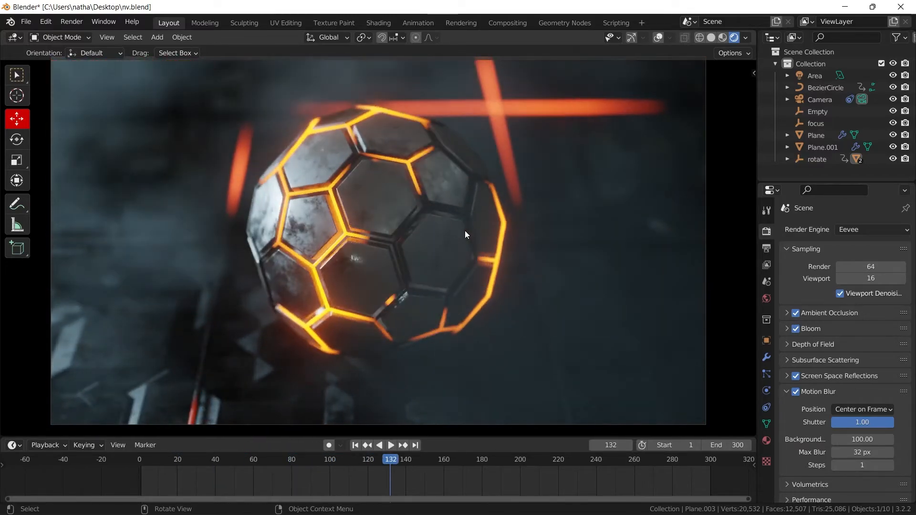
mouse_move(465, 514)
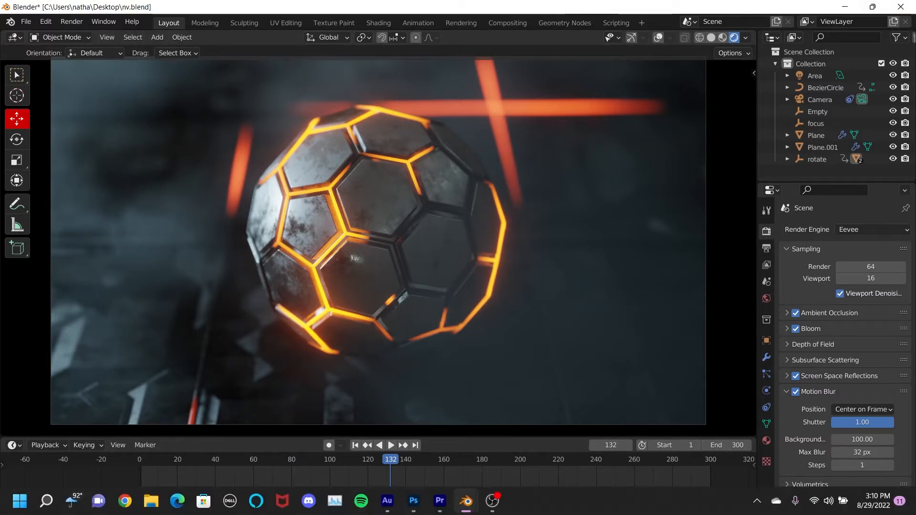
right_click(467, 506)
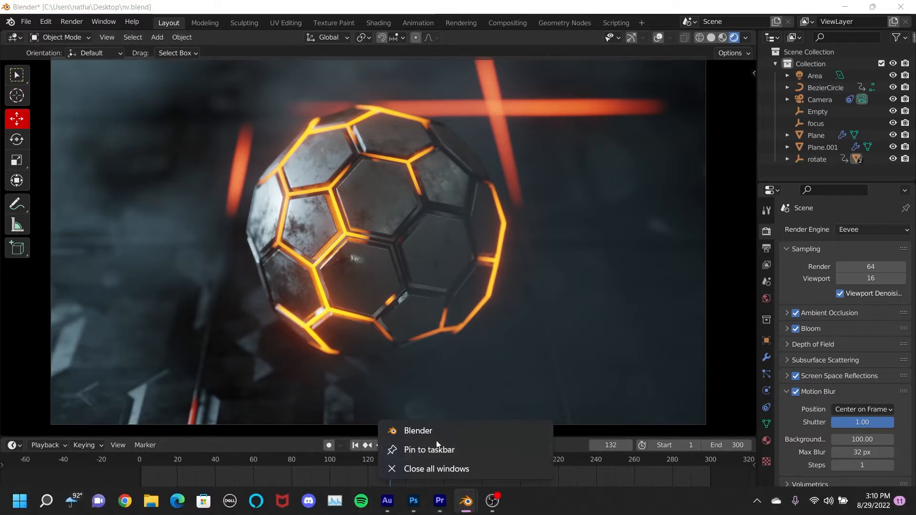
click(423, 430)
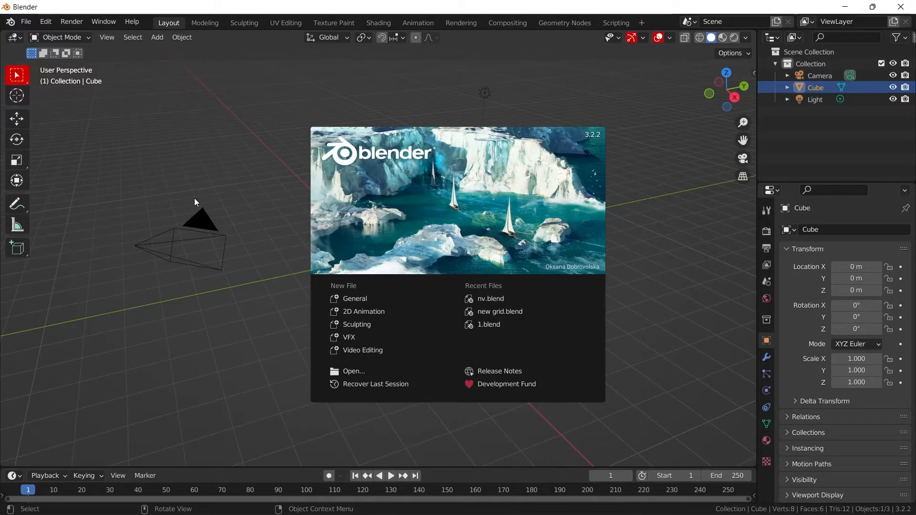
click(196, 203)
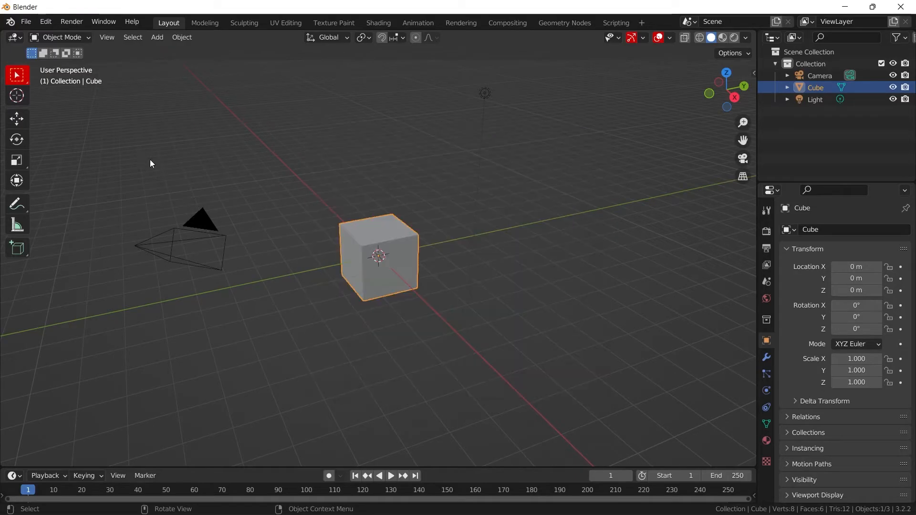
- Delete the default camera, cube and light, and add a mesh plane to the empty scene
drag(140, 154, 573, 327)
key(Delete)
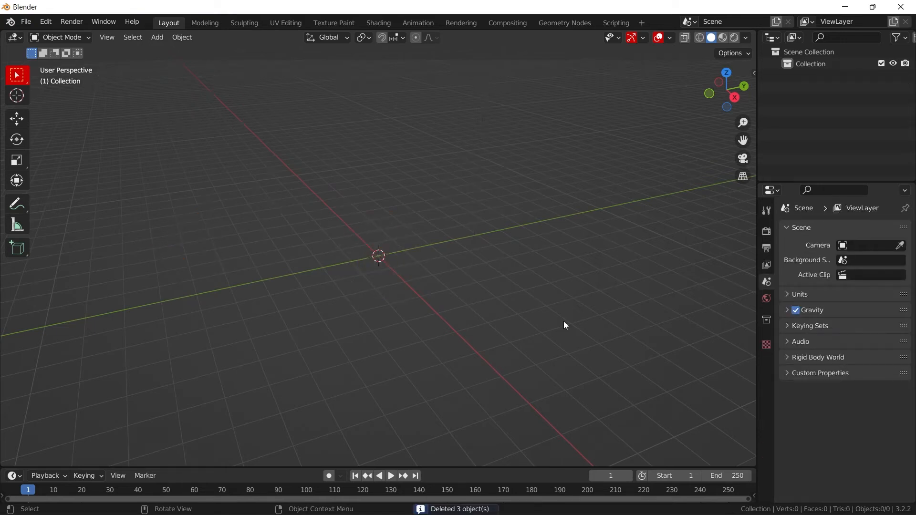
key(shift+a)
mouse_move(427, 151)
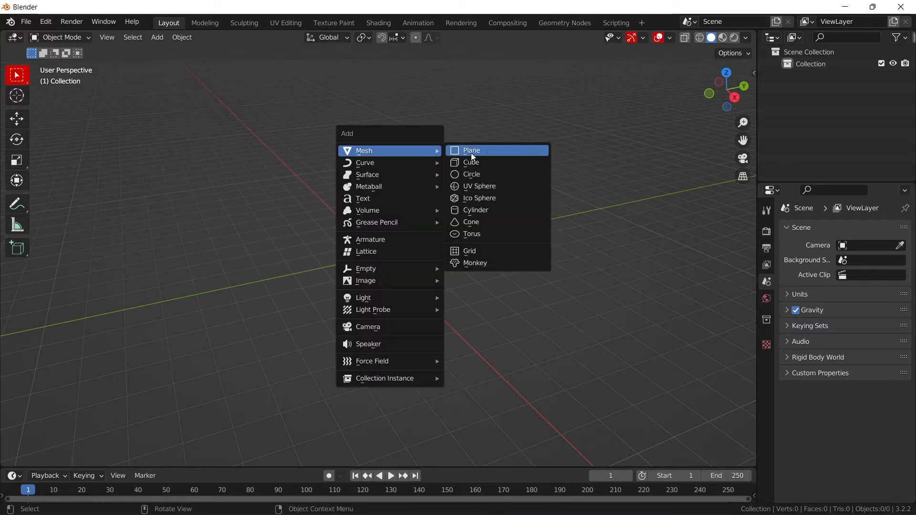
click(471, 153)
- Scale the plane by a factor of 5 and apply its scale
text(s)
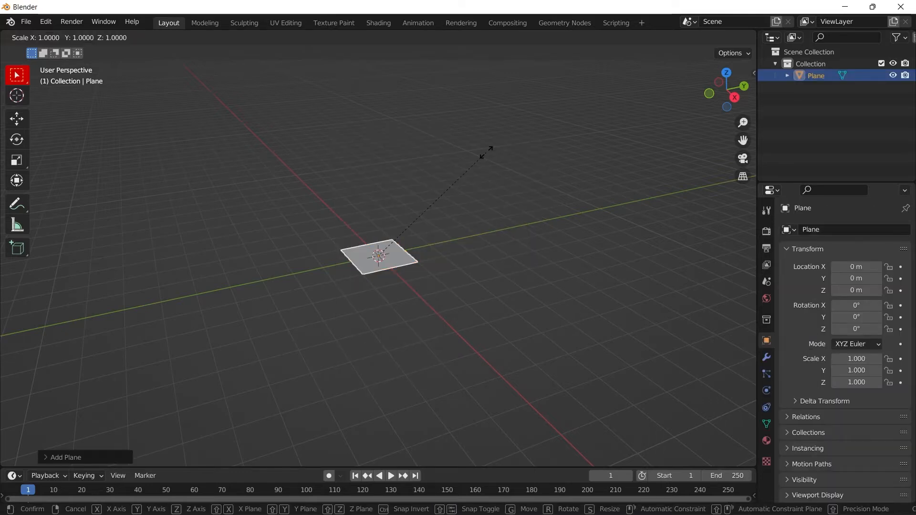
text(5)
key(Return)
key(ctrl+a)
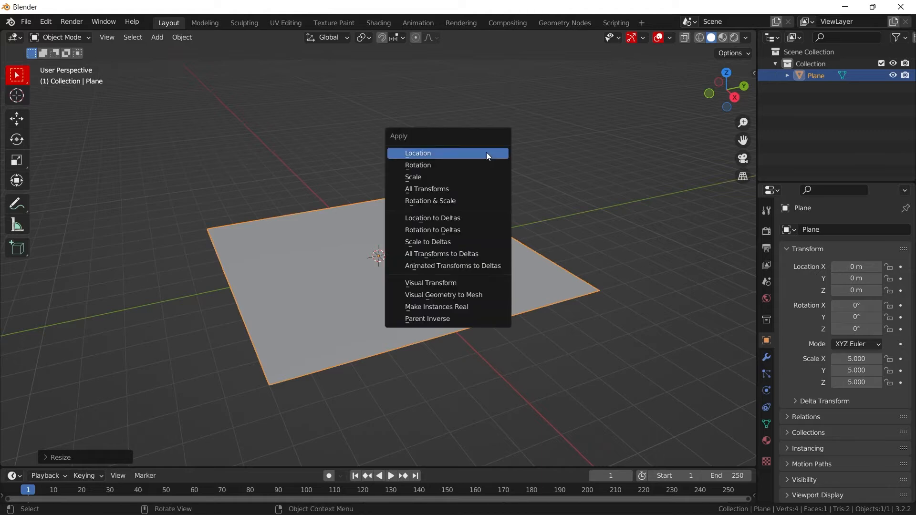
click(445, 177)
- Switch to the Shading workspace and create a new material for the plane
scroll(454, 196, up, 3)
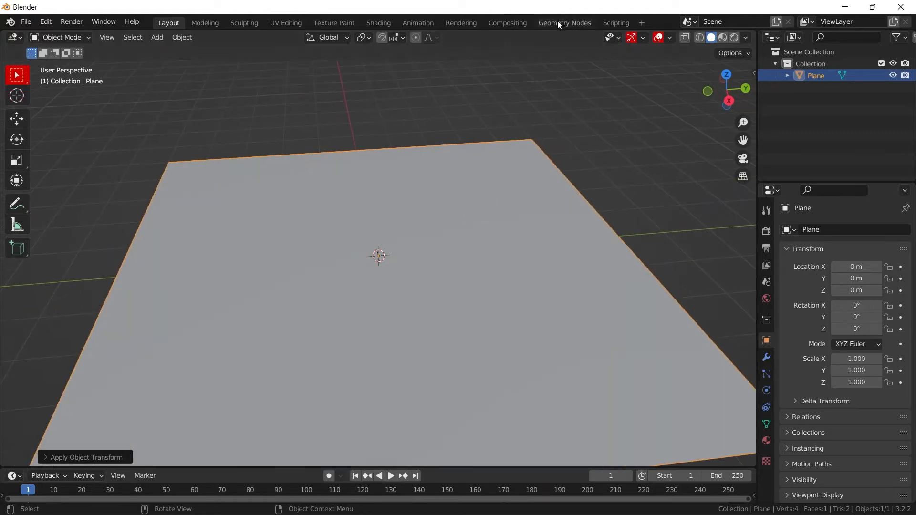
click(378, 23)
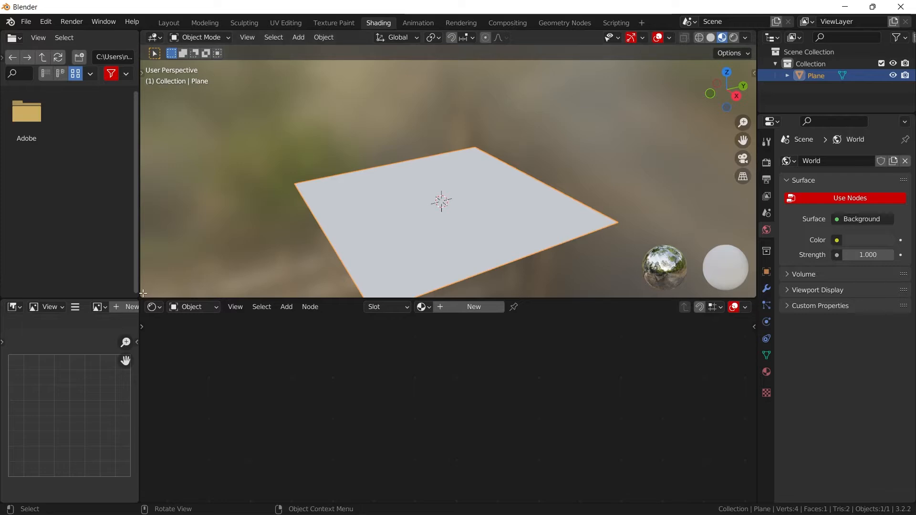
drag(143, 293, 52, 303)
click(419, 307)
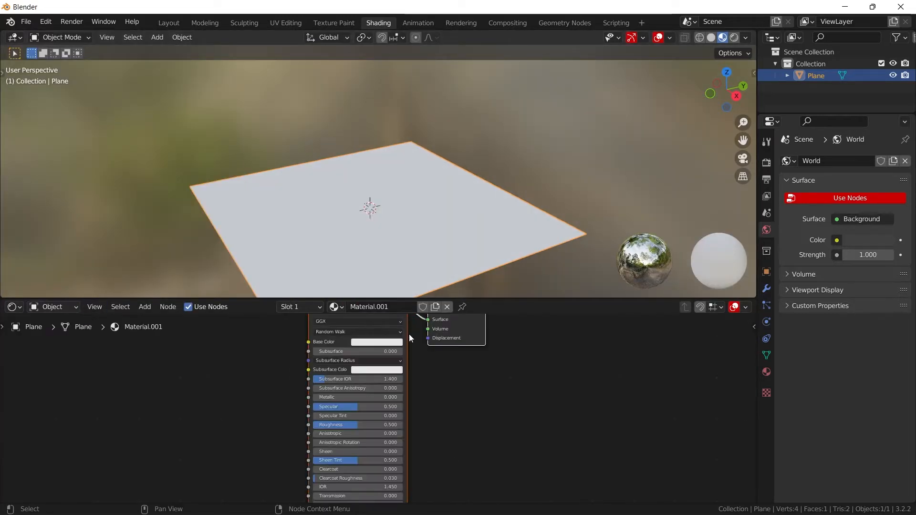
- Set the material's Metallic to 1.000 and darken its Base Color to a value of about 0.030
drag(479, 299, 479, 215)
scroll(313, 337, up, 3)
drag(315, 349, 411, 349)
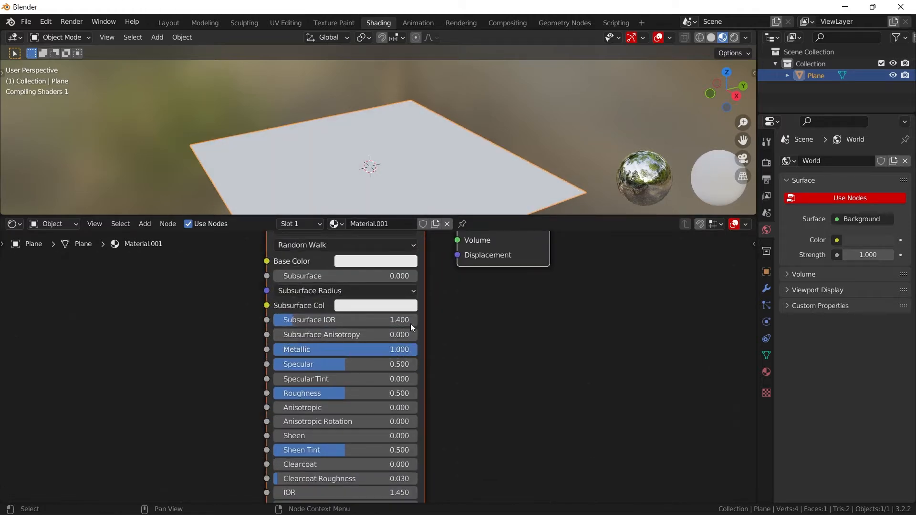
click(385, 262)
click(448, 173)
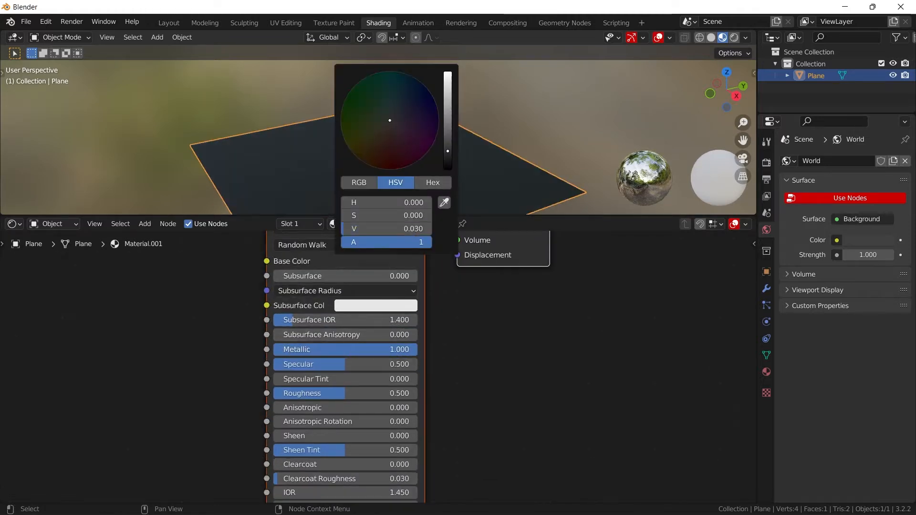
- Add a Bump node and connect its Normal output to the Normal input of the Principled BSDF
middle_drag(267, 377, 339, 342)
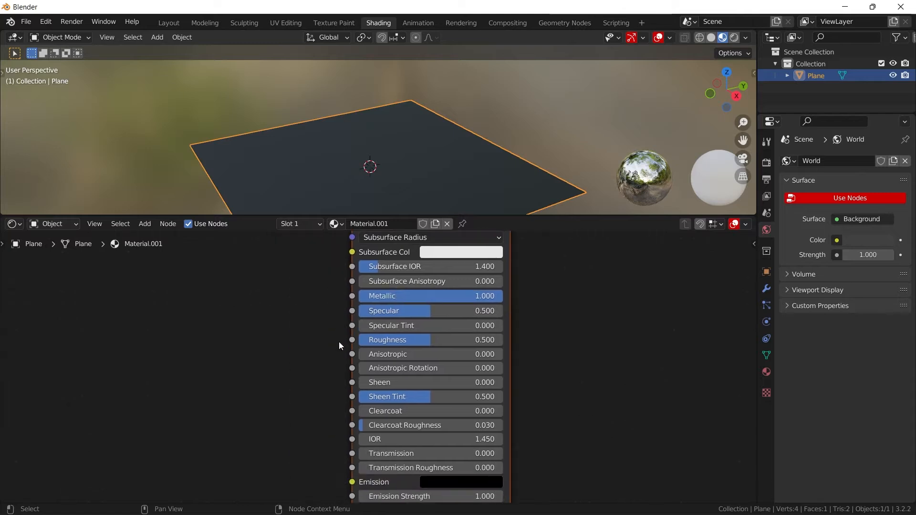
key(shift+a)
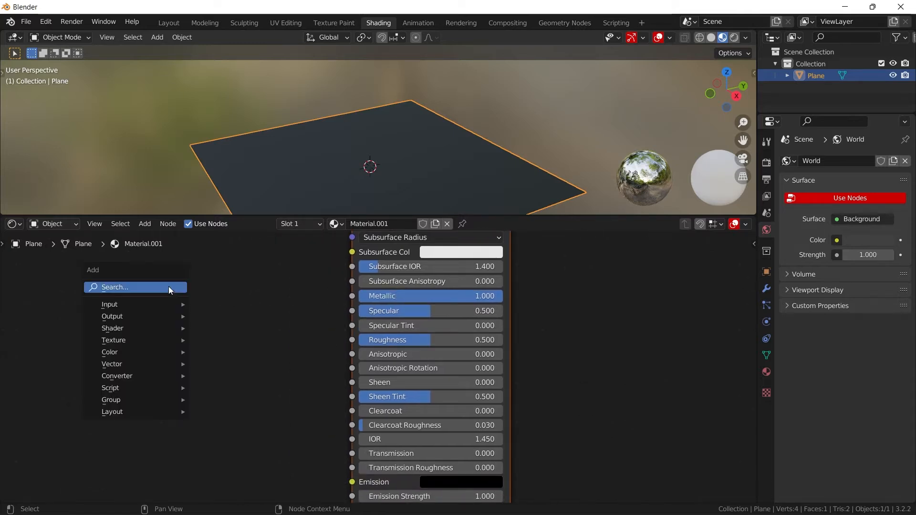
middle_drag(313, 402, 320, 316)
key(shift+a)
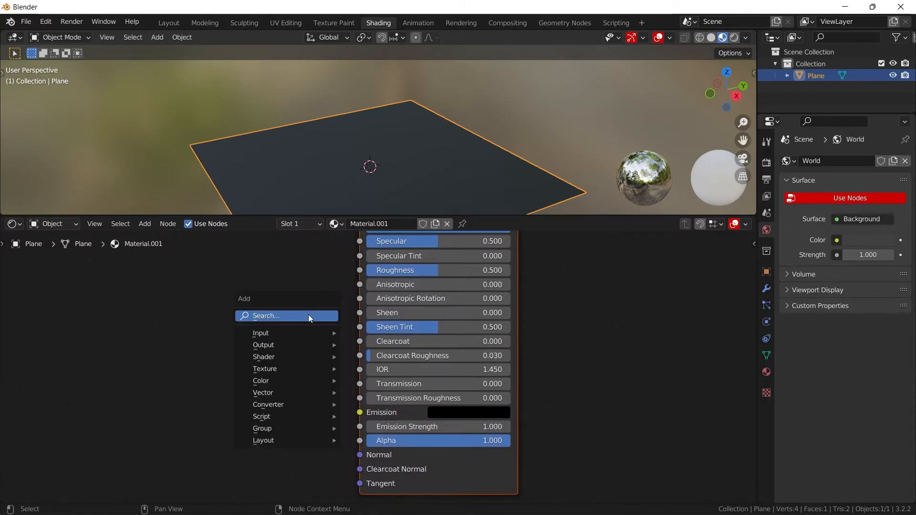
click(308, 316)
text(bump)
key(Return)
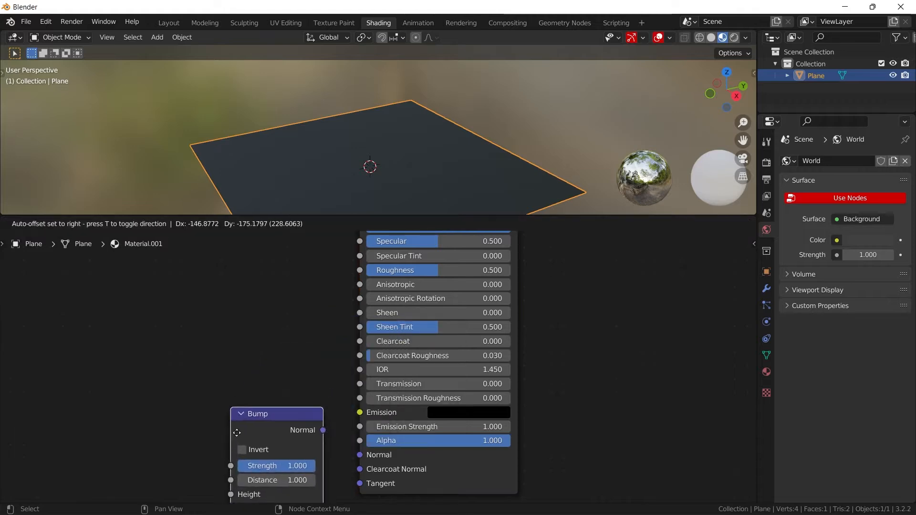
click(228, 441)
drag(315, 440, 360, 455)
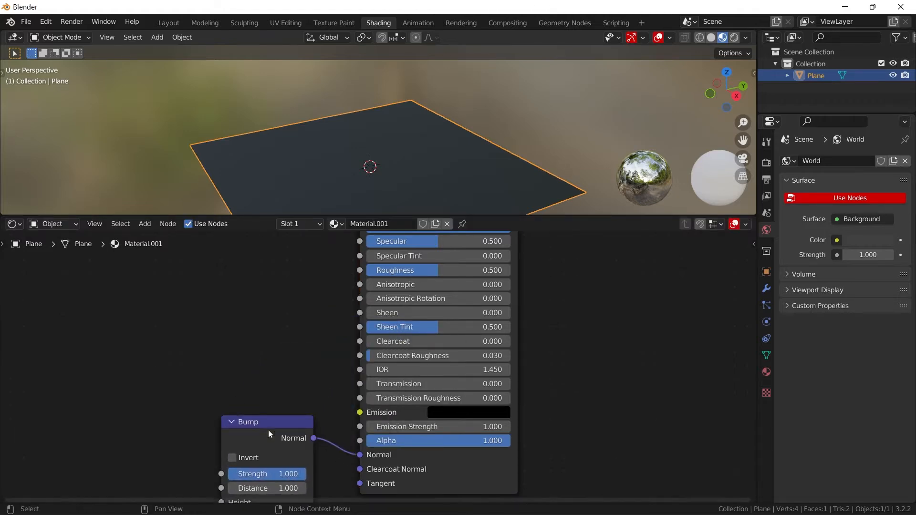
- Add a Voronoi Texture node and place it in front of the Bump node
middle_drag(176, 385, 342, 339)
key(shift+a)
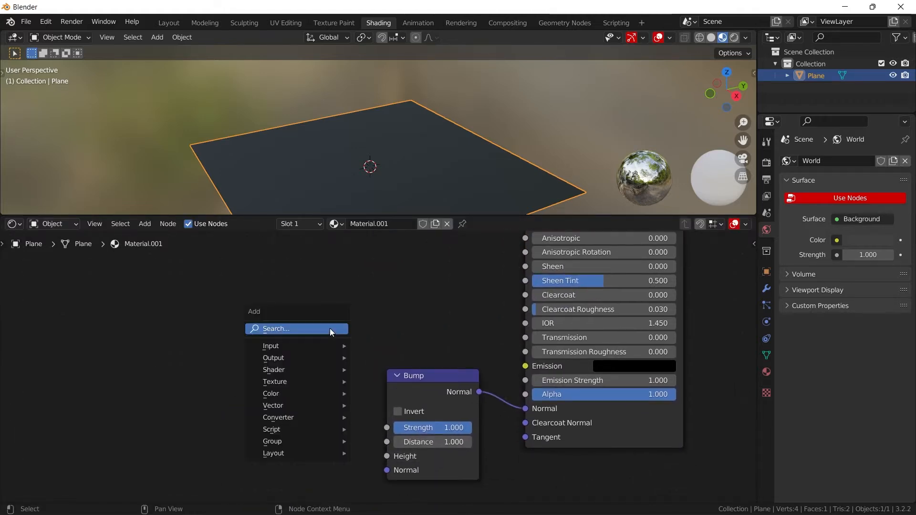
click(330, 328)
text(vor)
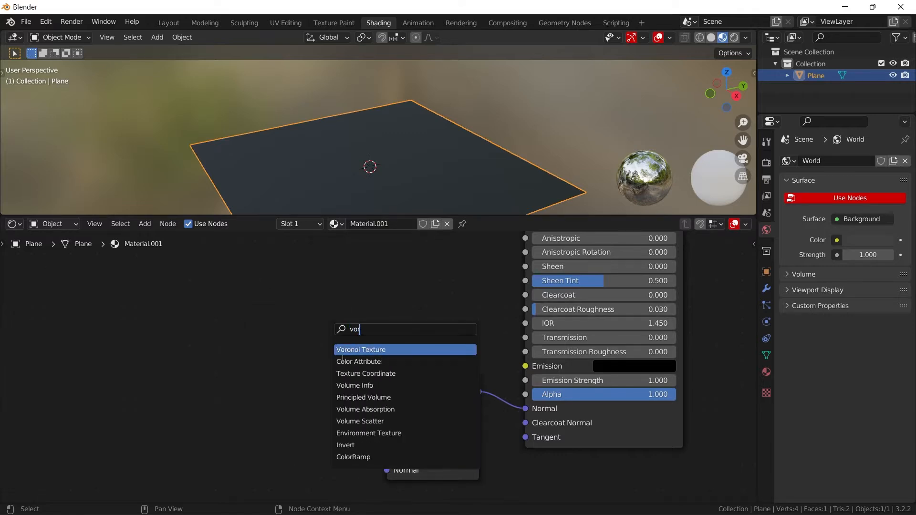
key(Return)
click(237, 381)
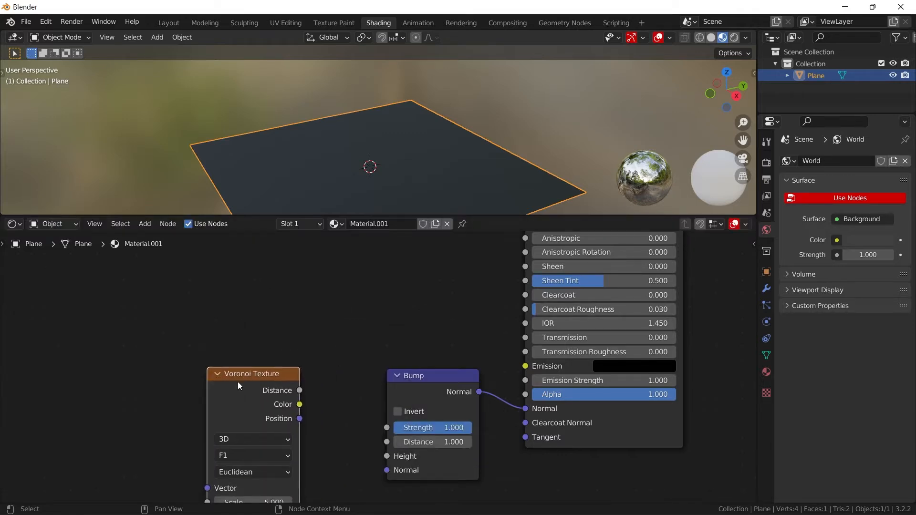
- Add Texture Coordinate and Mapping nodes to the Voronoi Texture and feed the Mapping from the Object output
key(ctrl+t)
middle_drag(238, 384, 367, 337)
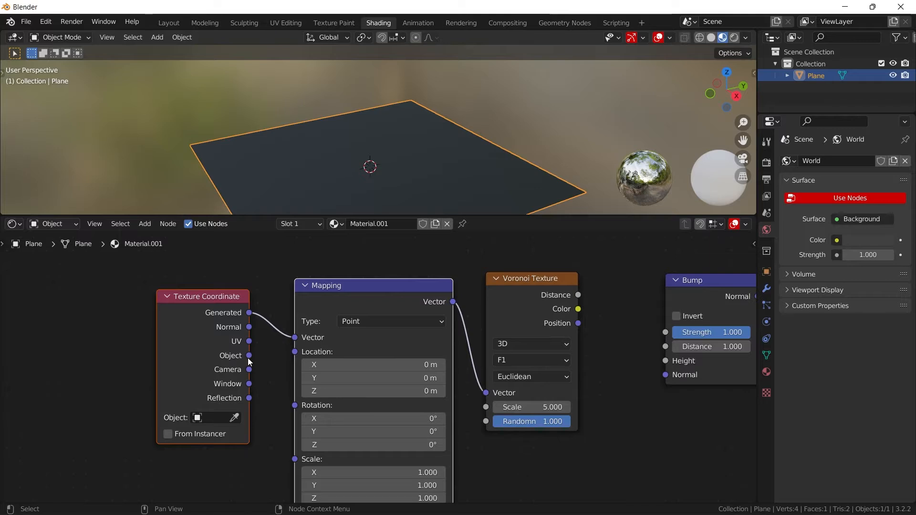
drag(250, 357, 295, 337)
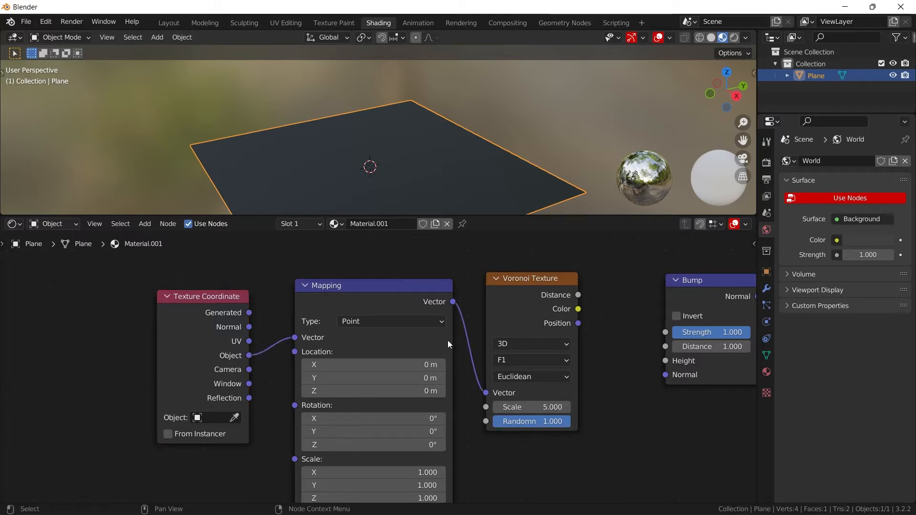
- Connect the Voronoi Texture's Distance output to the Bump node's Height input
ctrl+scroll(506, 325, right, 5)
drag(467, 301, 480, 298)
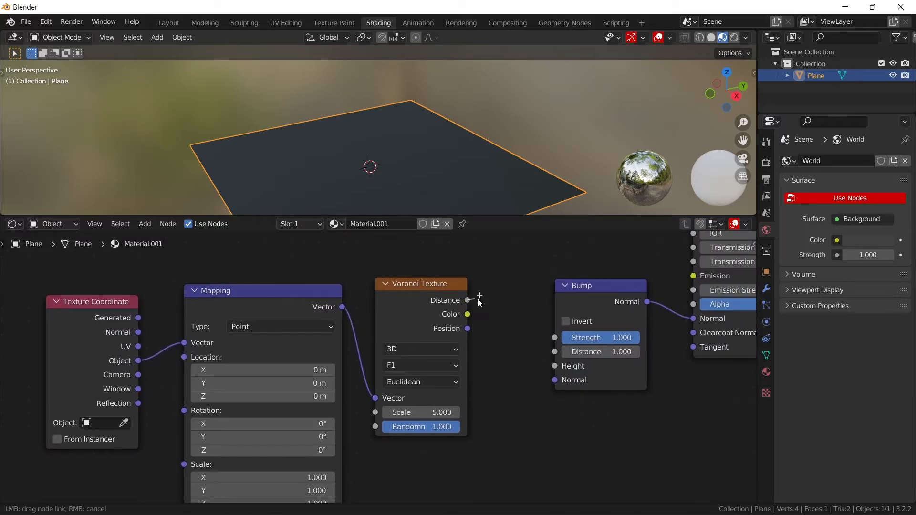
drag(555, 363, 555, 365)
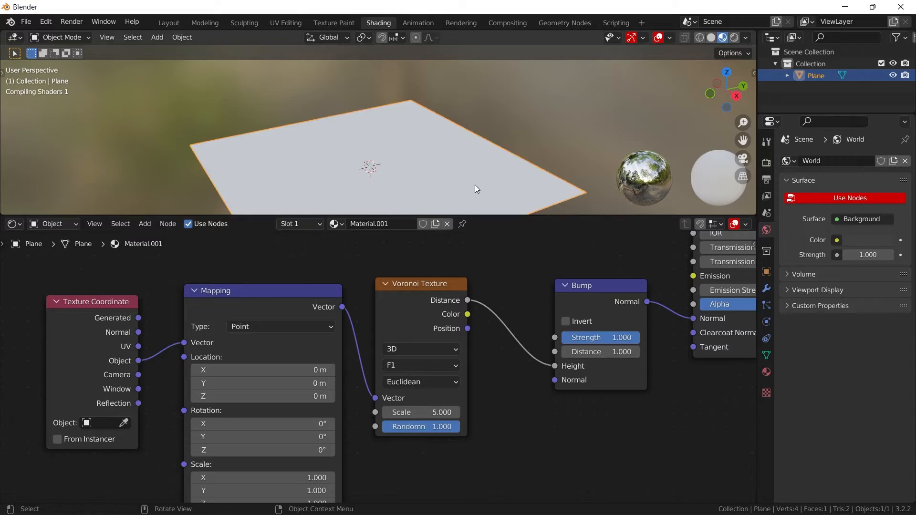
middle_drag(540, 164, 470, 121)
scroll(461, 170, up, 3)
scroll(488, 105, up, 2)
- Keep the Voronoi Texture on F1, set its distance metric to Manhattan and its Scale to about 1.41
click(414, 365)
click(415, 365)
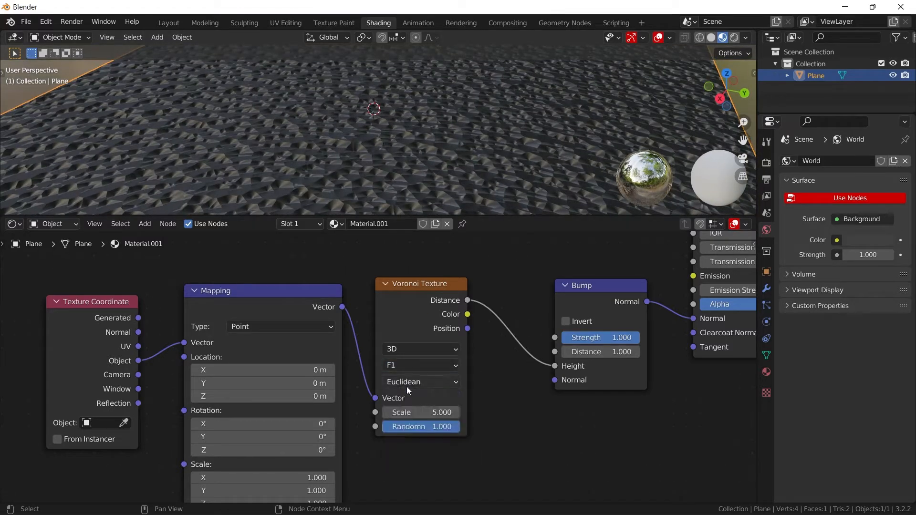
click(408, 383)
click(406, 411)
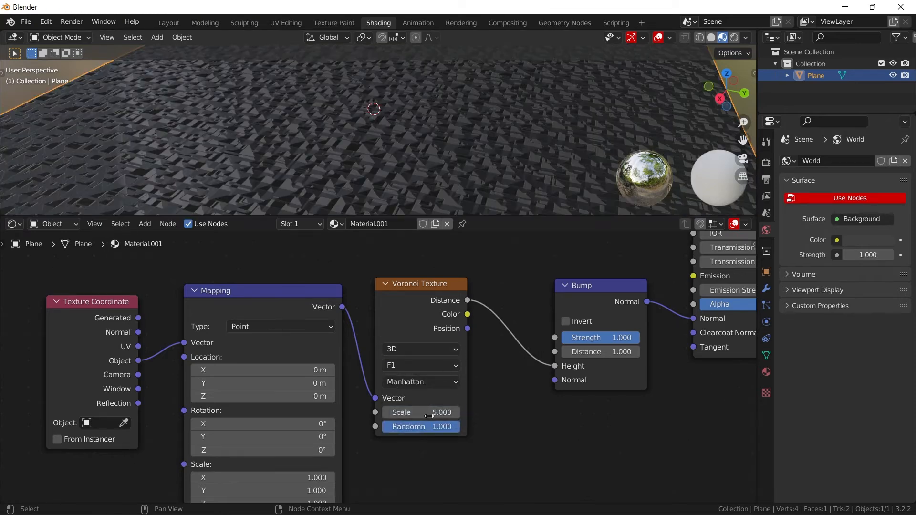
drag(420, 412, 342, 412)
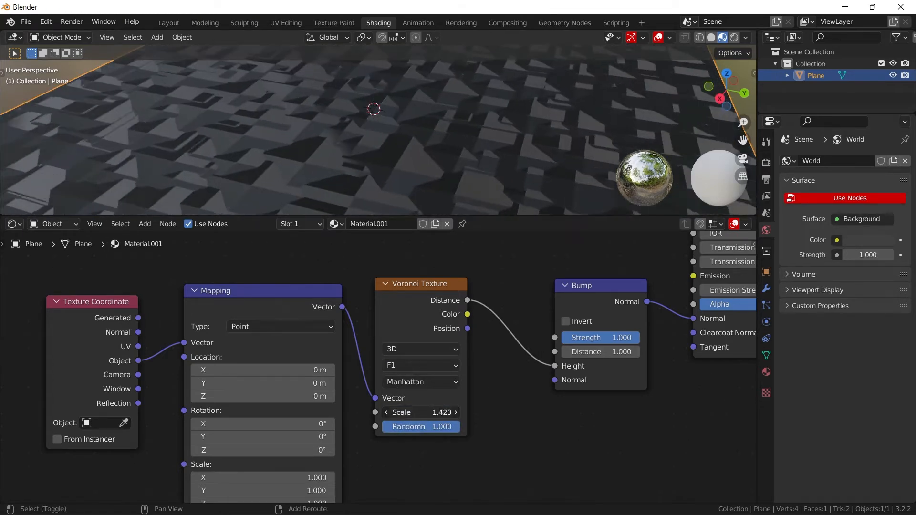
- Lower the Bump node's Strength to about 0.587 and enable Invert
drag(628, 338, 594, 339)
middle_drag(576, 110, 347, 99)
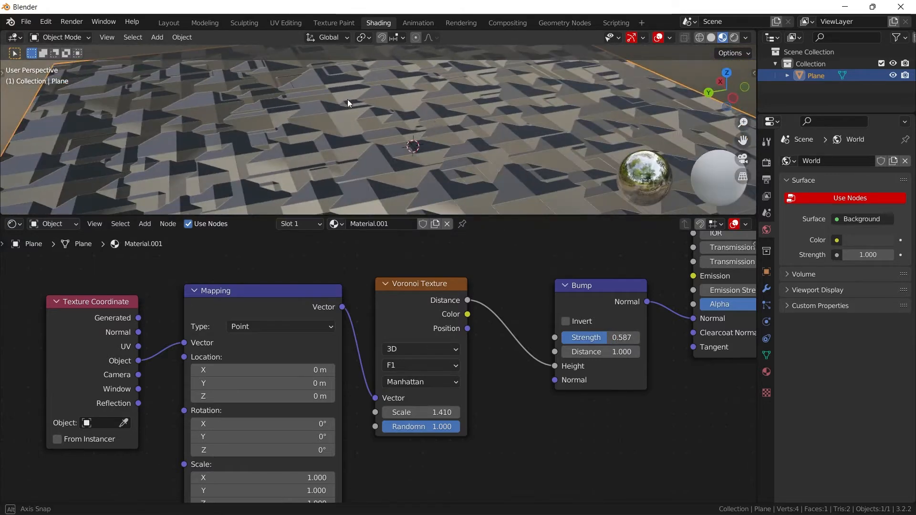
click(566, 321)
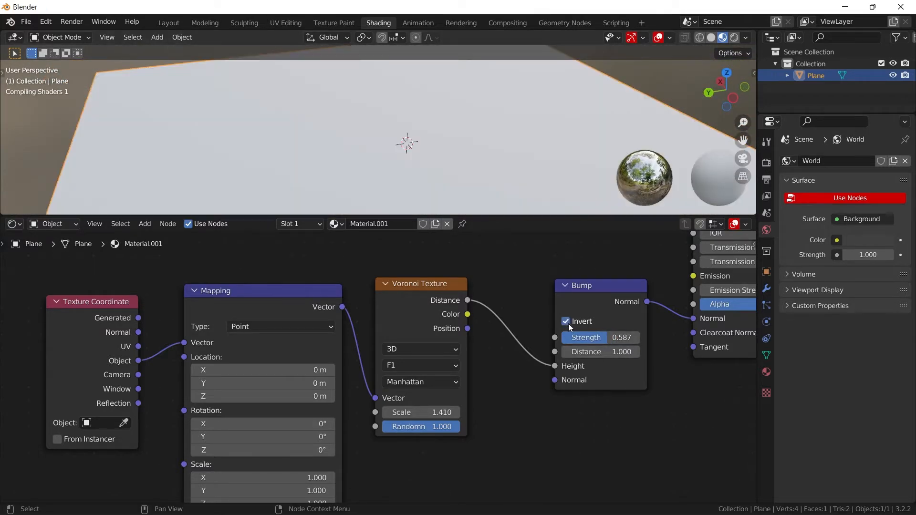
middle_drag(462, 147, 548, 167)
scroll(501, 180, down, 4)
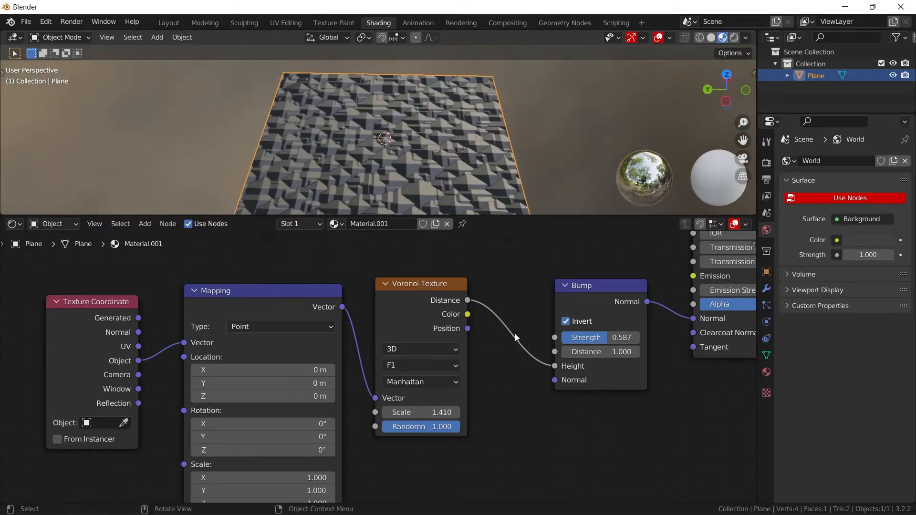
- Change the Voronoi distance metric to Chebychev and fine-tune the texture's Scale
middle_drag(694, 243, 628, 214)
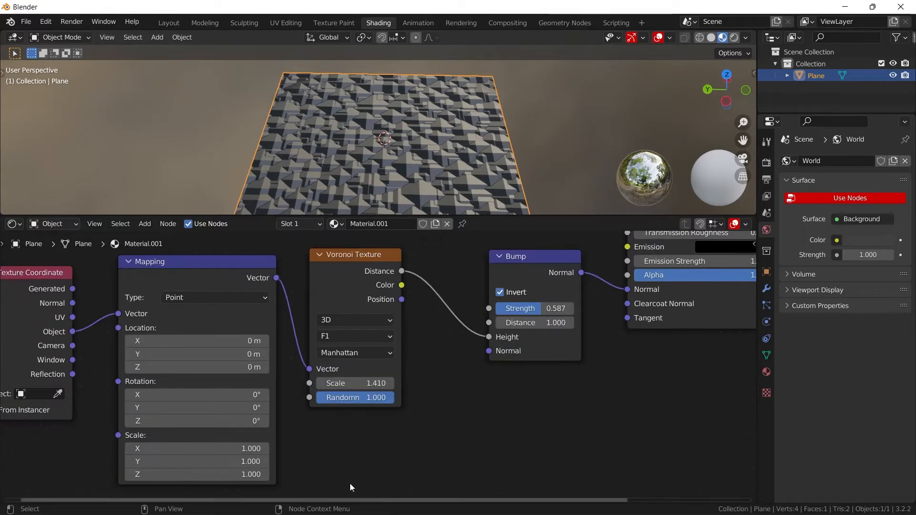
click(352, 353)
click(351, 397)
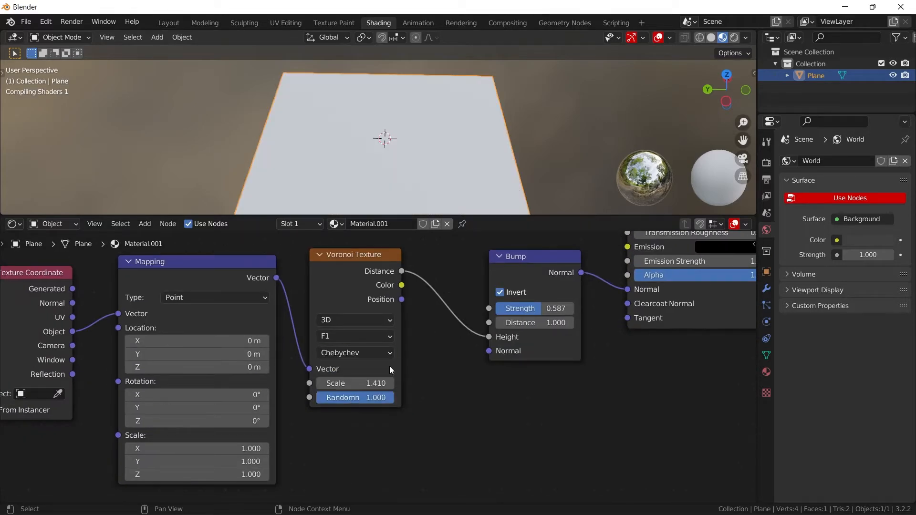
scroll(391, 185, up, 3)
middle_drag(392, 183, 456, 102)
mouse_move(362, 377)
mouse_down()
mouse_move(343, 376)
mouse_move(350, 377)
mouse_up()
- Add a ColorRamp node and connect its Color output to the Principled shader's Roughness input
middle_drag(567, 302, 499, 305)
key(shift+a)
click(459, 294)
text(color)
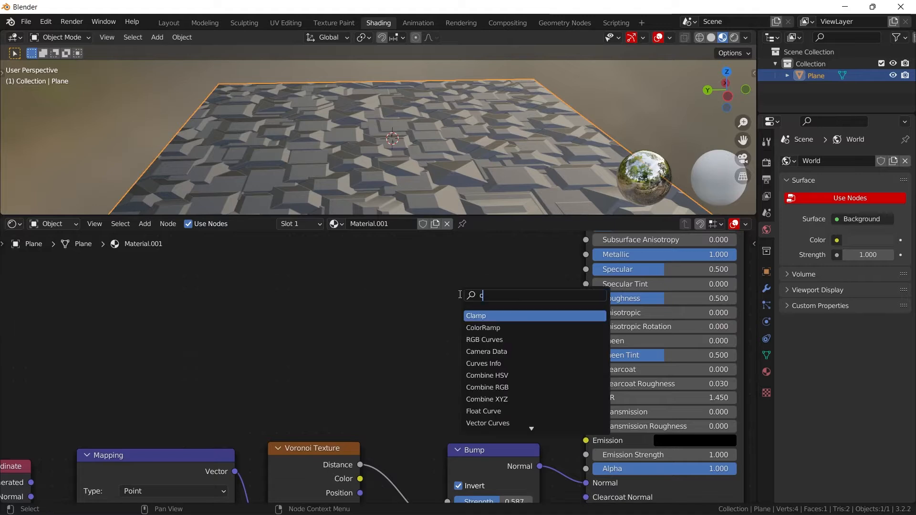
key(Return)
click(364, 300)
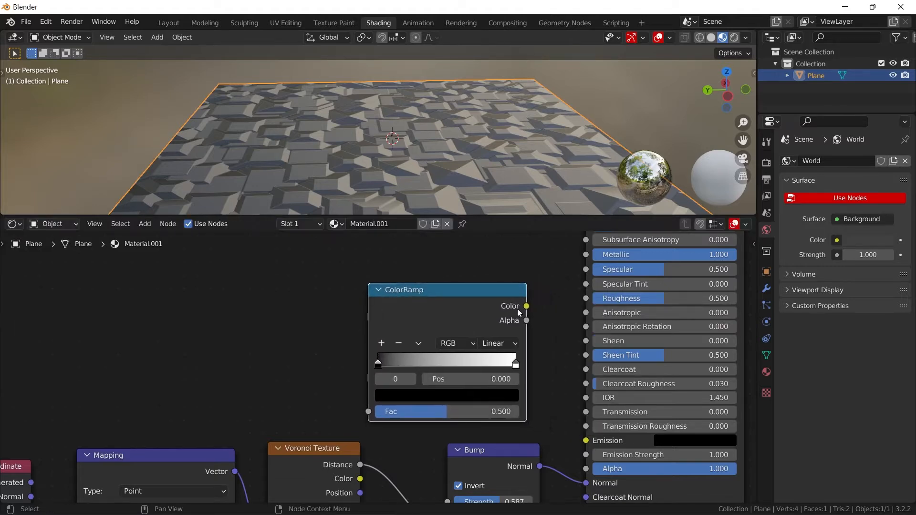
drag(527, 306, 585, 299)
- Add a Noise Texture node beside the ColorRamp, on its input side
middle_drag(443, 298, 543, 300)
key(shift+a)
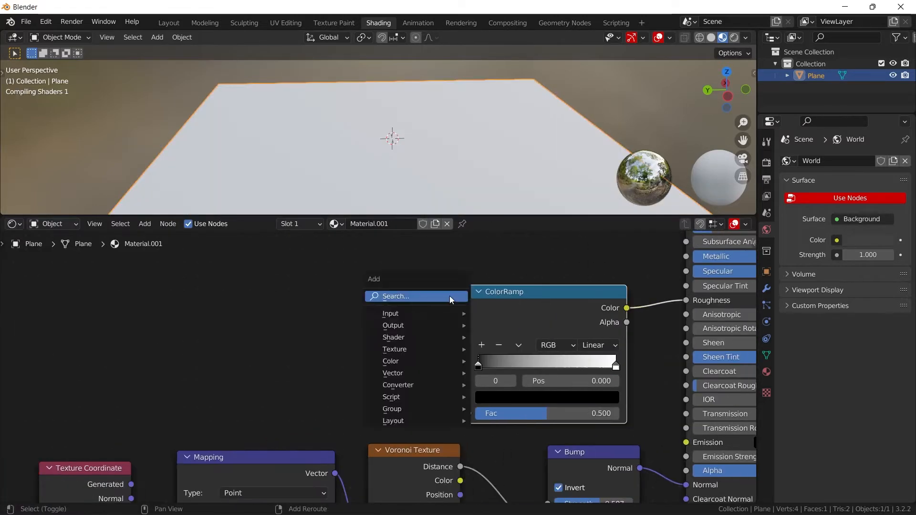
click(449, 296)
text(noi)
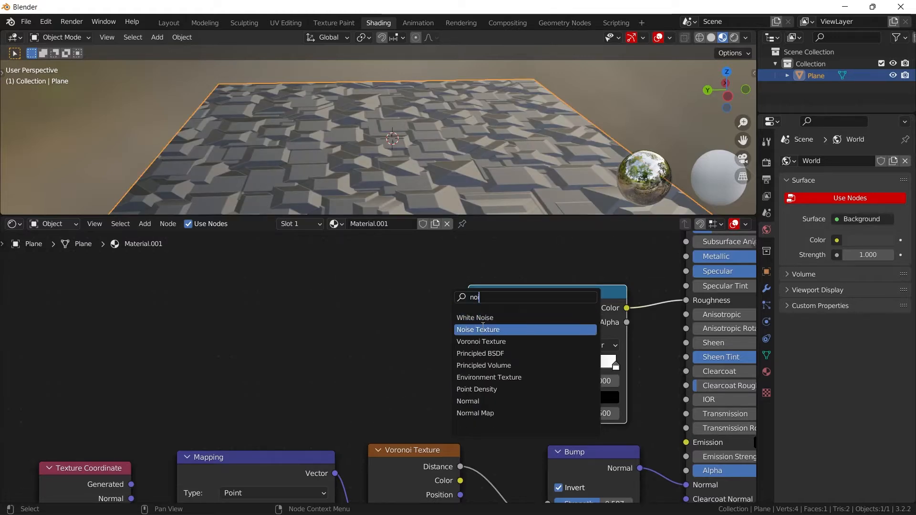
click(472, 328)
click(381, 311)
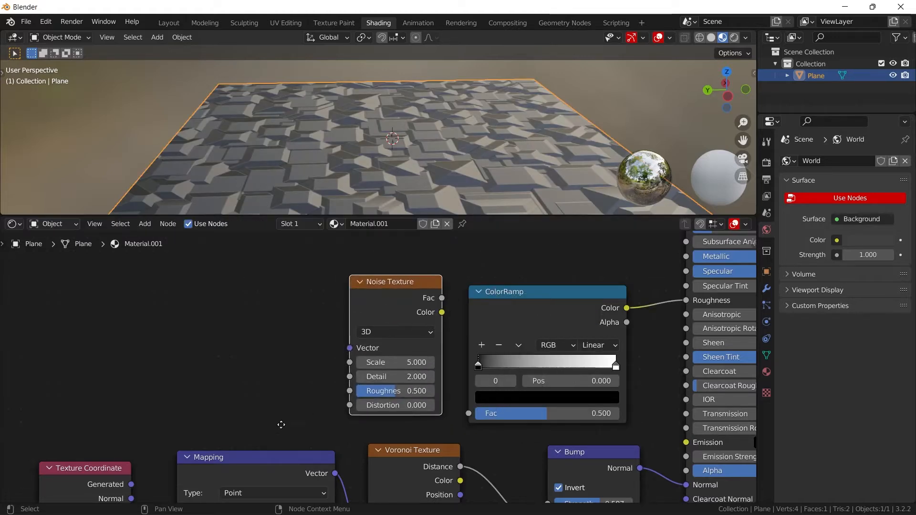
- Connect the Mapping node's Vector to the Noise Texture's Vector input and the noise Fac to the ColorRamp's Fac
middle_drag(381, 311, 354, 239)
drag(308, 401, 324, 278)
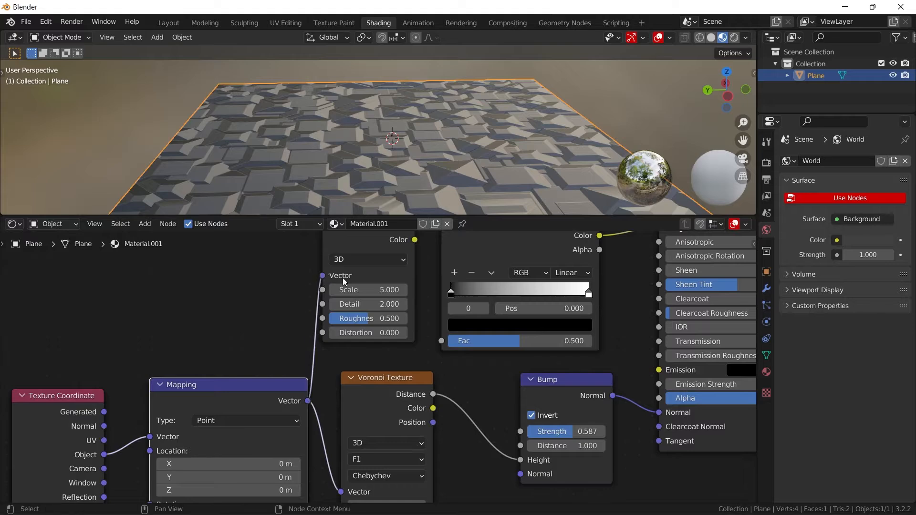
middle_drag(414, 226, 395, 295)
drag(394, 295, 415, 363)
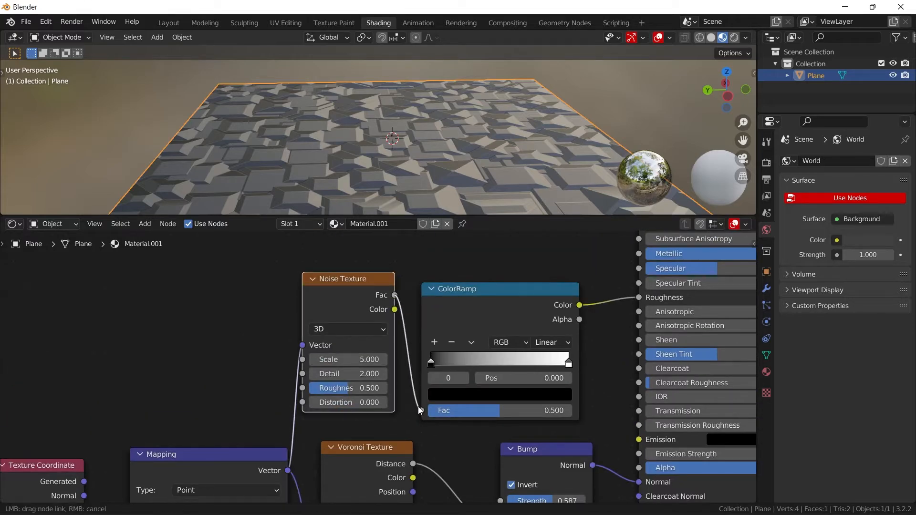
drag(418, 409, 421, 410)
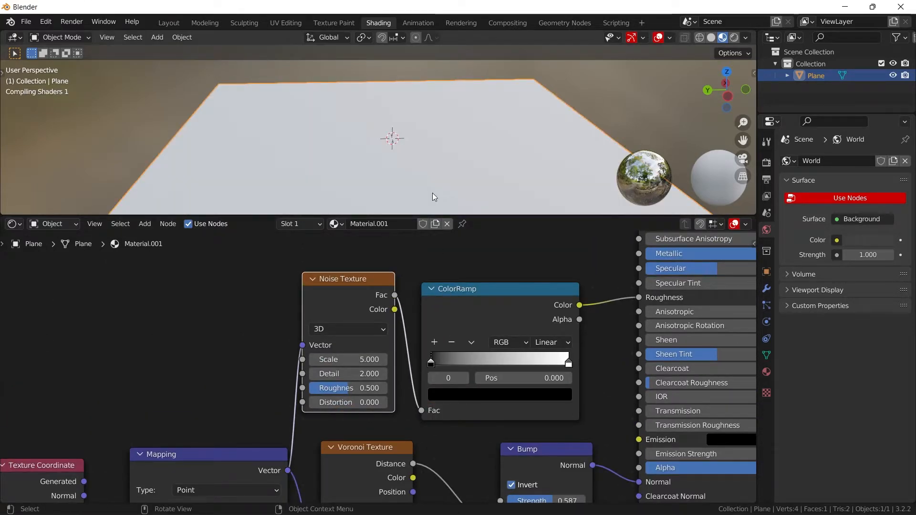
- Set the Noise Texture's Scale to about 1.27, Detail to 12 and Roughness to about 0.827
middle_drag(445, 143, 448, 156)
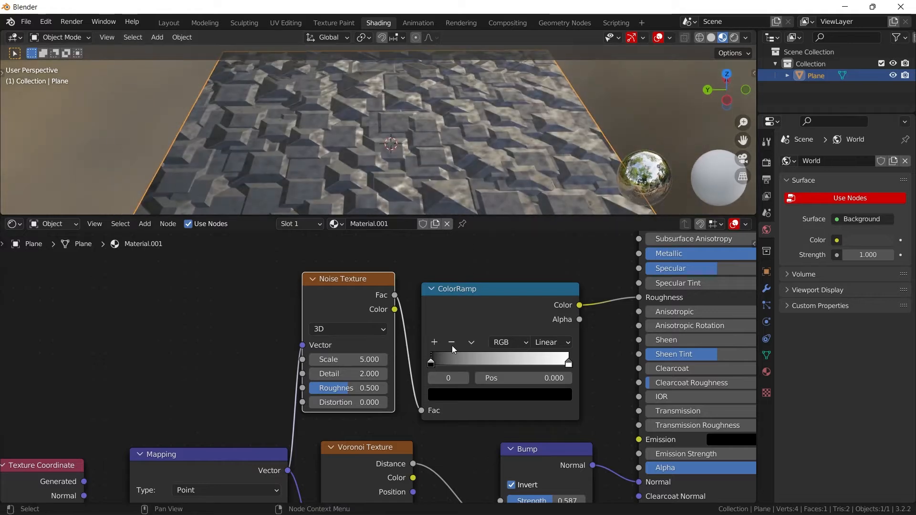
middle_drag(451, 345, 545, 320)
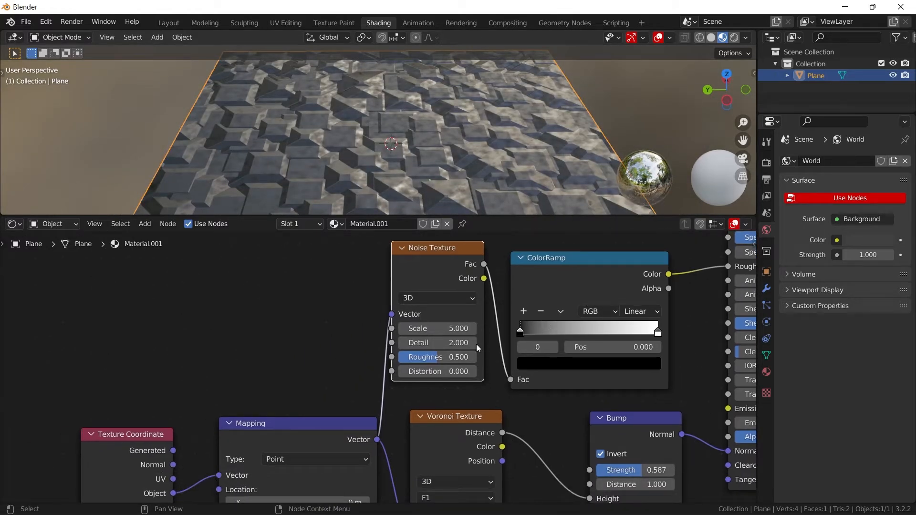
shift+drag(446, 329, 355, 328)
click(451, 343)
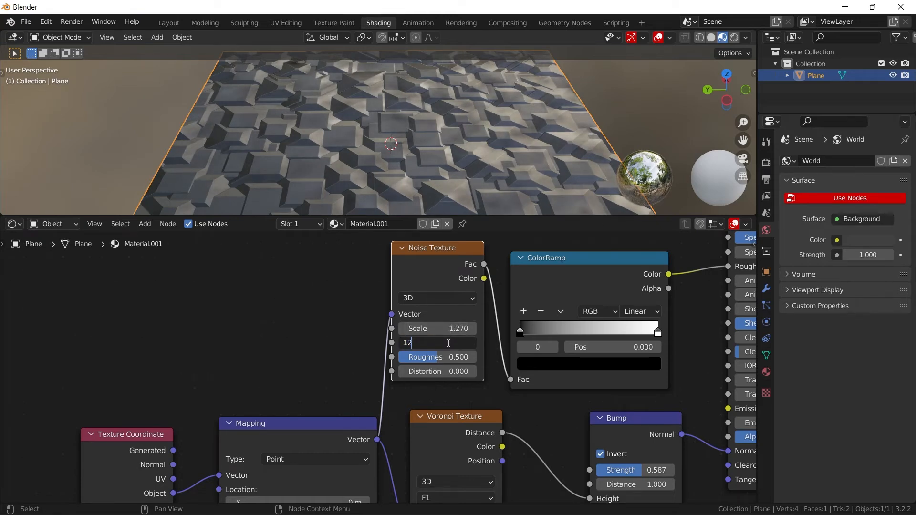
key(Return)
click(451, 356)
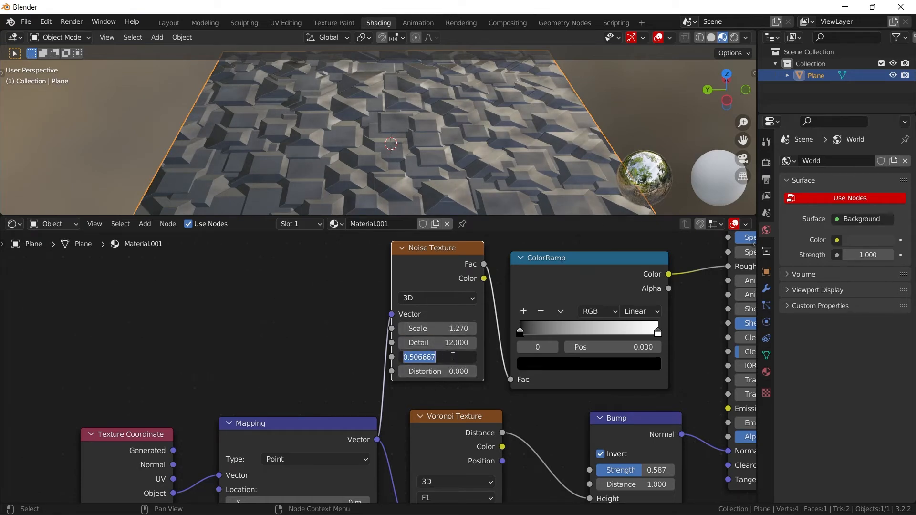
click(352, 338)
drag(404, 358, 425, 358)
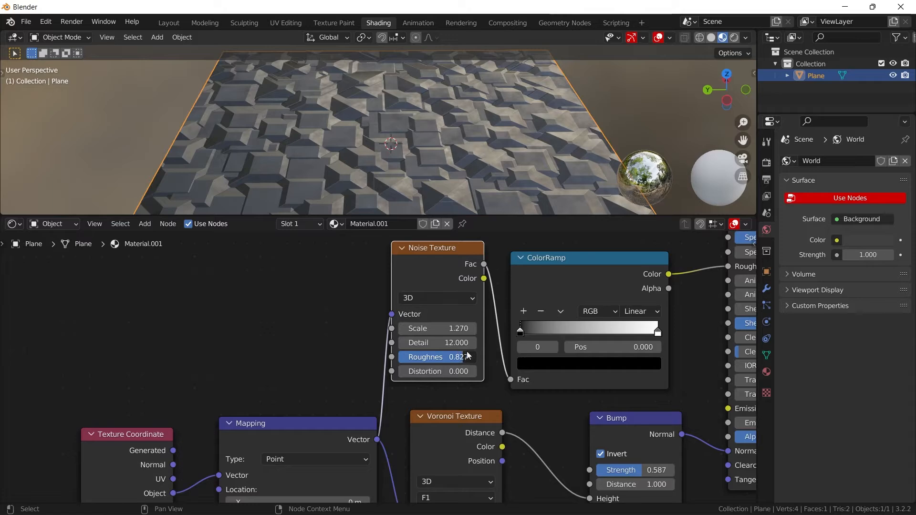
- Tighten the ColorRamp by moving the black stop to about 0.327 and the white stop to about 0.727
drag(521, 331, 565, 331)
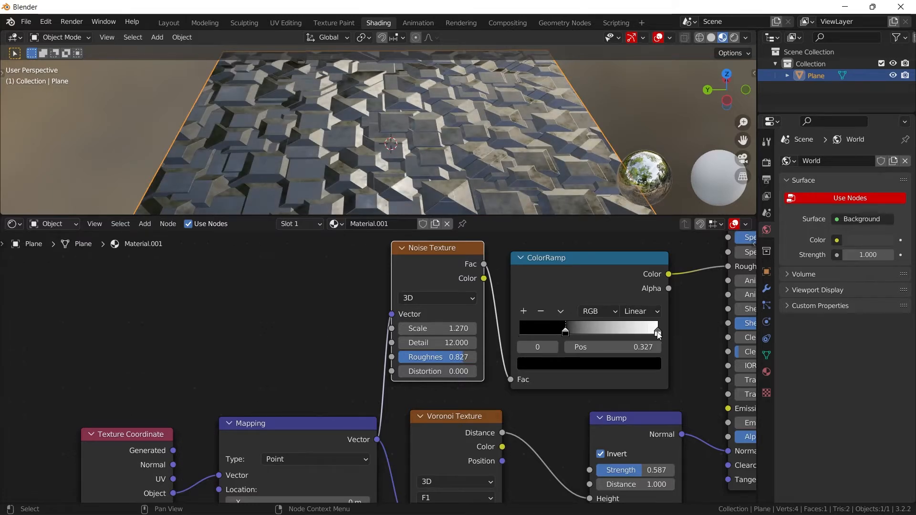
drag(657, 332, 620, 332)
middle_drag(429, 120, 525, 120)
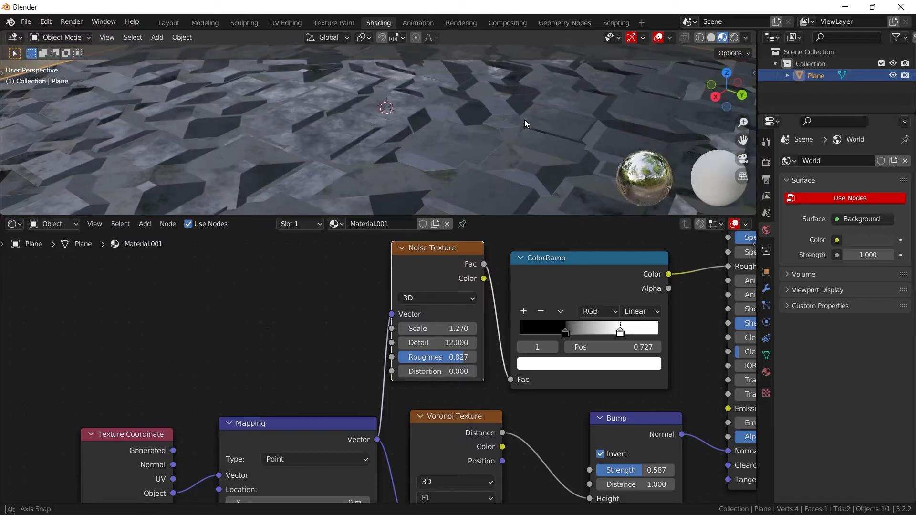
- Lighten the ColorRamp's black stop to a mid-dark grey
click(566, 332)
click(567, 359)
drag(633, 271, 624, 232)
middle_drag(535, 153, 363, 191)
scroll(411, 166, down, 6)
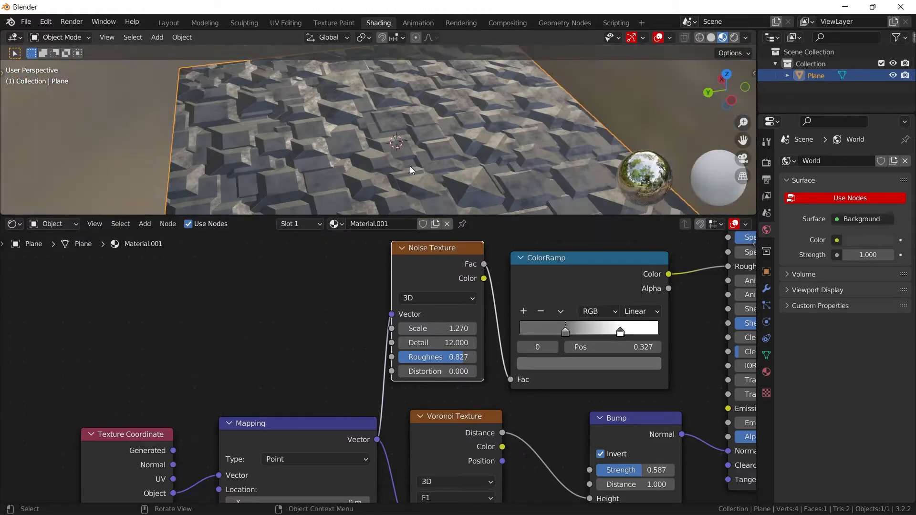
- Add a second mesh plane at the centre of the panel plane
middle_drag(412, 166, 436, 170)
key(shift+a)
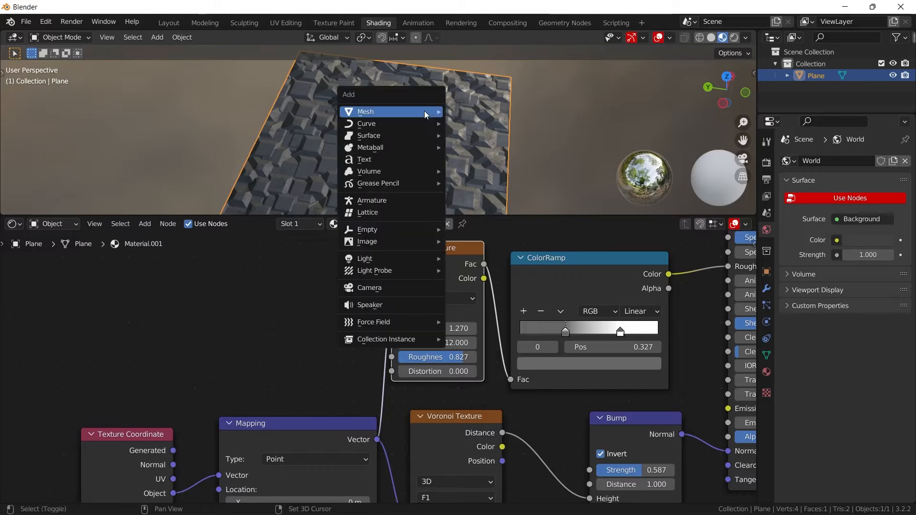
mouse_move(424, 113)
click(479, 112)
middle_drag(496, 133, 488, 108)
scroll(488, 109, up, 5)
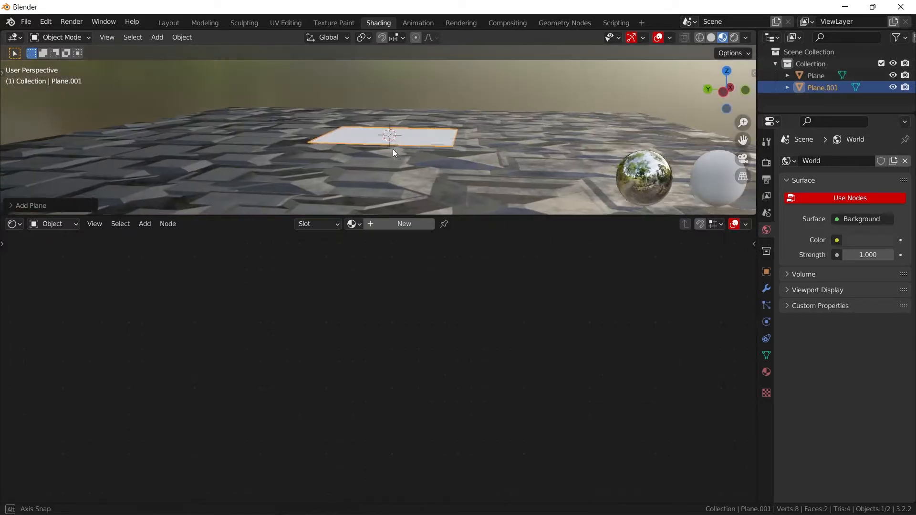
- In the Geometry Nodes workspace, merge the spreadsheet area into the 3D viewport and create a new node group for the small plane
click(564, 25)
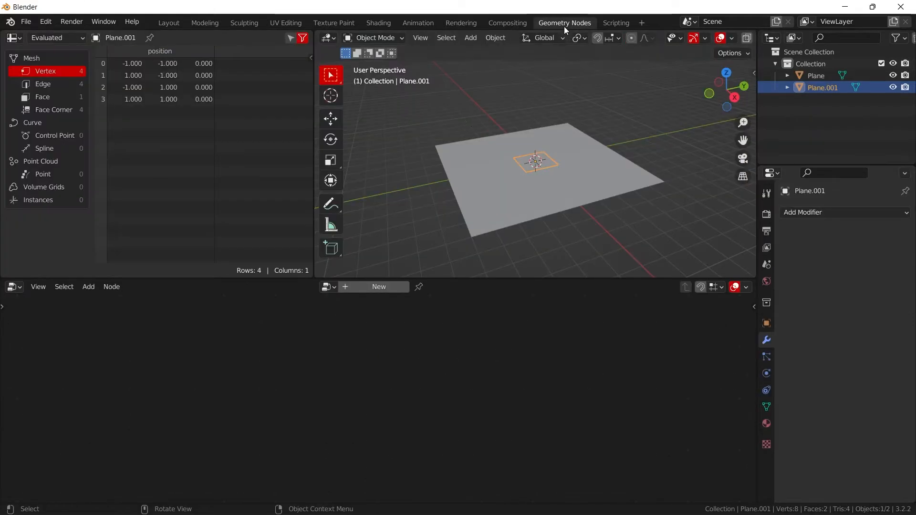
drag(313, 273, 286, 254)
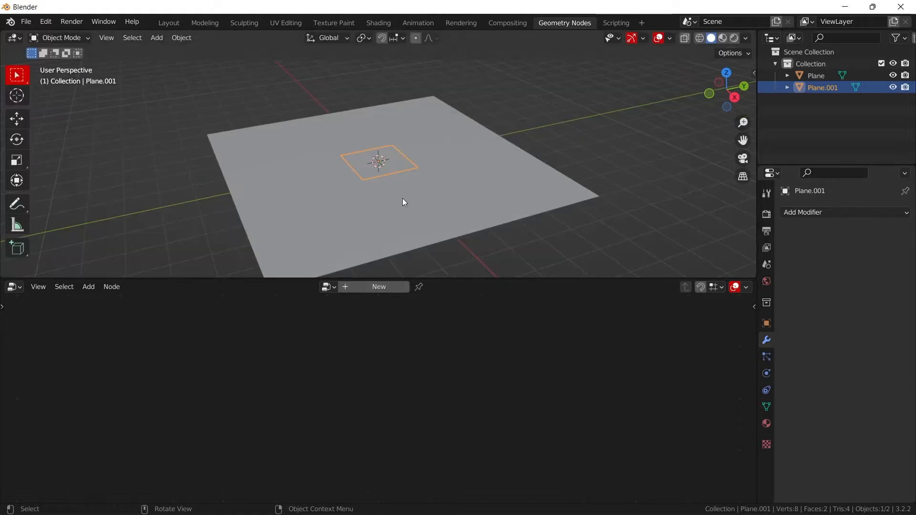
scroll(441, 166, up, 4)
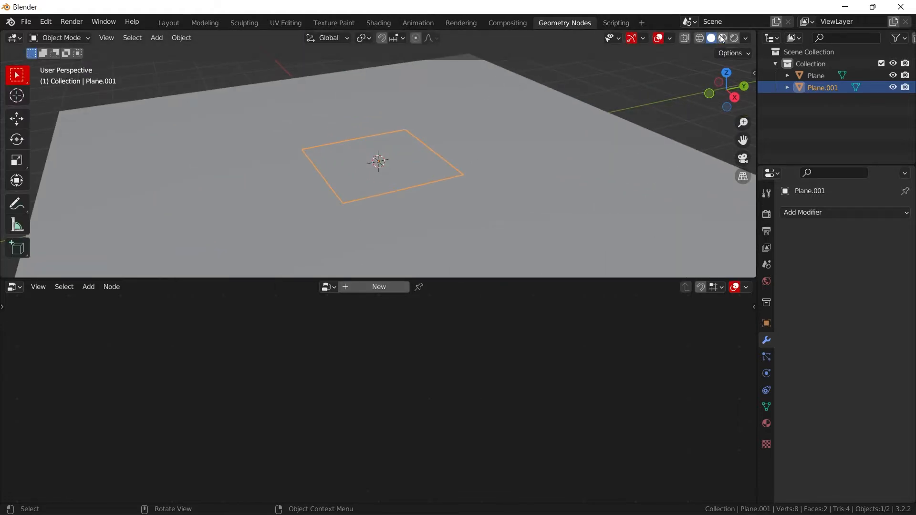
click(376, 287)
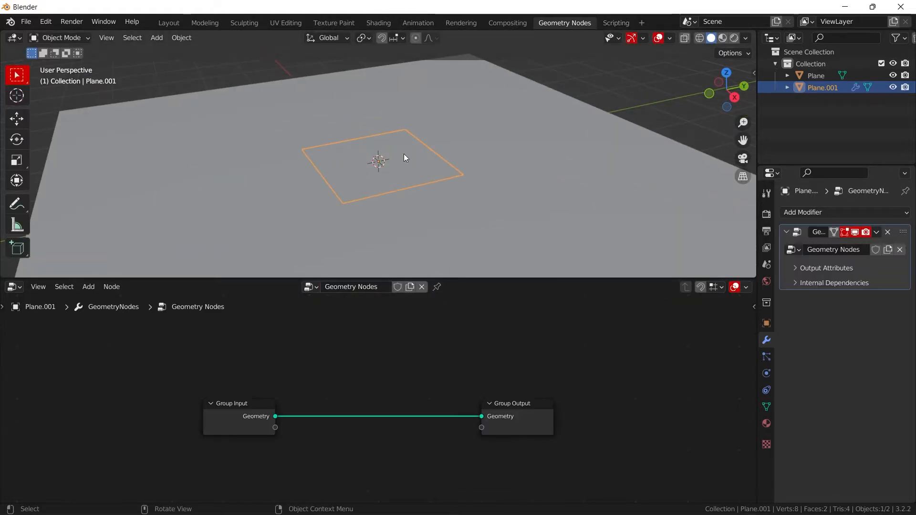
- Make room after the Group Input node and insert a Grid node so its Mesh feeds the Group Output's Geometry
drag(219, 420, 139, 416)
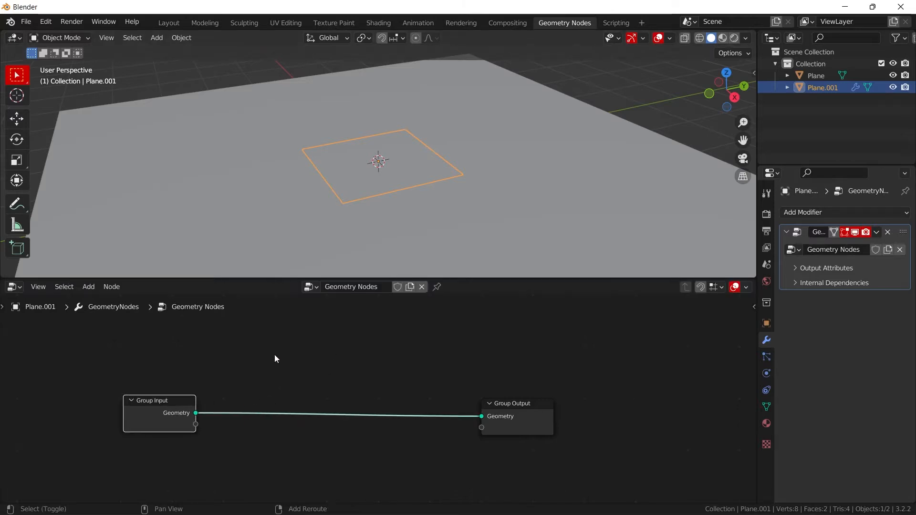
key(shift+a)
click(225, 235)
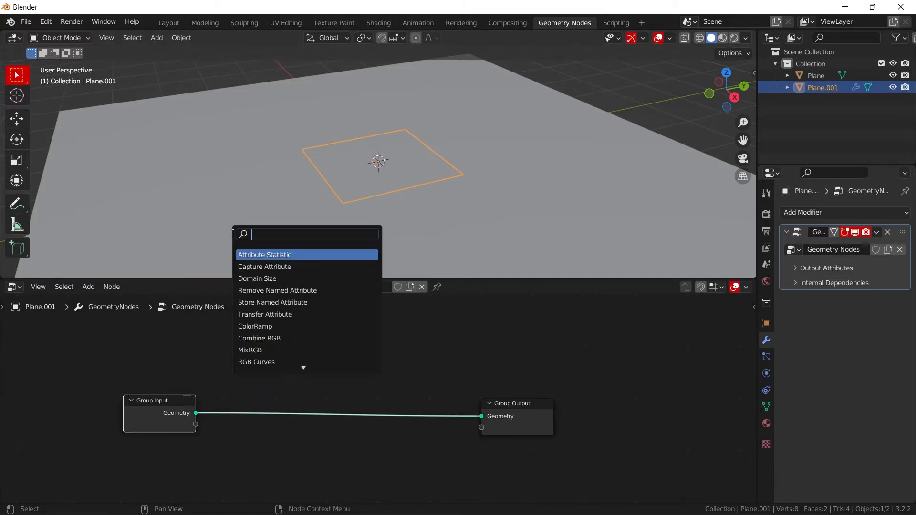
text(GRID)
key(Return)
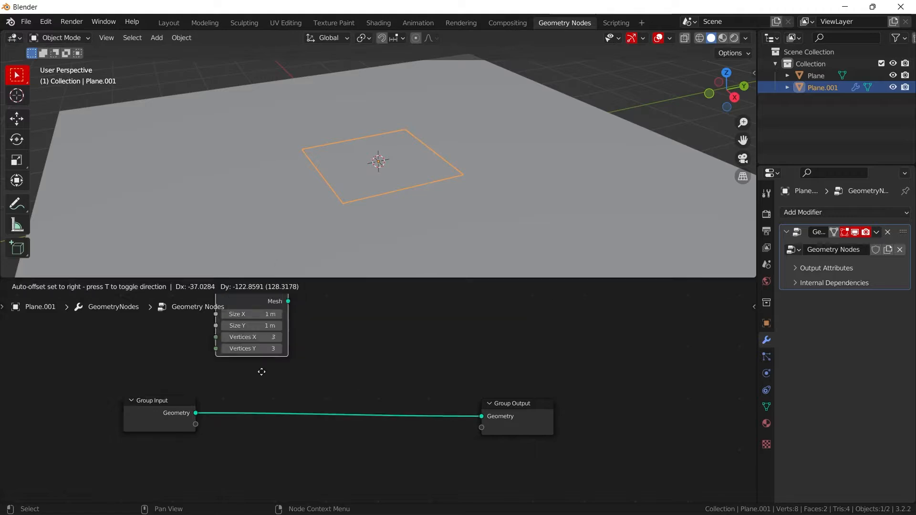
click(286, 397)
- Move the small grid plane slightly up along the Z axis, just above the panel plane
middle_drag(519, 177, 458, 152)
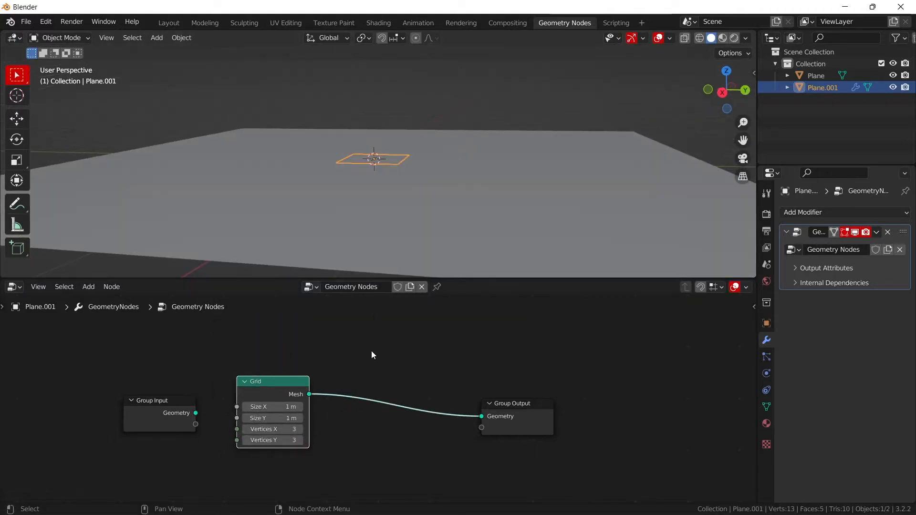
scroll(260, 142, up, 2)
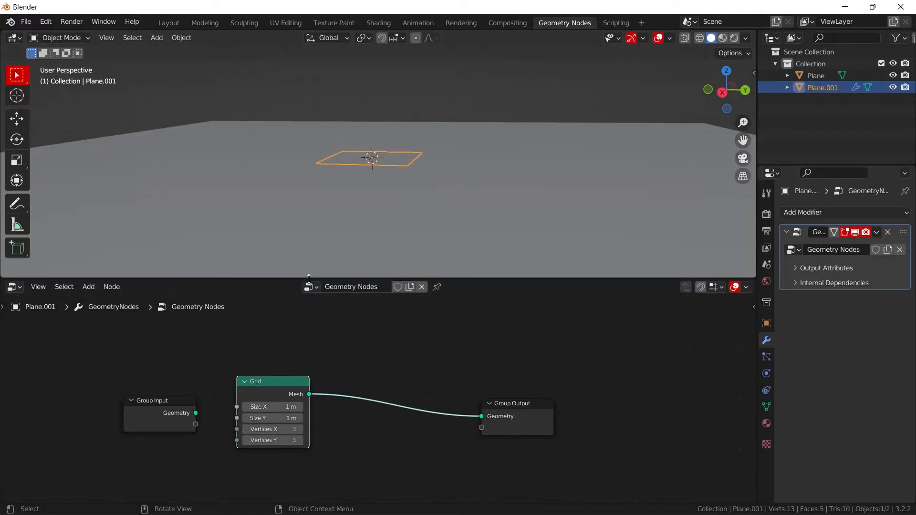
click(16, 120)
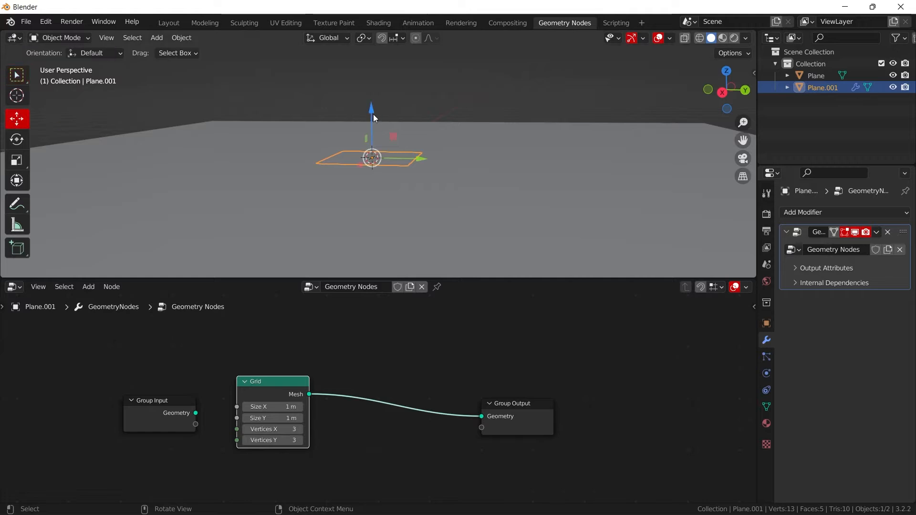
drag(373, 114, 373, 107)
scroll(452, 180, up, 4)
middle_drag(454, 178, 462, 188)
- Set the Grid node's Size X and Size Y to 10 m
scroll(382, 400, up, 2)
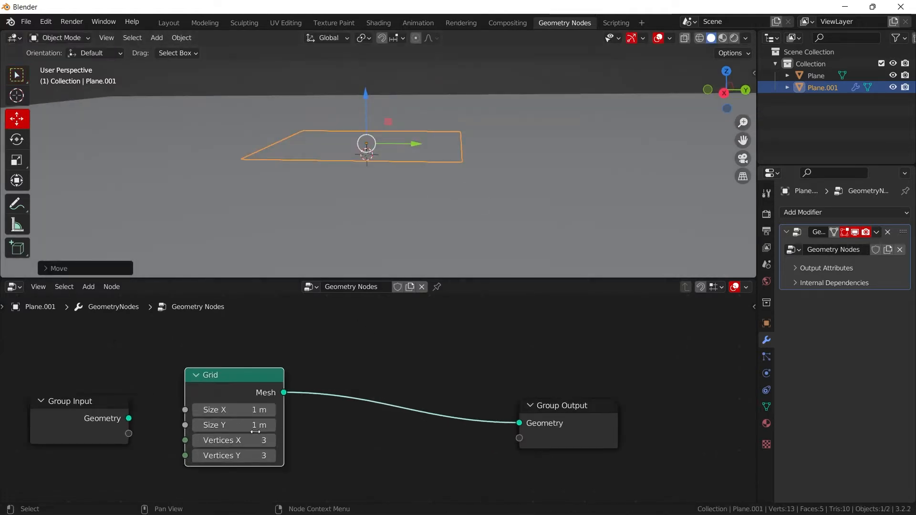
middle_drag(382, 400, 411, 373)
click(272, 385)
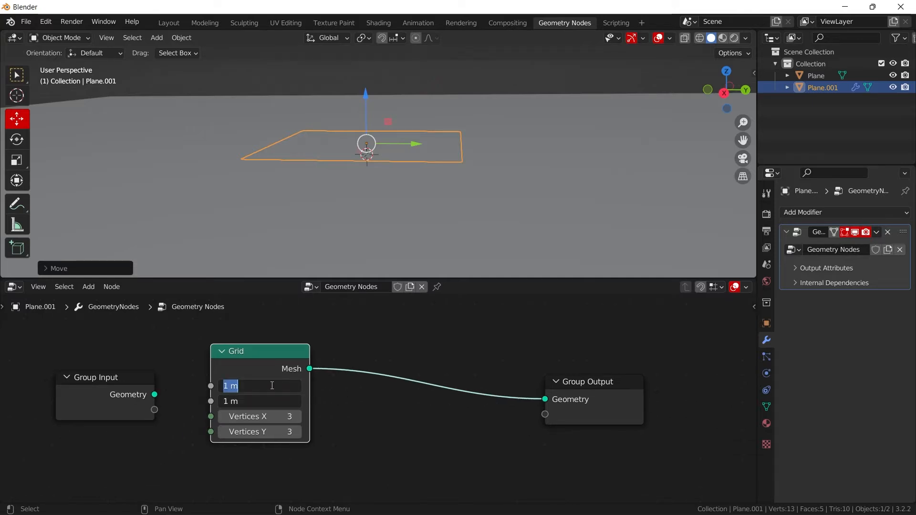
key(Return)
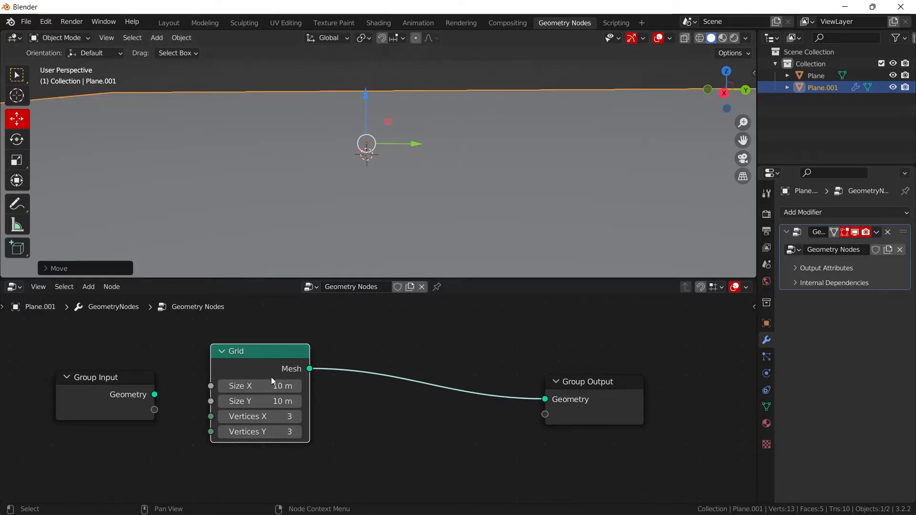
middle_drag(433, 152, 451, 161)
scroll(435, 154, down, 1)
click(459, 131)
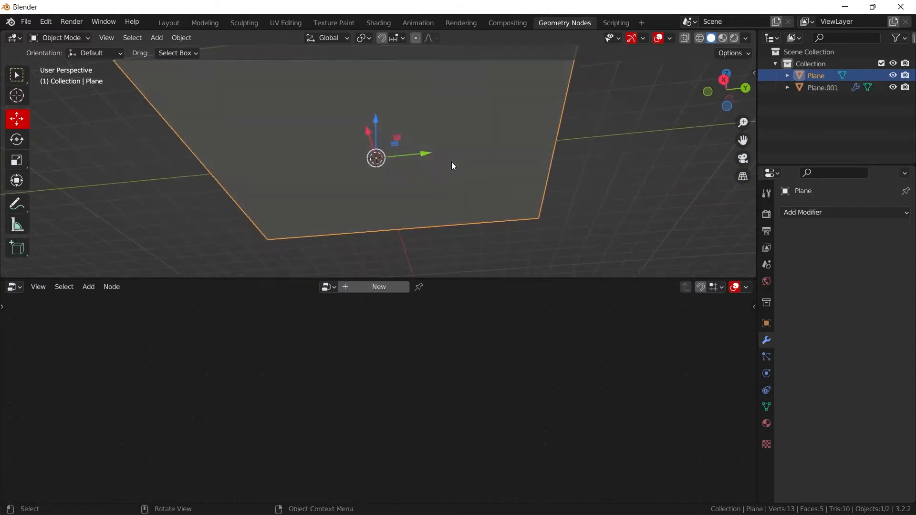
middle_drag(422, 116, 426, 165)
click(426, 165)
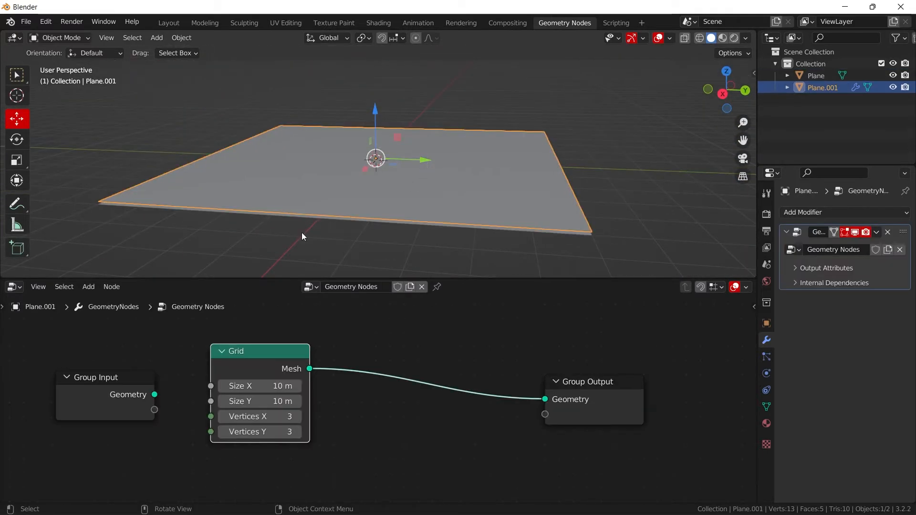
- Set the Grid node's Vertices X and Vertices Y to 8
scroll(266, 402, up, 1)
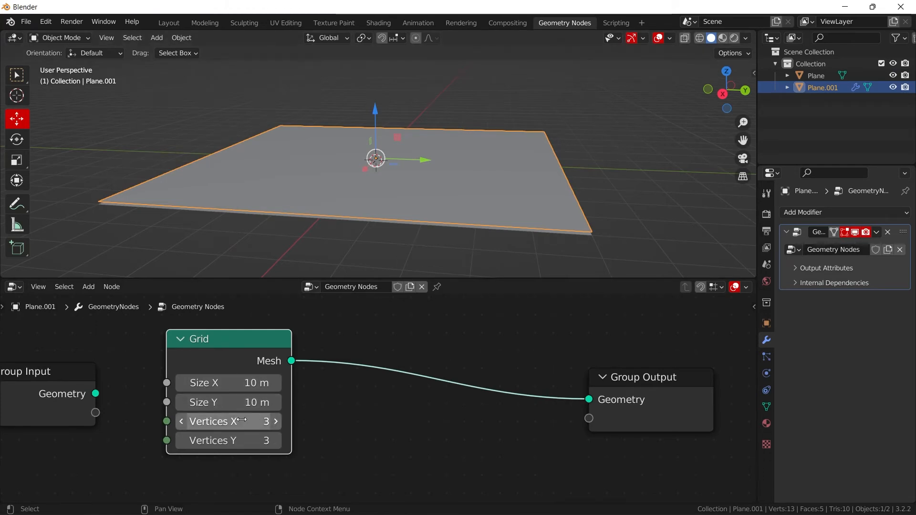
drag(243, 419, 242, 439)
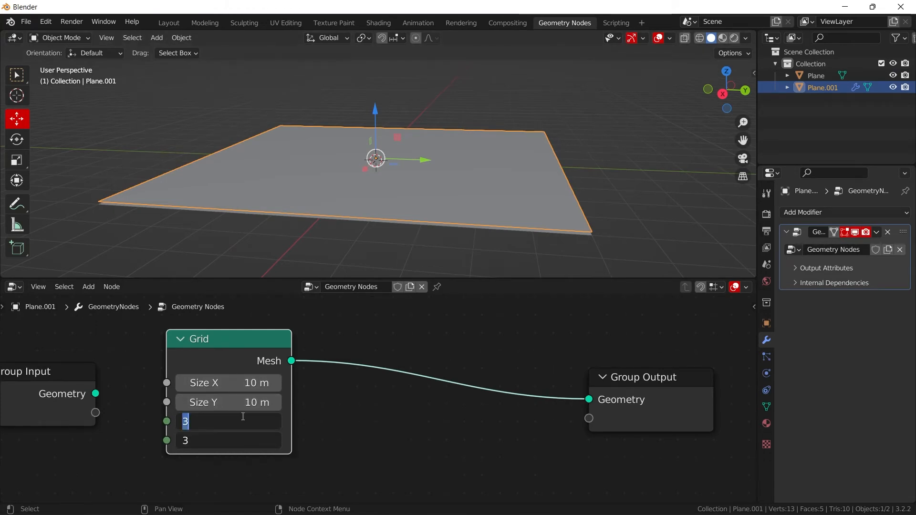
text(8)
key(Return)
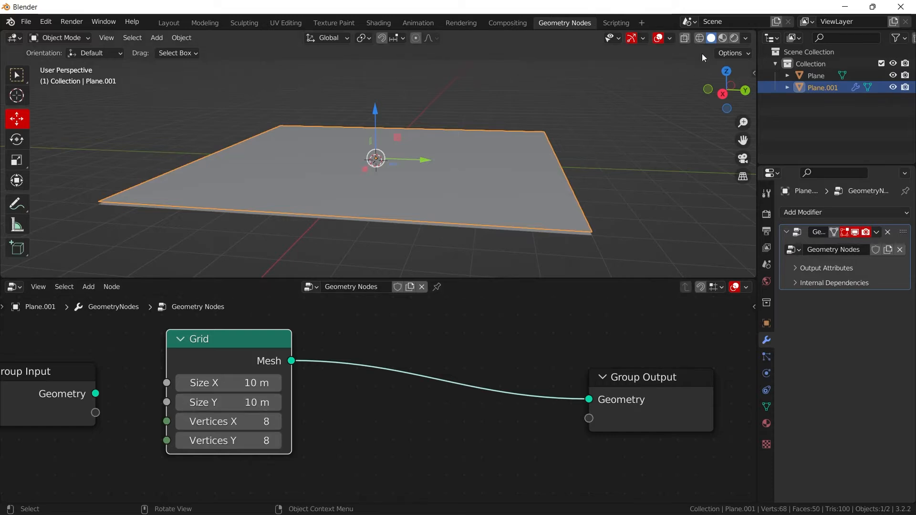
- Inspect the grid's subdivisions in wireframe shading, then return the viewport to solid shading
click(699, 39)
middle_drag(401, 166, 426, 205)
scroll(425, 205, up, 2)
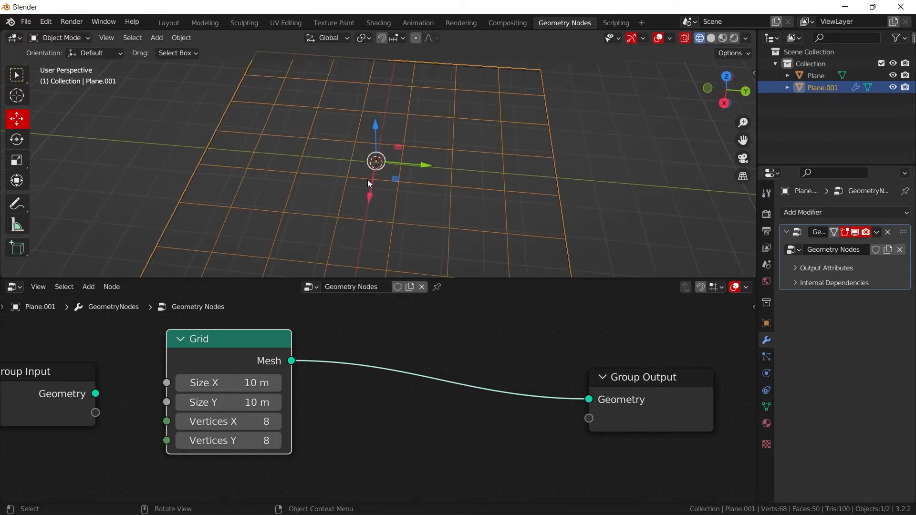
scroll(370, 182, up, 1)
click(712, 38)
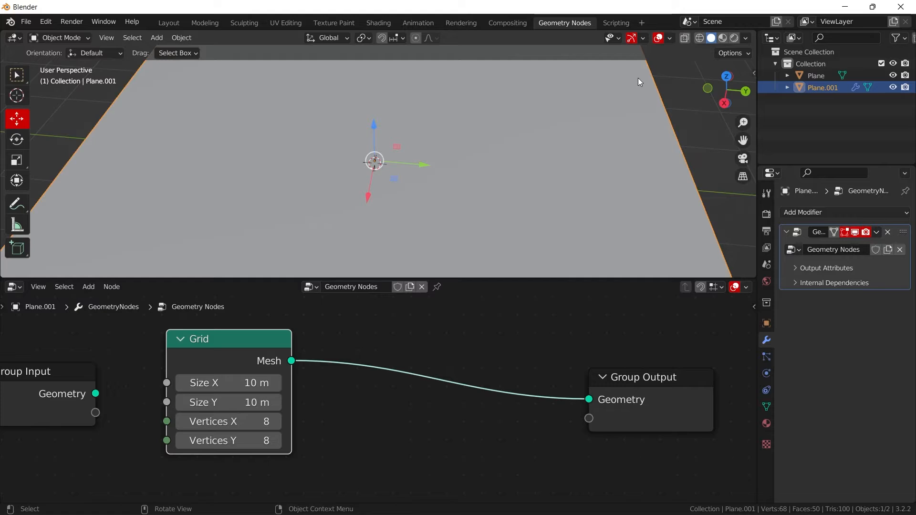
- Insert a Mesh to Curve node between the Grid and Group Output nodes
key(shift+a)
click(450, 273)
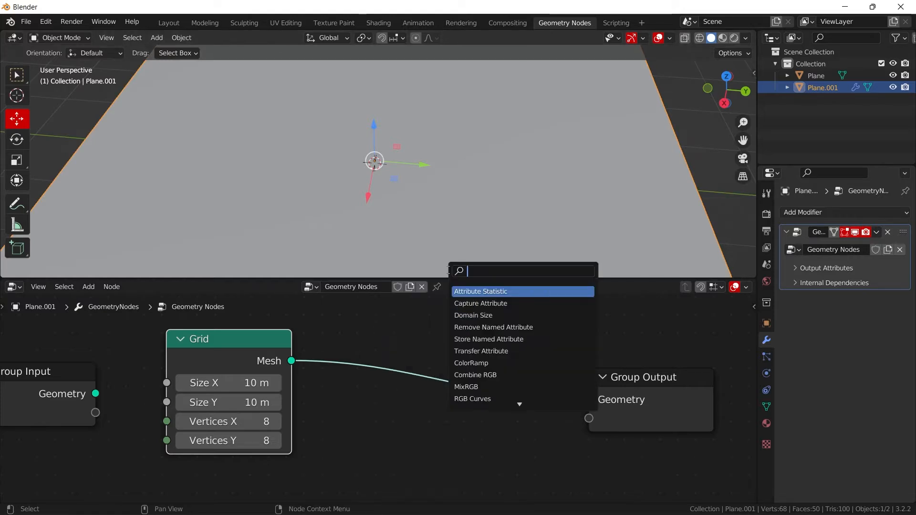
text(MESH T)
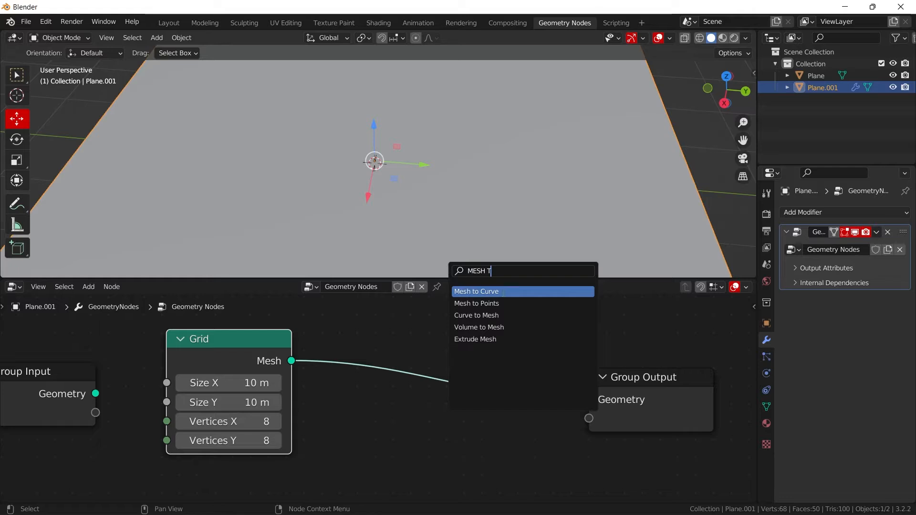
key(Return)
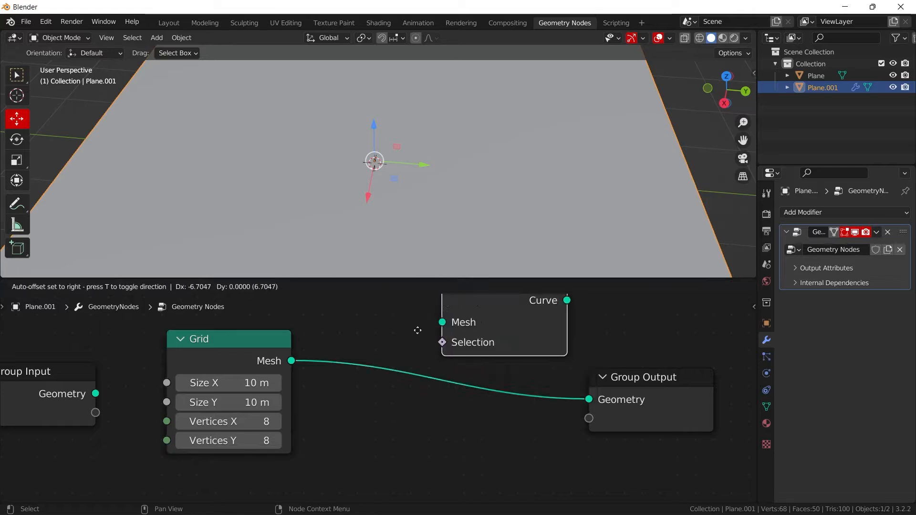
- Insert a Curve to Mesh node between Mesh to Curve and Group Output, and enlarge the node editor area
key(shift+a)
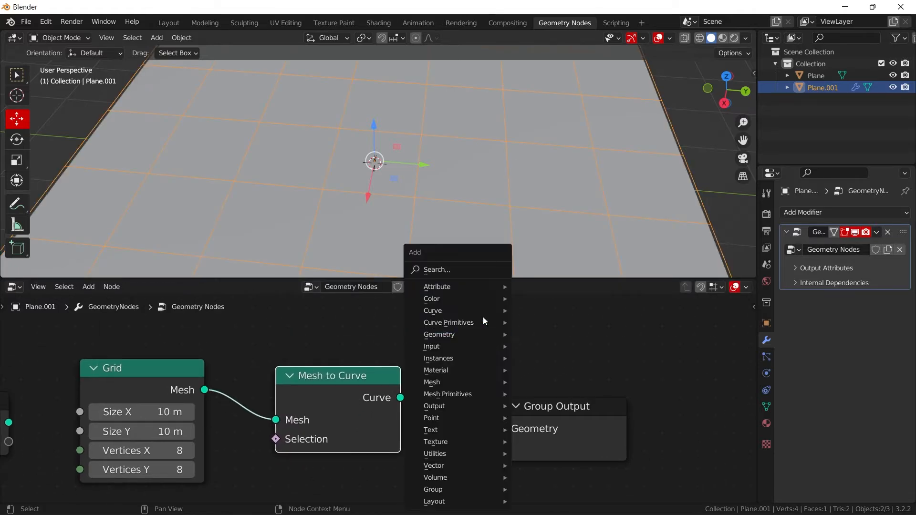
click(465, 265)
text(curv)
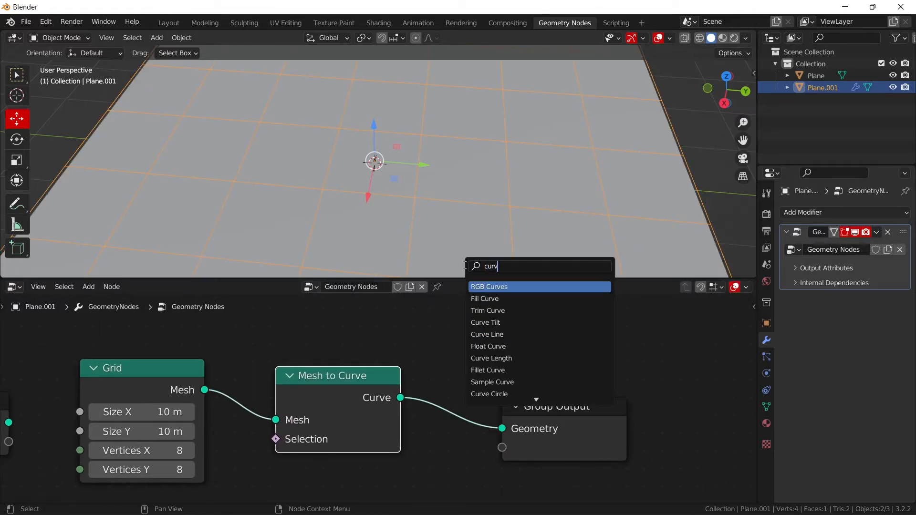
text(e t)
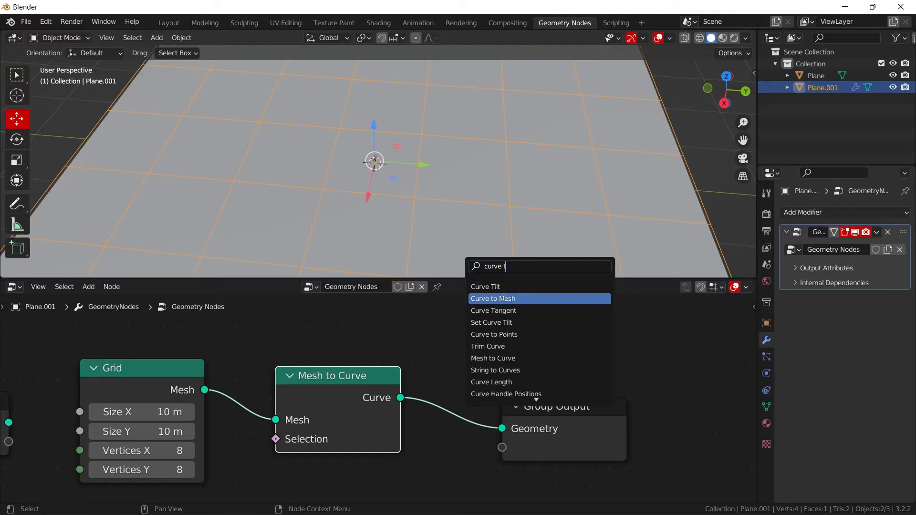
click(501, 298)
click(464, 397)
key(Home)
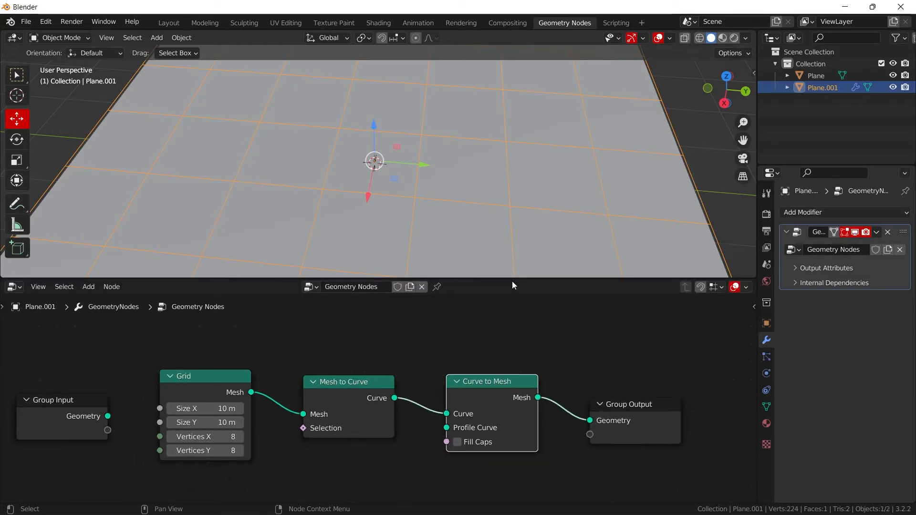
drag(512, 282, 512, 243)
scroll(417, 366, up, 2)
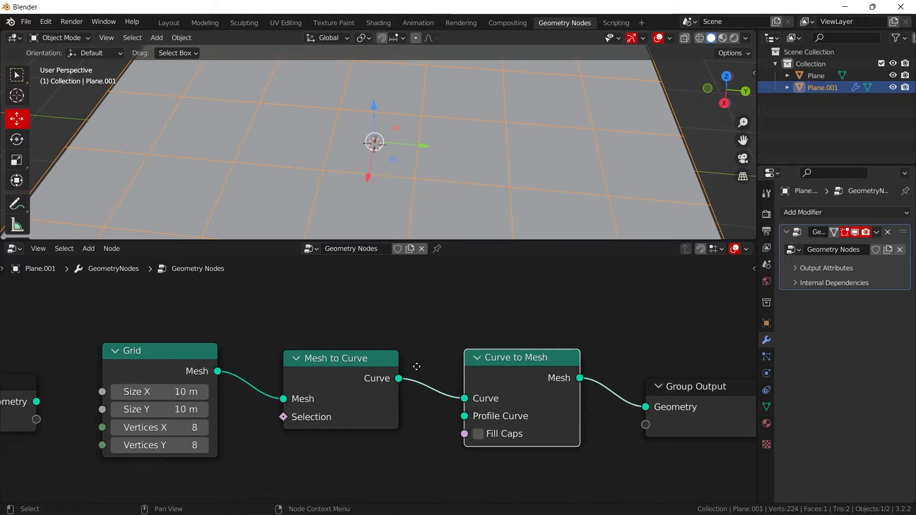
key(shift+a)
click(410, 271)
text(c)
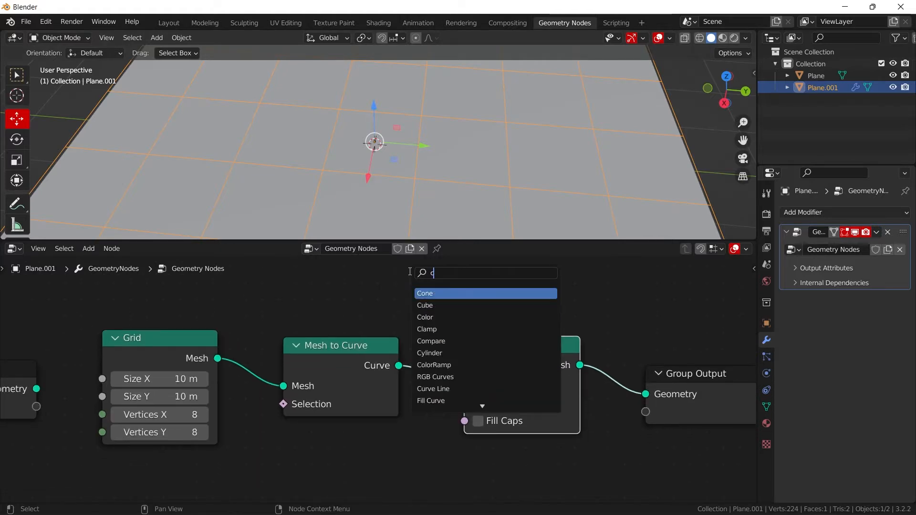
text(ir)
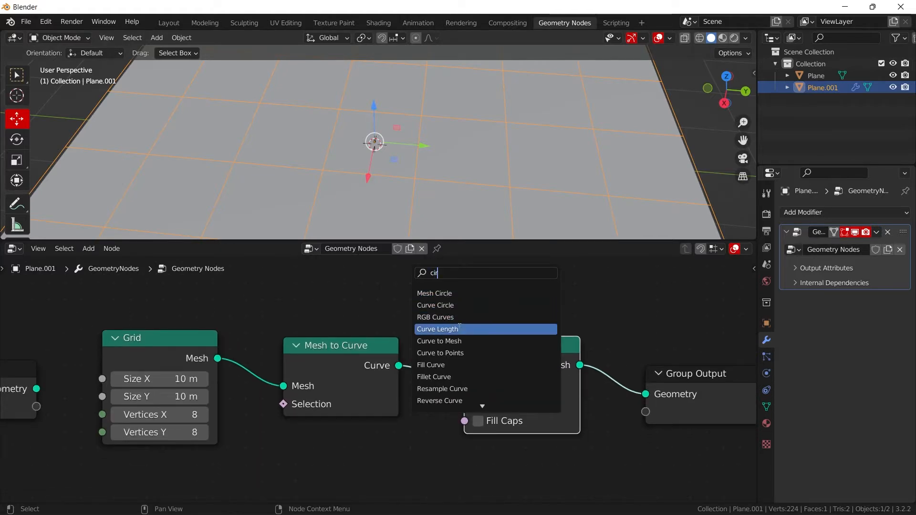
click(435, 292)
key(Escape)
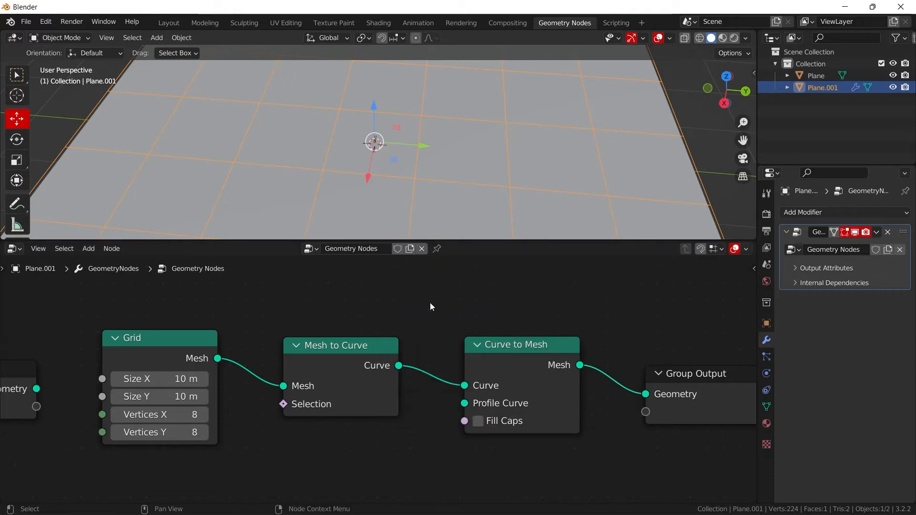
- Add a Curve Circle node below Mesh to Curve and connect its Curve output to Curve to Mesh's Profile Curve
key(shift+a)
click(398, 276)
text(c)
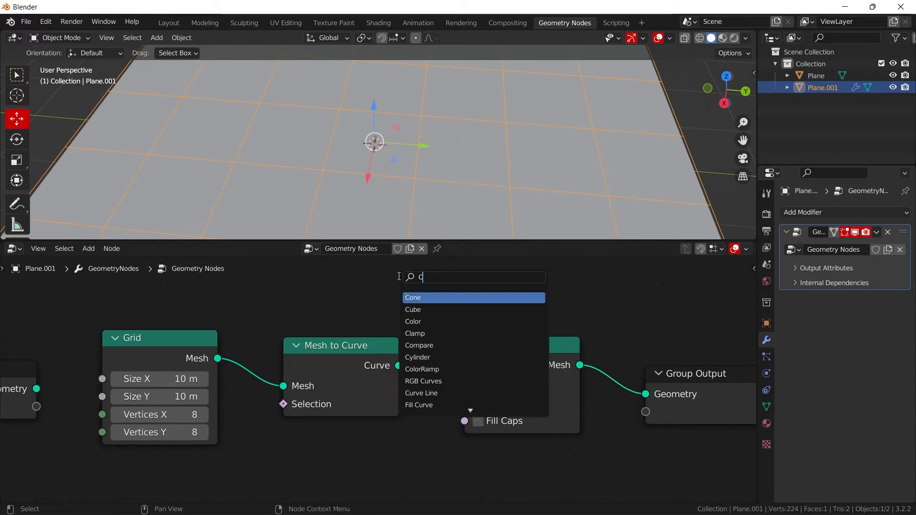
text(irc)
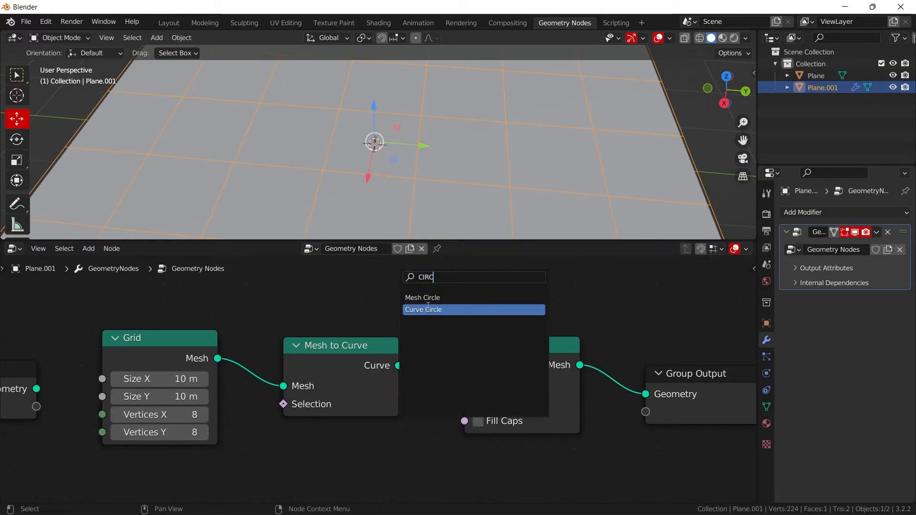
click(428, 309)
click(308, 456)
drag(392, 454, 464, 403)
middle_drag(464, 403, 511, 325)
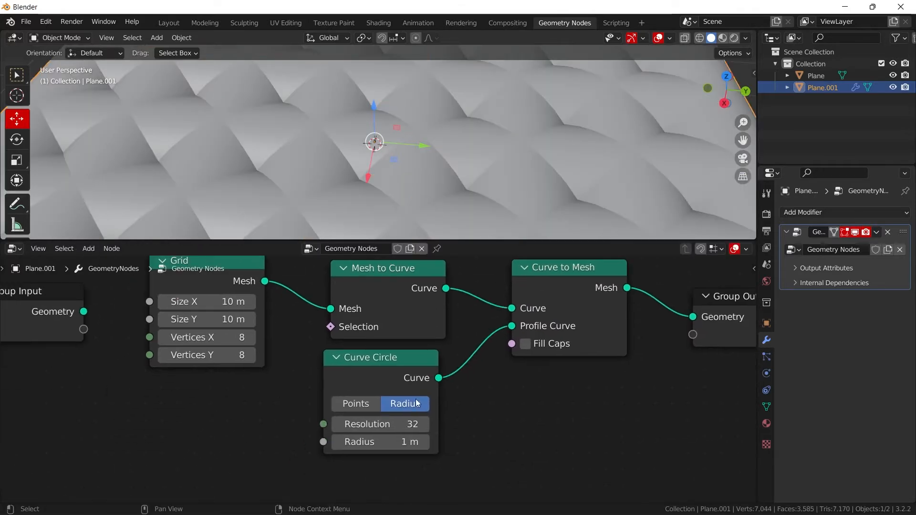
- Set the Curve Circle node's Radius to 0.01 m to thin the grid wires
click(377, 445)
text(0.01)
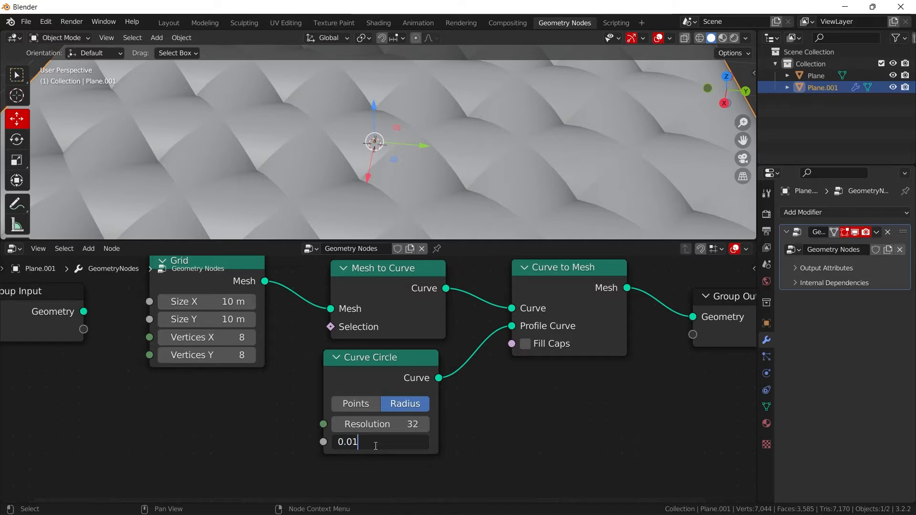
key(Return)
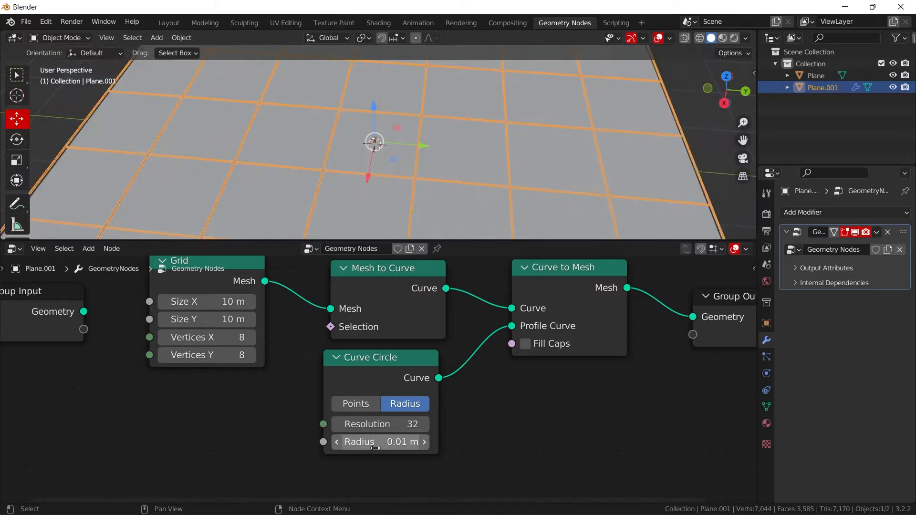
click(699, 130)
middle_drag(556, 169, 539, 157)
scroll(568, 169, down, 4)
scroll(556, 188, up, 4)
click(514, 168)
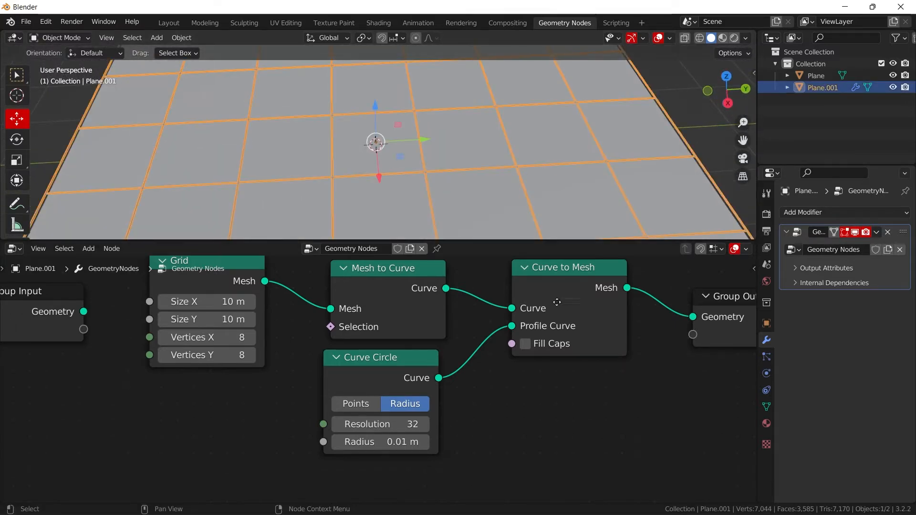
- Insert a Set Material node between the Curve to Mesh and Group Output nodes
middle_drag(644, 283, 339, 369)
key(shift+a)
click(366, 269)
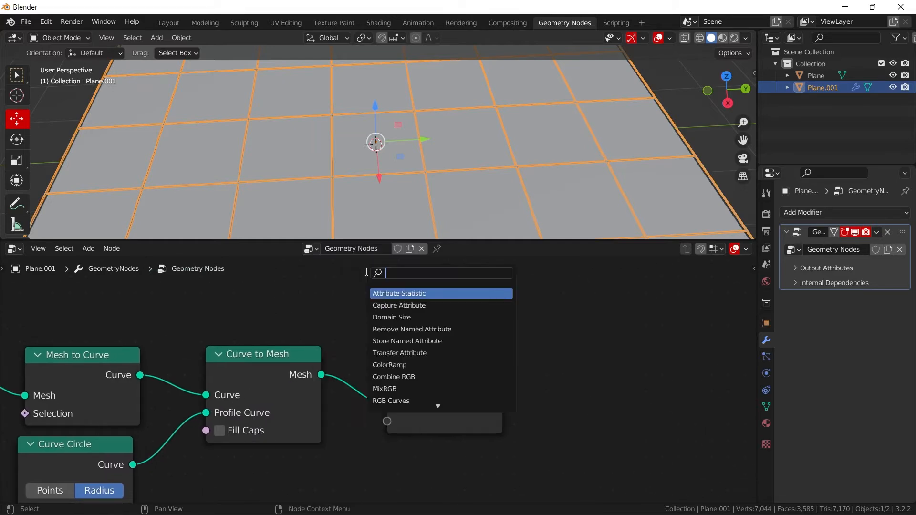
text(set m)
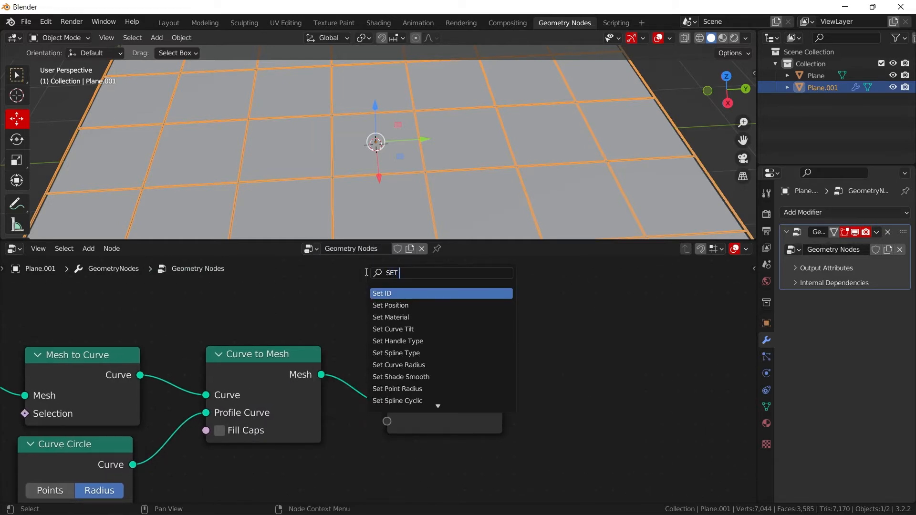
key(Return)
click(409, 381)
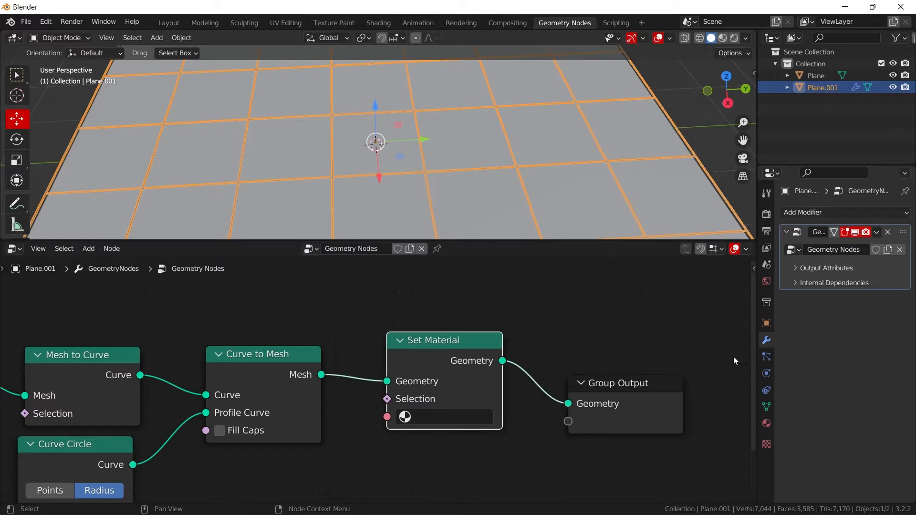
- Create a new material named "wire g" for the grid plane and set its Metallic to 1.000
click(766, 423)
click(874, 262)
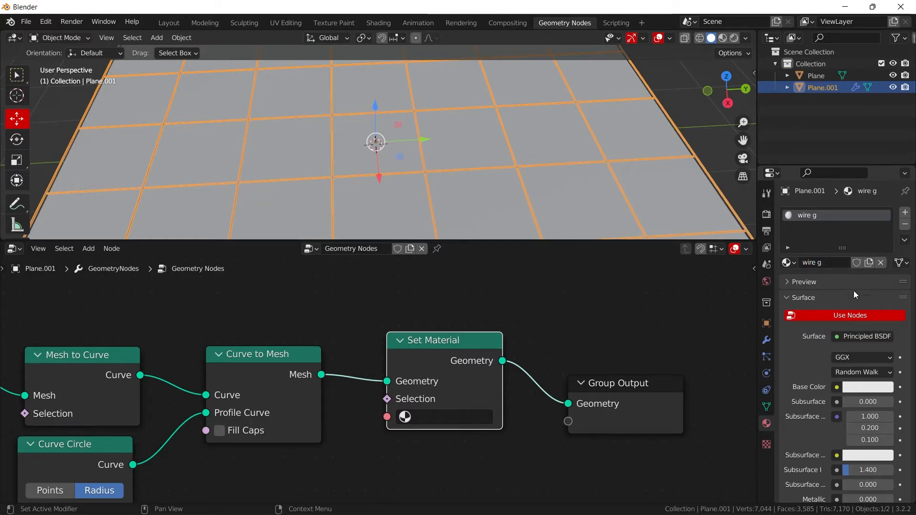
scroll(866, 375, down, 4)
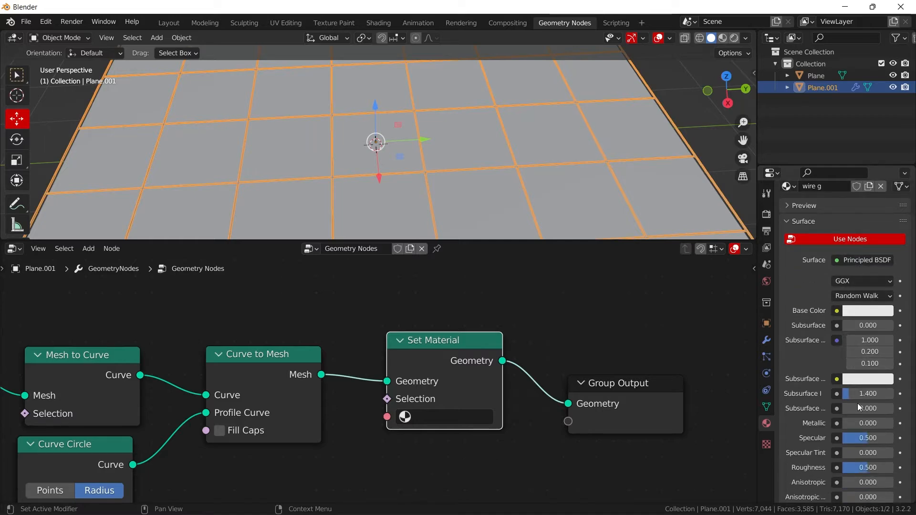
drag(853, 423, 895, 424)
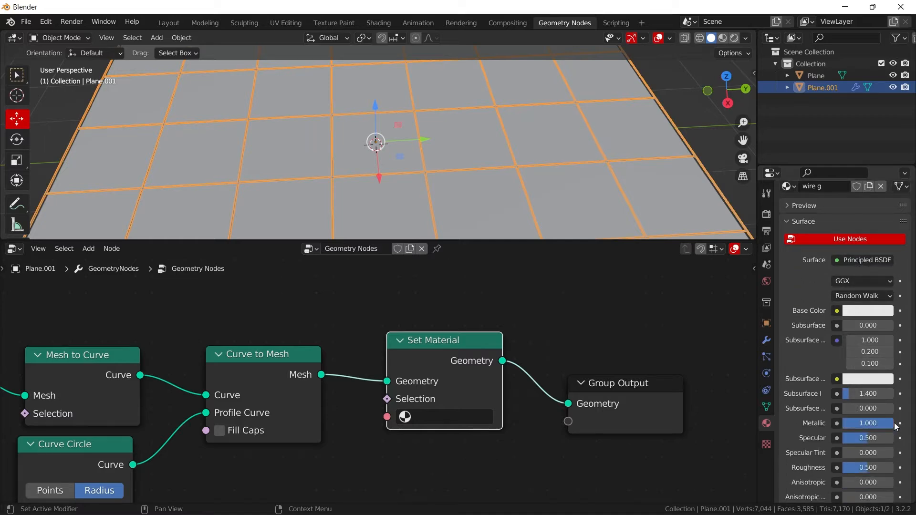
- Switch the viewport to Material Preview, hide the overlays and gizmos, and view the grid wires up close
click(721, 38)
mouse_move(560, 120)
middle_down()
mouse_move(547, 116)
mouse_move(652, 30)
middle_up()
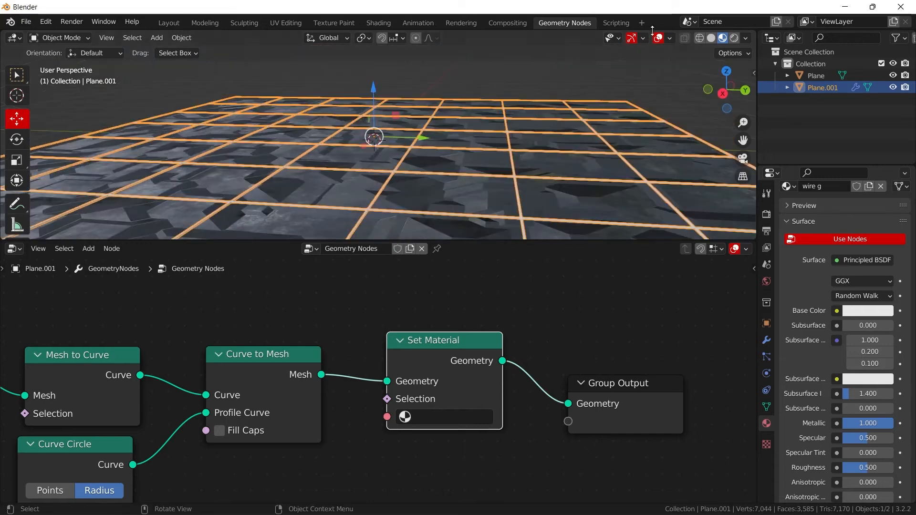
click(656, 39)
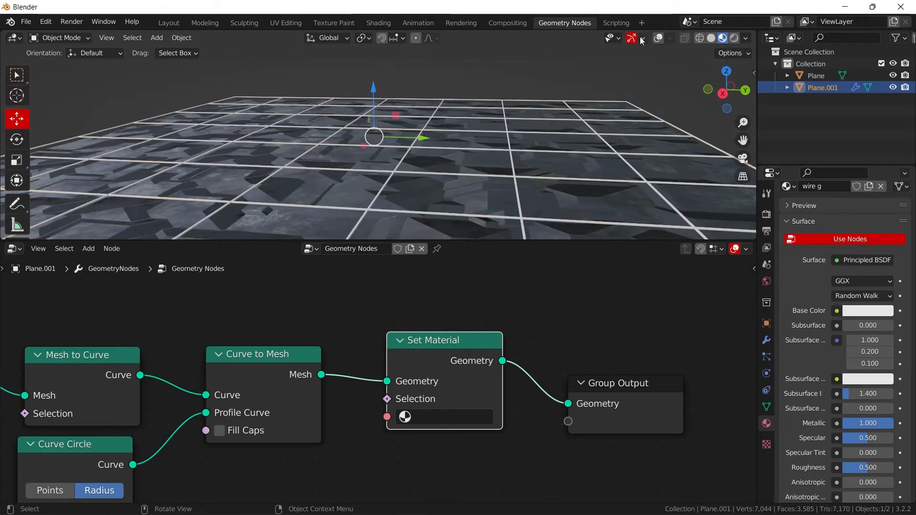
click(632, 39)
scroll(438, 191, up, 7)
mouse_move(439, 190)
middle_down()
mouse_move(416, 121)
mouse_move(430, 200)
middle_up()
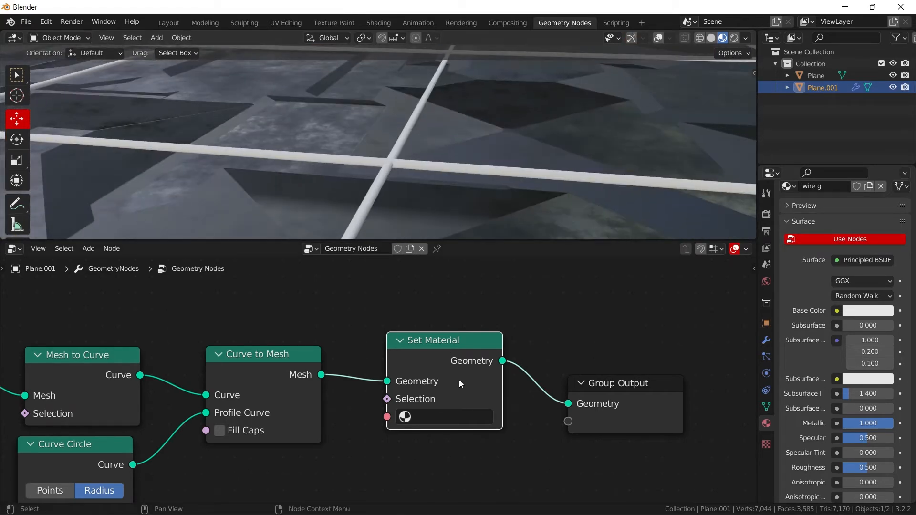
- Assign the "wire g" material in the Set Material node and show its Principled BSDF in the Shading workspace
click(443, 416)
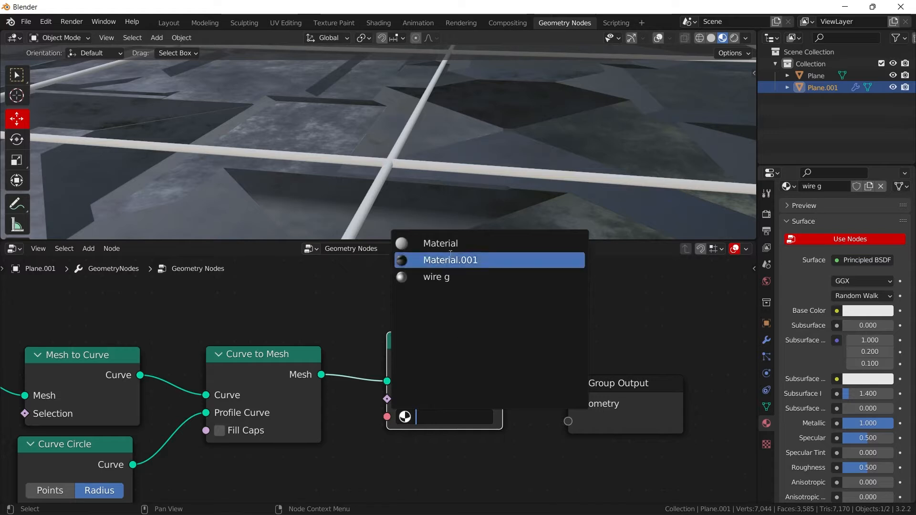
click(459, 277)
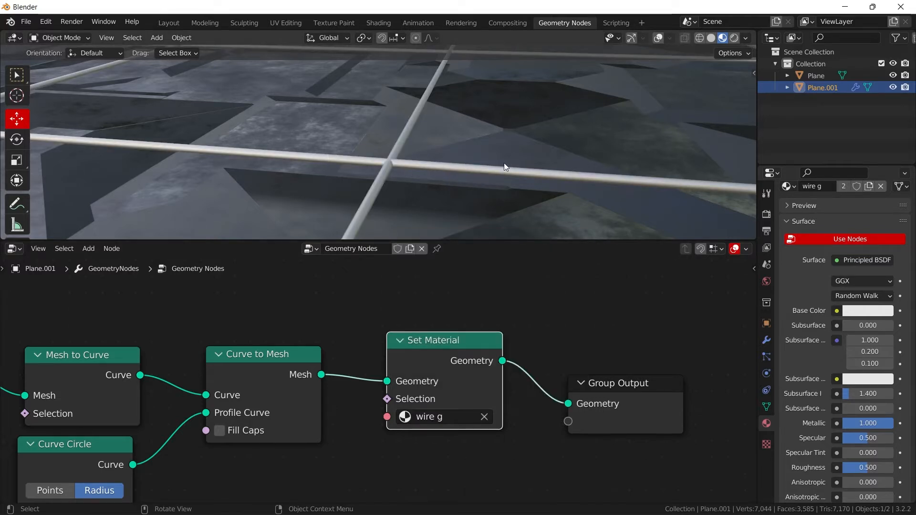
click(378, 22)
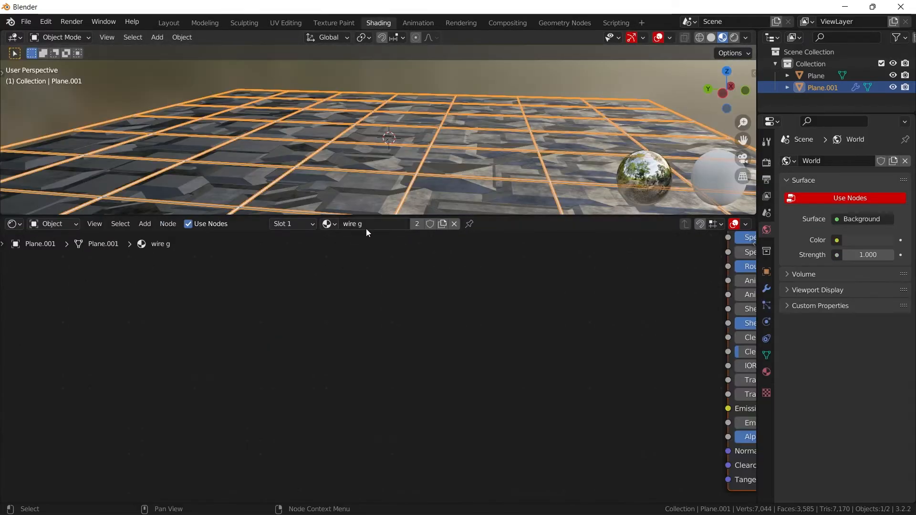
middle_drag(532, 304, 276, 359)
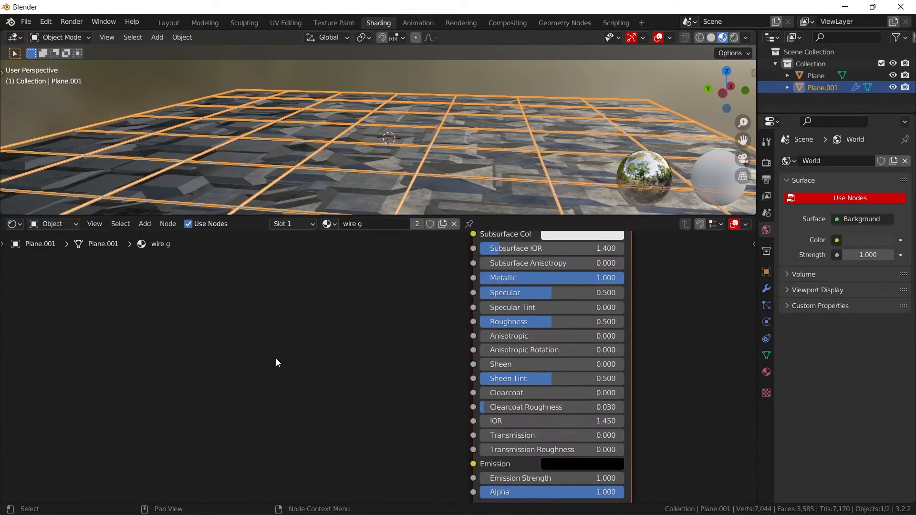
- Hide the viewport overlays and gizmos, and darken the wire material's Base Color to a grey with value 0.171
middle_drag(346, 345, 225, 446)
middle_drag(456, 126, 667, 38)
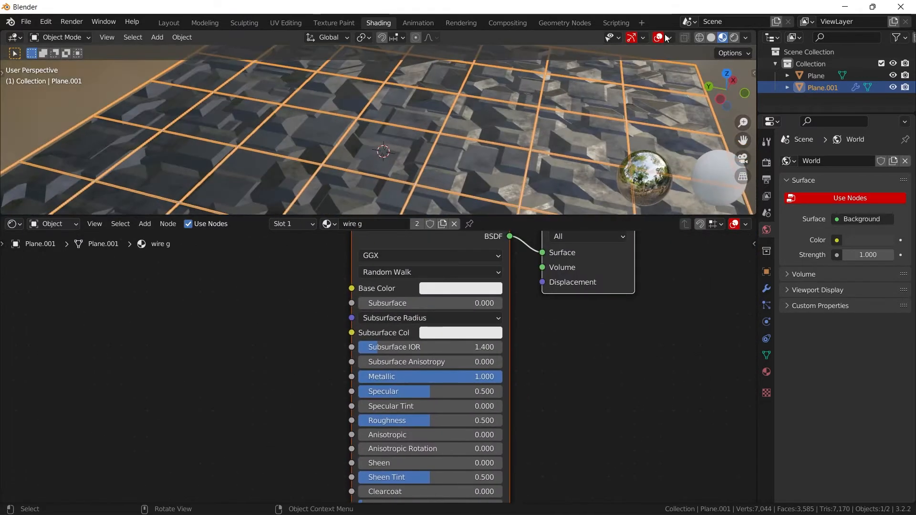
click(659, 37)
click(631, 38)
scroll(452, 150, up, 5)
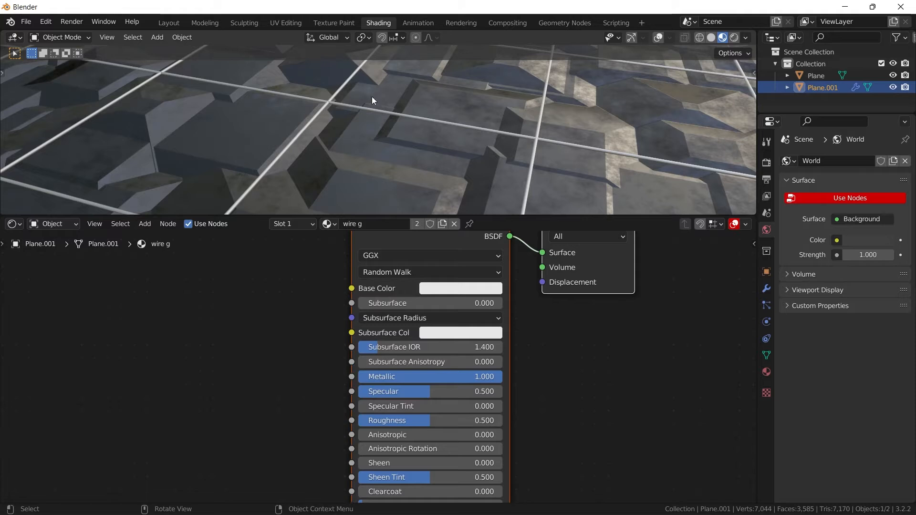
click(472, 288)
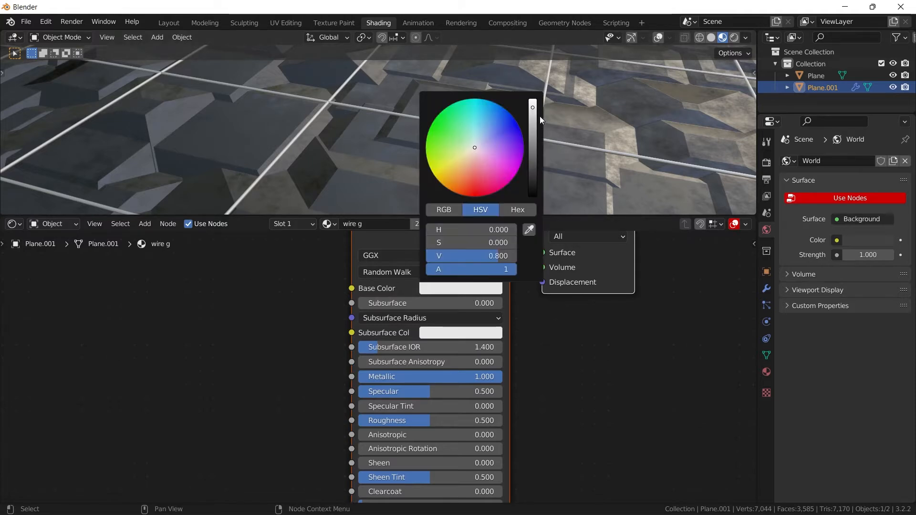
drag(532, 116, 532, 152)
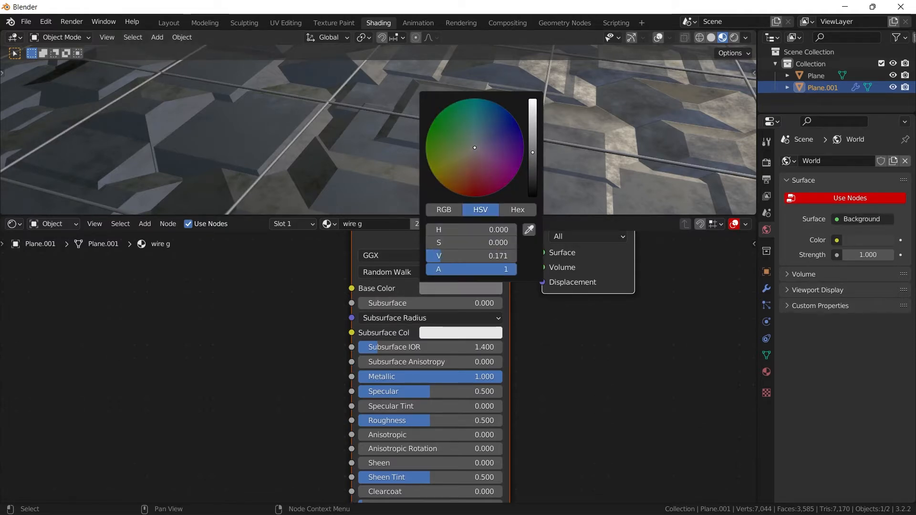
- Try to copy the floor material's Texture Coordinate, Mapping, Noise Texture and ColorRamp nodes into the "wire g" material
middle_drag(360, 133, 302, 319)
click(342, 168)
scroll(303, 381, down, 3)
middle_drag(328, 372, 589, 248)
drag(310, 381, 291, 284)
drag(206, 401, 170, 304)
drag(96, 290, 545, 308)
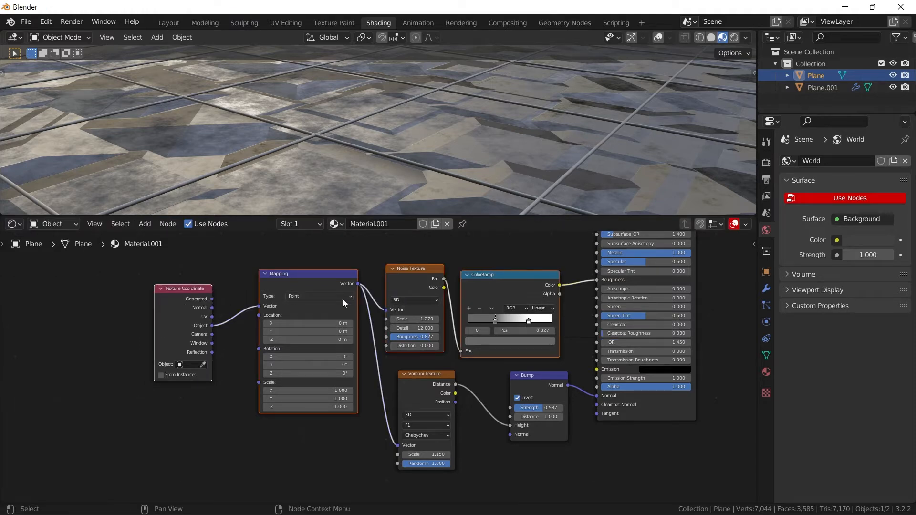
click(595, 145)
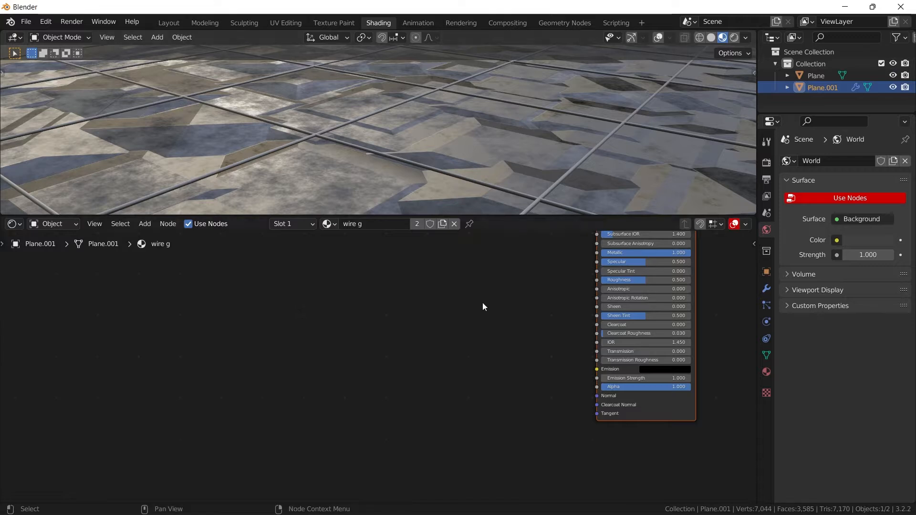
middle_drag(482, 302, 422, 353)
key(ctrl+v)
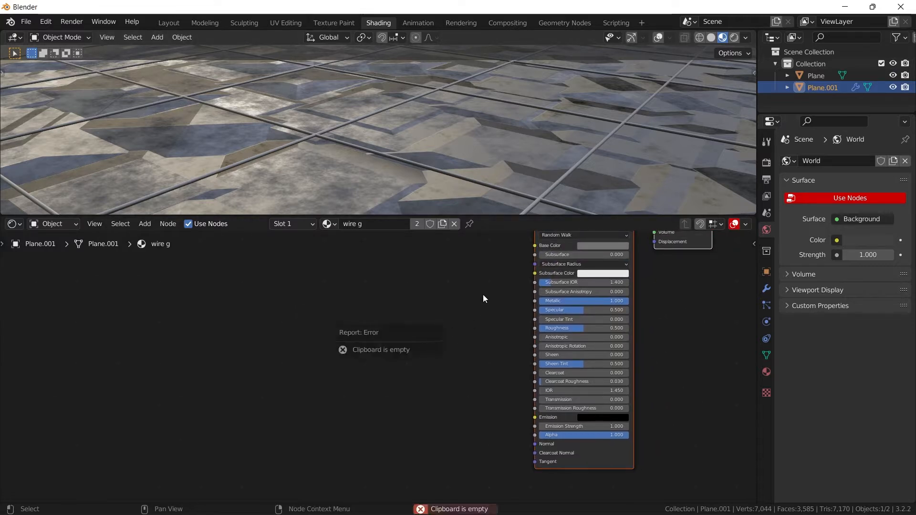
- Copy the Texture Coordinate, Mapping, Noise Texture and ColorRamp nodes from the floor's Material.001 and paste them into "wire g"
click(537, 162)
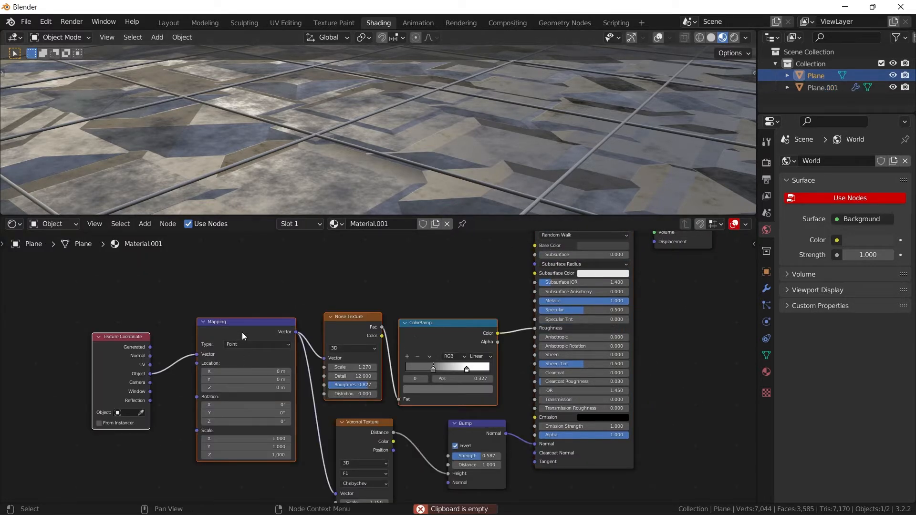
drag(70, 312, 465, 359)
right_click(333, 286)
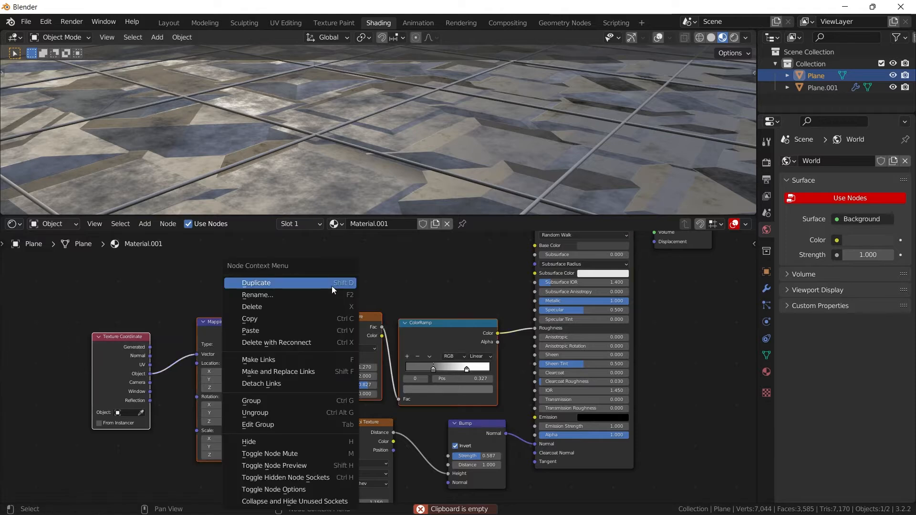
click(270, 317)
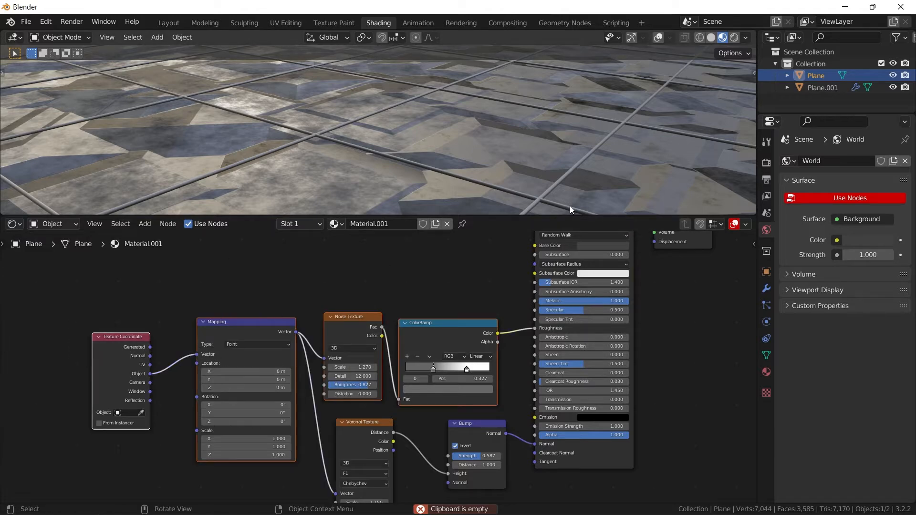
click(544, 202)
right_click(429, 279)
click(430, 279)
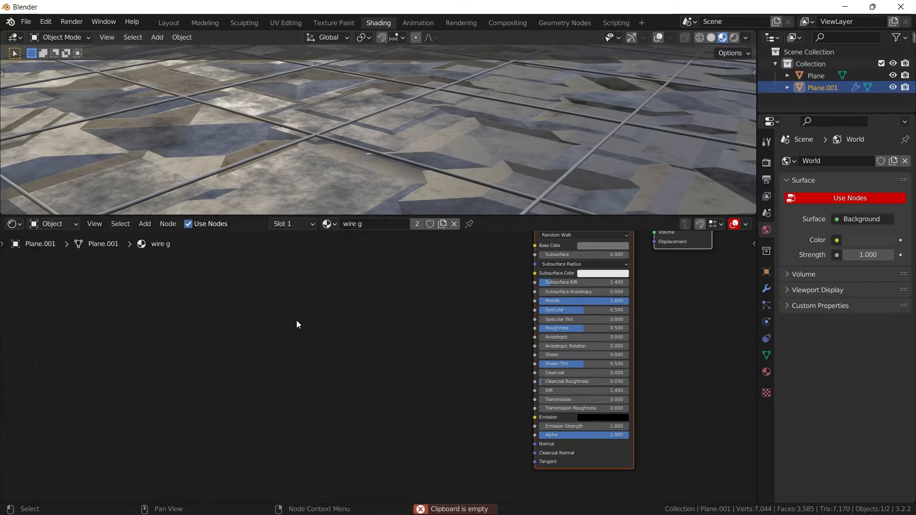
key(ctrl+v)
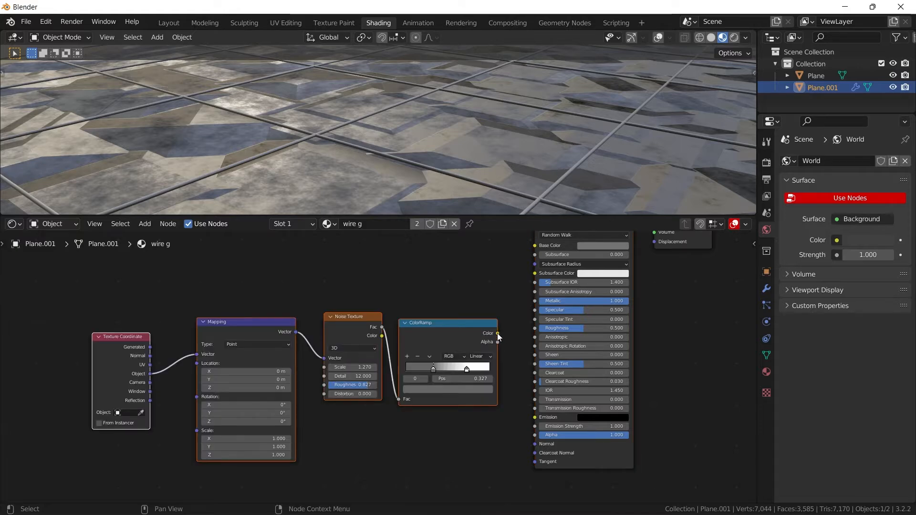
- Connect the pasted ColorRamp's Color to the Principled BSDF's Roughness and move the pasted nodes higher in the graph
drag(497, 333, 534, 328)
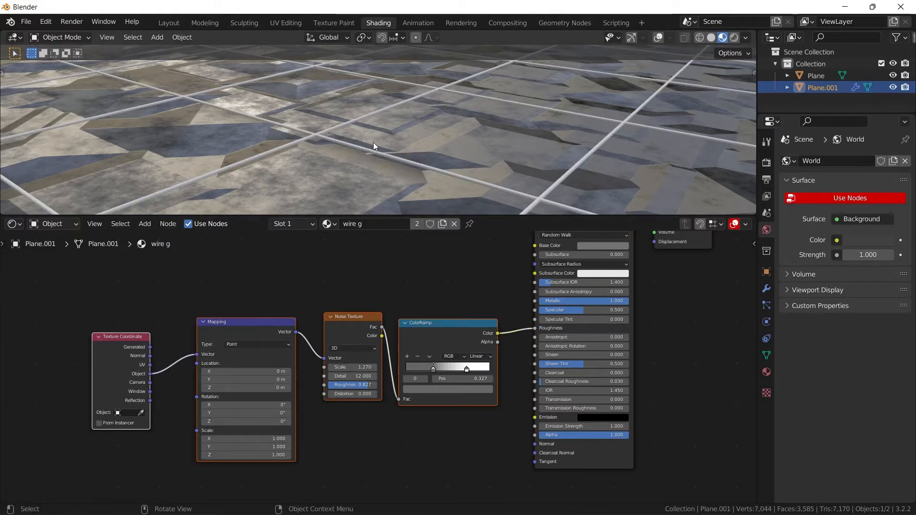
middle_drag(373, 142, 397, 135)
scroll(396, 136, up, 2)
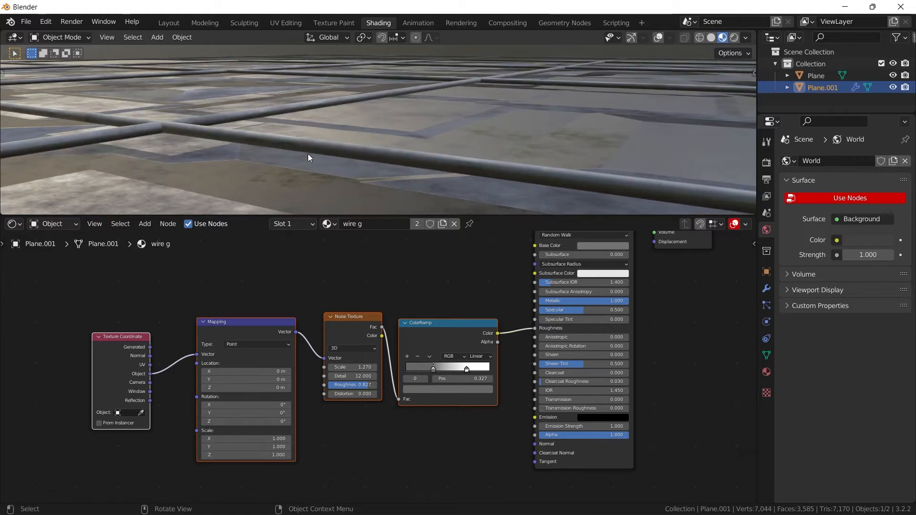
scroll(448, 309, down, 5)
drag(443, 304, 212, 409)
middle_drag(414, 342, 407, 393)
drag(407, 394, 402, 321)
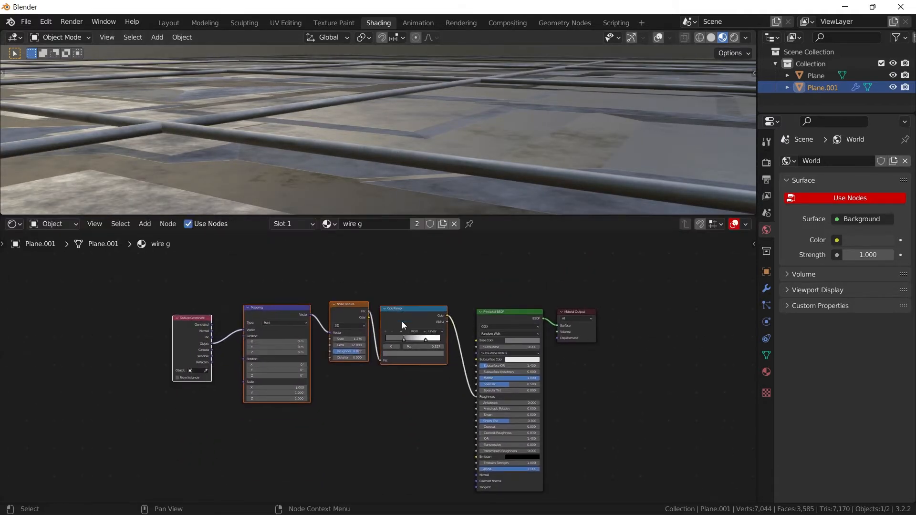
- Add a second ColorRamp node below the roughness nodes, beside the lower part of the Principled BSDF
scroll(420, 353, up, 2)
middle_drag(450, 384, 431, 329)
key(shift+a)
click(432, 330)
text(col)
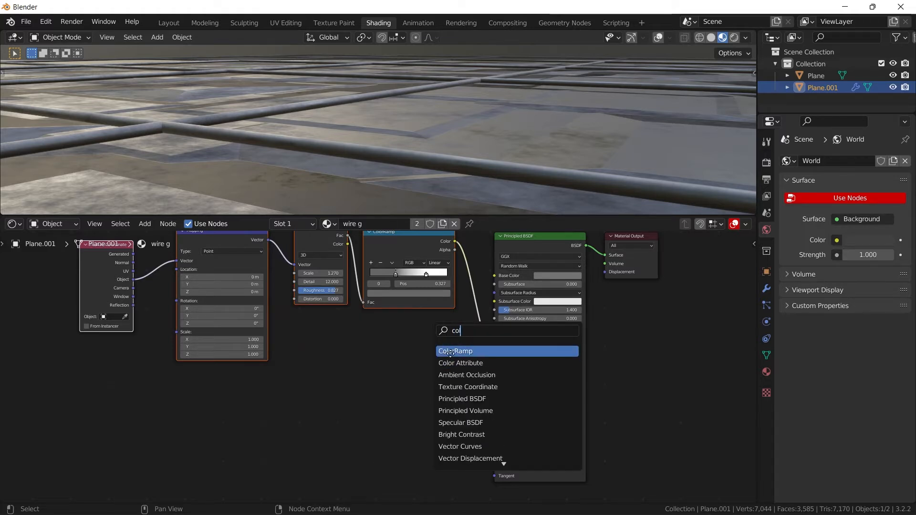
click(450, 351)
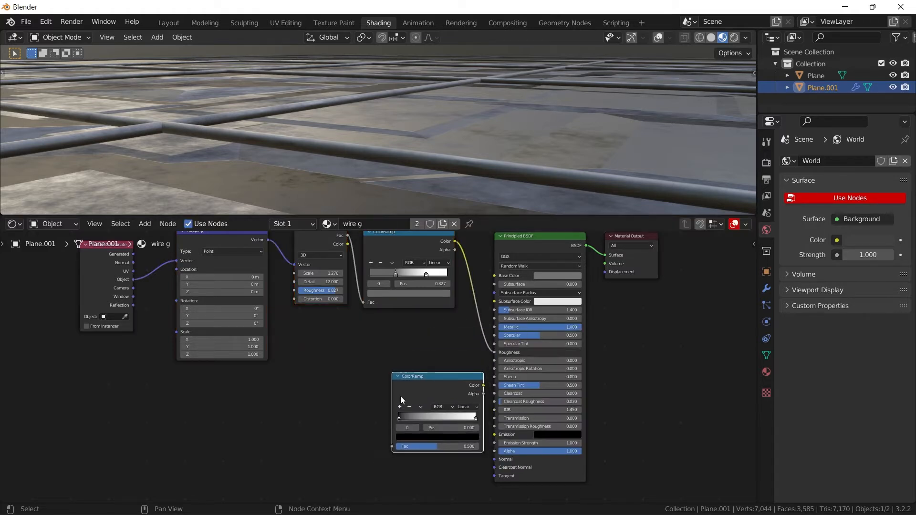
click(399, 396)
- Add a Noise Texture node in front of the new ColorRamp
key(shift+a)
click(374, 359)
text(no)
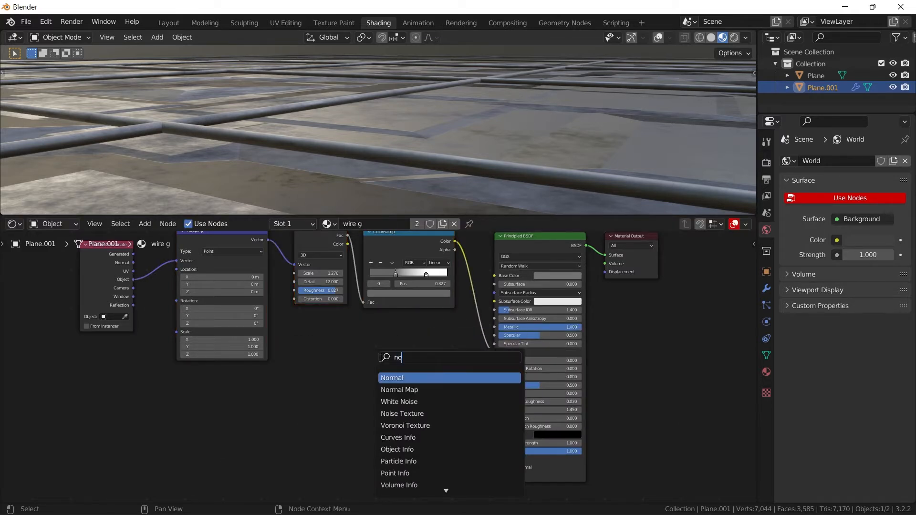
text(i)
click(397, 390)
click(314, 432)
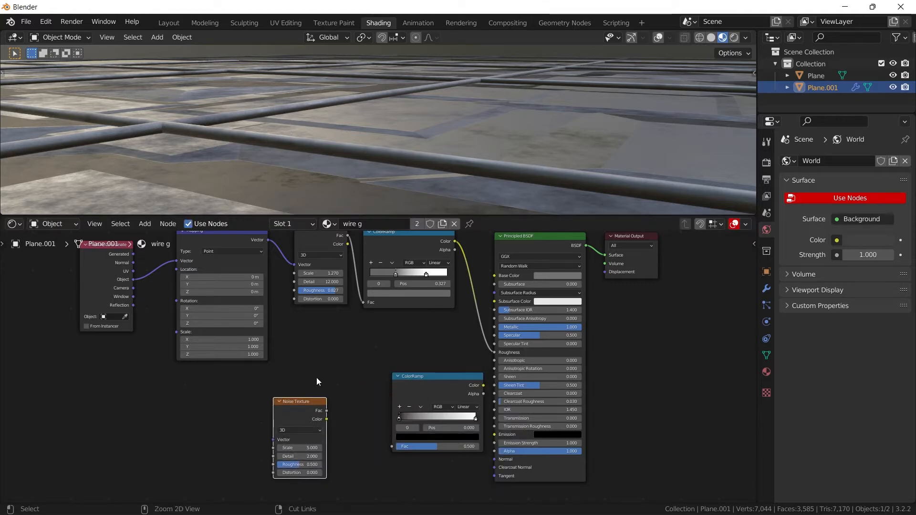
- Add linked Mapping and Texture Coordinate nodes to the new Noise Texture and feed the Mapping from the Object coordinates
key(ctrl+t)
middle_drag(285, 404, 433, 317)
drag(240, 362, 266, 353)
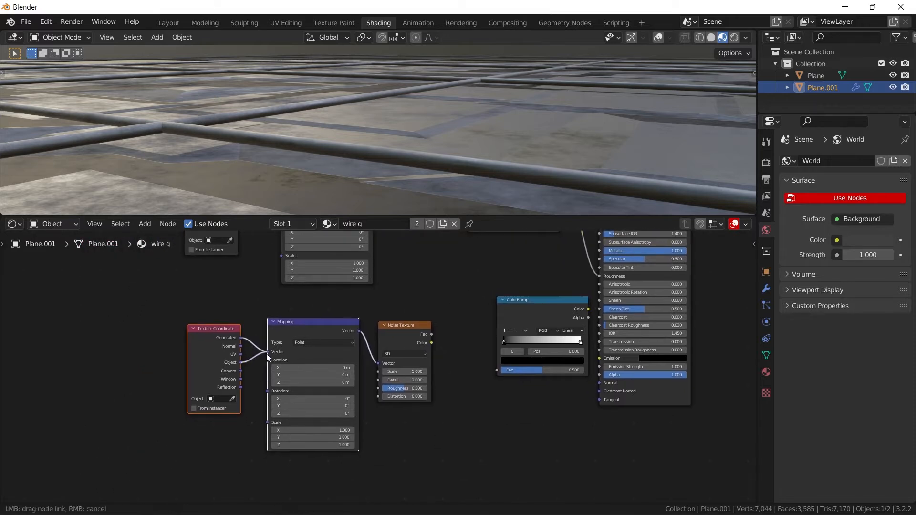
- Link the Noise Texture's Fac through the new ColorRamp into the Principled BSDF's Emission and set Emission Strength to 18.100
drag(432, 333, 498, 370)
mouse_move(535, 315)
mouse_down()
mouse_move(492, 328)
mouse_move(600, 358)
mouse_up()
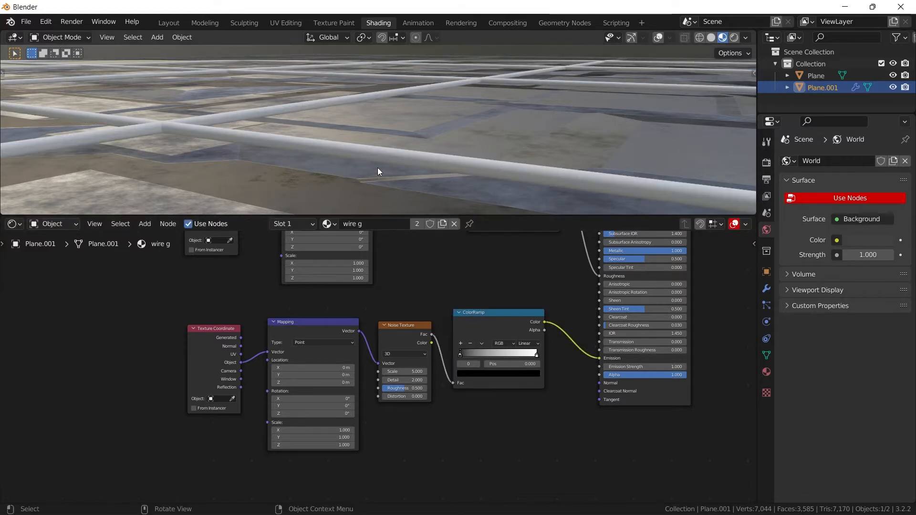
middle_drag(339, 152, 381, 172)
middle_drag(630, 357, 543, 368)
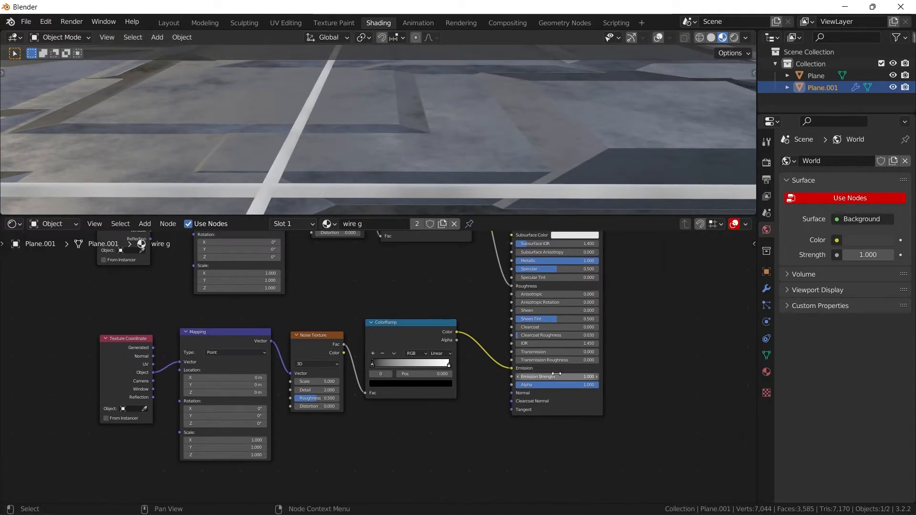
drag(552, 376, 634, 375)
- Enable Ambient Occlusion, Bloom, Screen Space Reflections and Motion Blur in the Eevee render settings
click(766, 163)
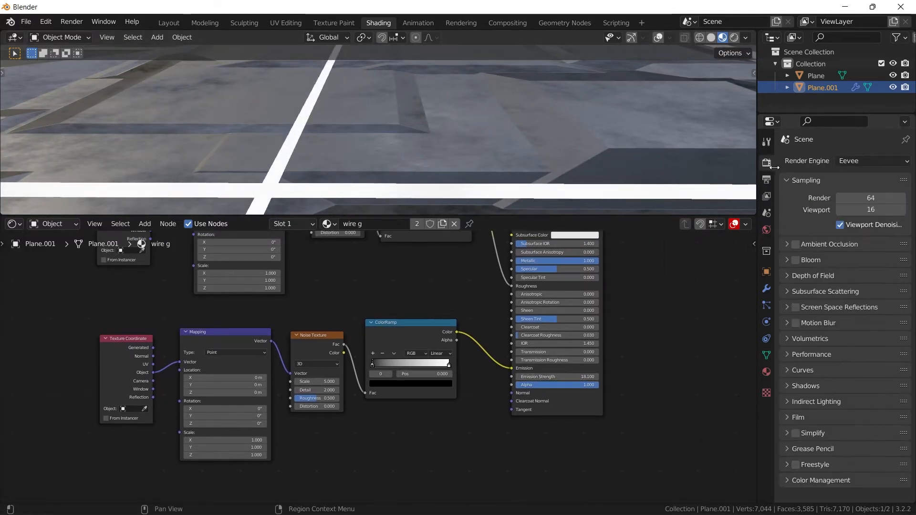
drag(796, 244, 796, 326)
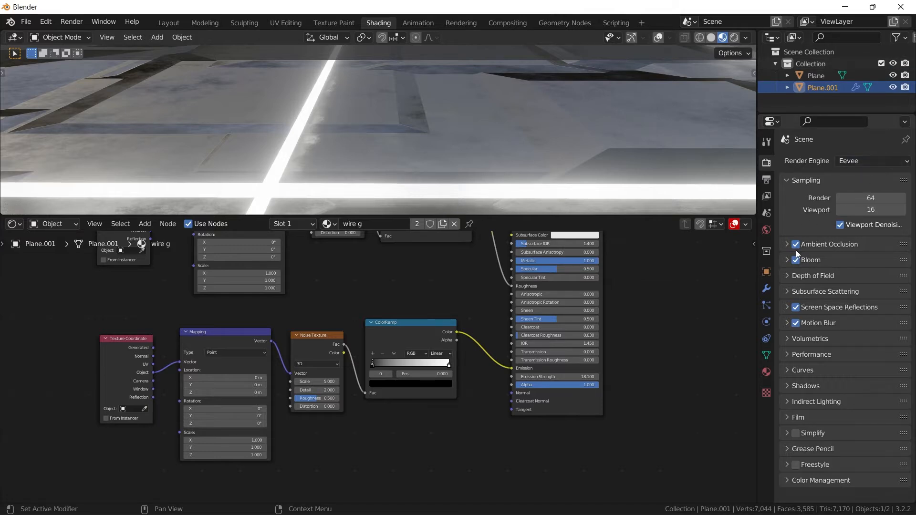
middle_drag(422, 127, 419, 149)
scroll(420, 149, down, 6)
scroll(426, 150, up, 6)
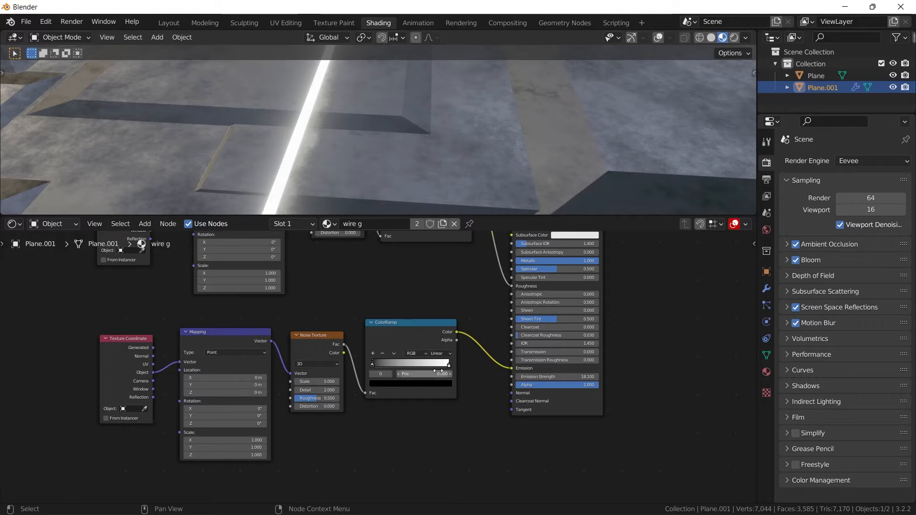
- Change the emission ColorRamp's white stop to orange and move its black stop to position 0.509
scroll(438, 371, up, 4)
click(536, 364)
click(506, 403)
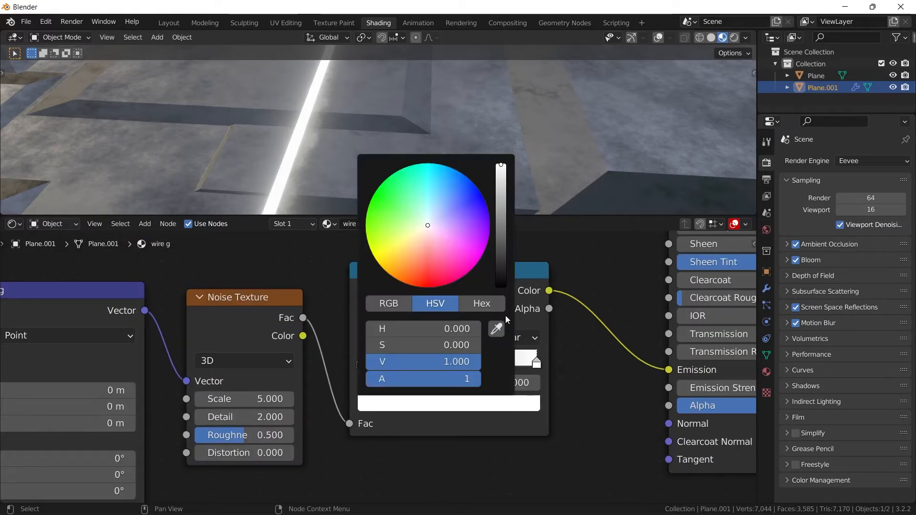
drag(403, 178, 408, 285)
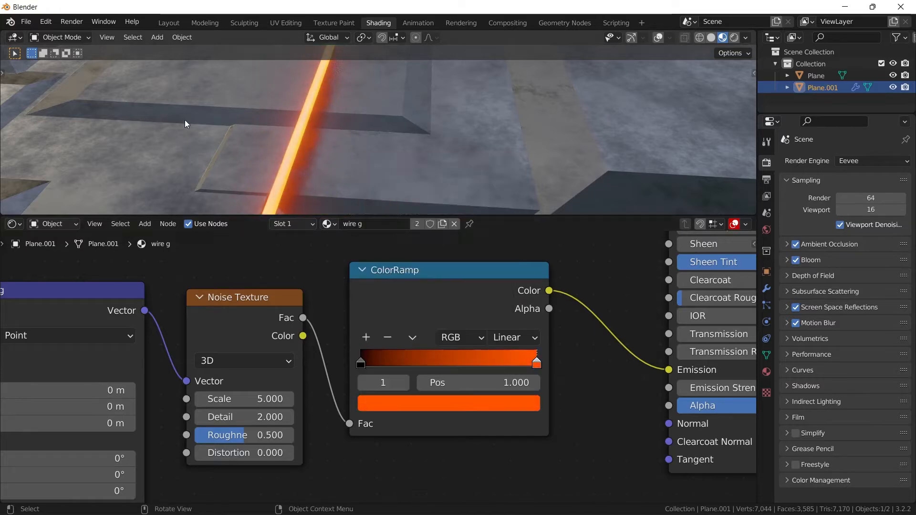
scroll(186, 124, down, 5)
drag(360, 363, 449, 350)
- Set the emission Noise Texture's Scale to 1.000 and Detail to 0
click(245, 397)
key(Return)
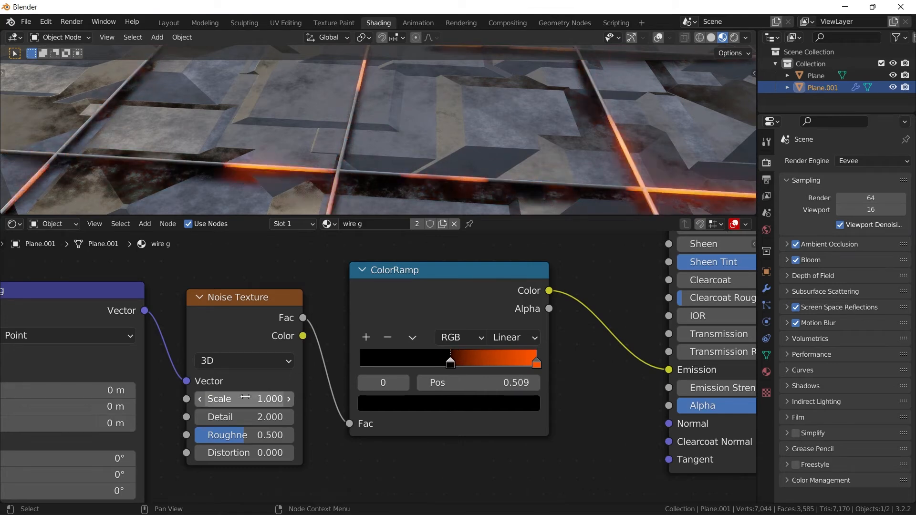
drag(257, 417, 229, 417)
scroll(363, 158, down, 8)
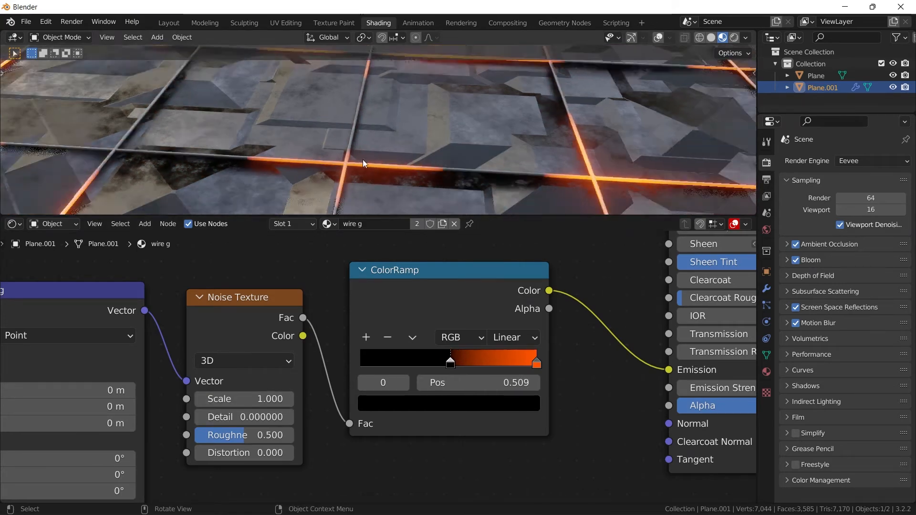
middle_drag(361, 141, 382, 162)
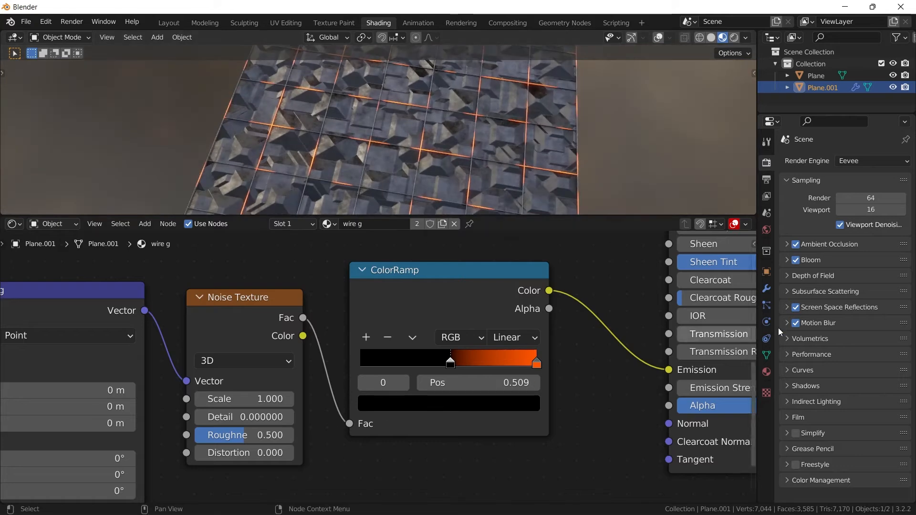
- Raise the wire material's Emission Strength to 82.000
middle_drag(591, 354, 470, 344)
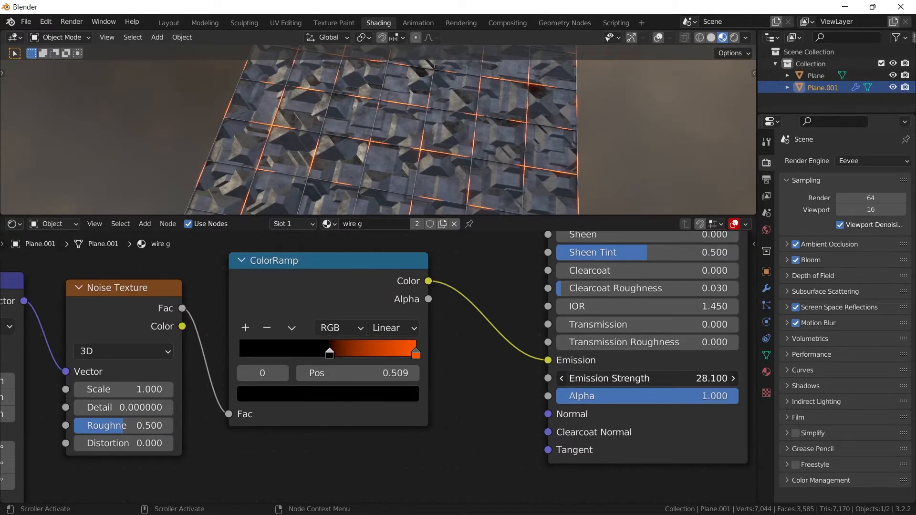
drag(648, 378, 675, 378)
scroll(458, 143, up, 5)
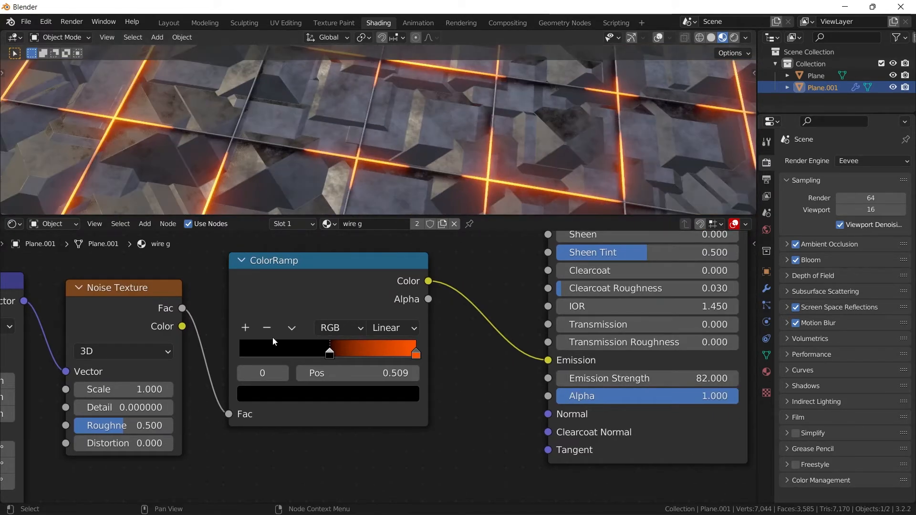
- Switch the emission Noise Texture to 4D and set its W value to 0.470
click(108, 352)
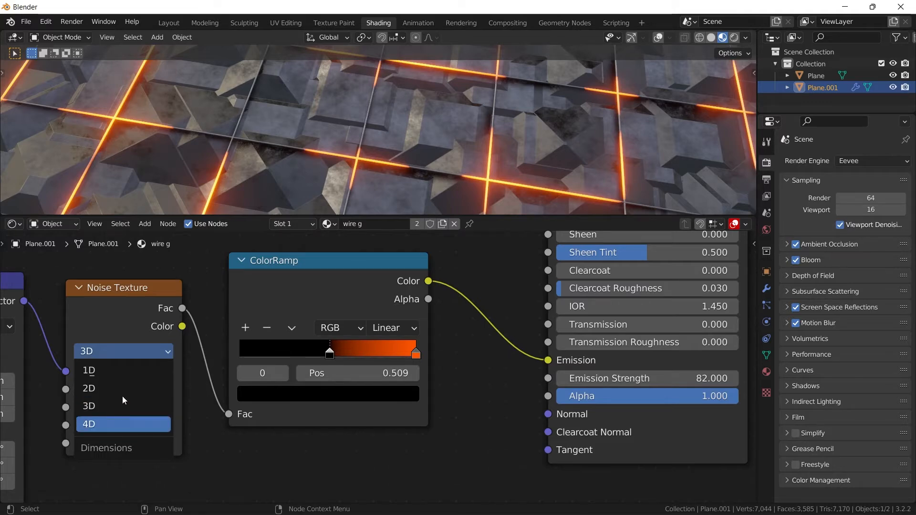
click(102, 423)
scroll(436, 138, down, 4)
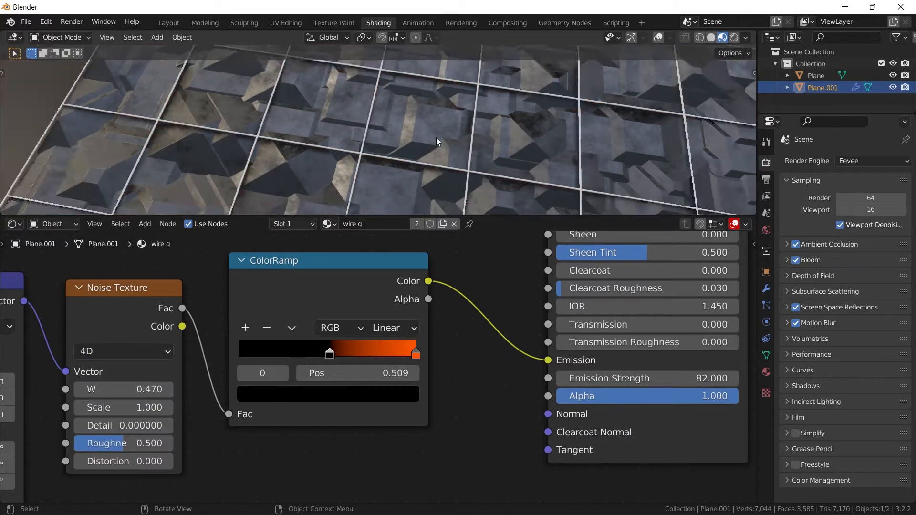
middle_drag(436, 137, 448, 127)
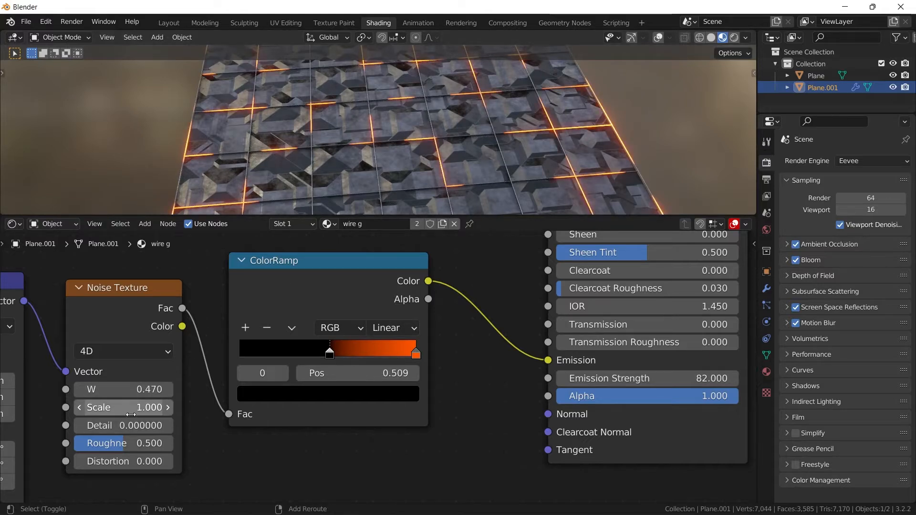
- Set the emission Noise Texture's Scale to 0.640 and its W value to 20.910
drag(130, 414, 481, 389)
middle_drag(562, 143, 439, 156)
drag(123, 389, 215, 389)
middle_drag(52, 400, 470, 324)
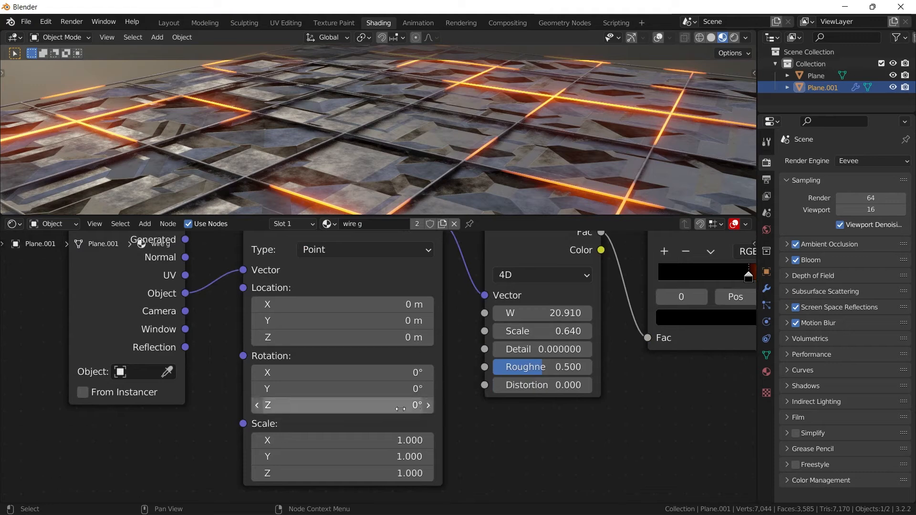
drag(377, 376, 305, 405)
key(ctrl+z)
key(ctrl+z)
- Switch to the Layout workspace and add a new mesh plane to the scene
middle_drag(496, 181, 501, 143)
scroll(500, 143, down, 5)
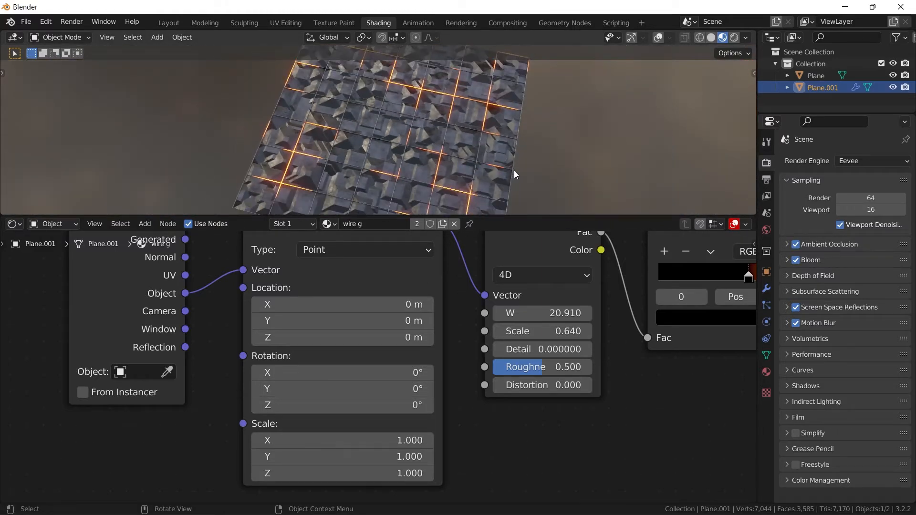
click(172, 25)
middle_drag(497, 201, 469, 178)
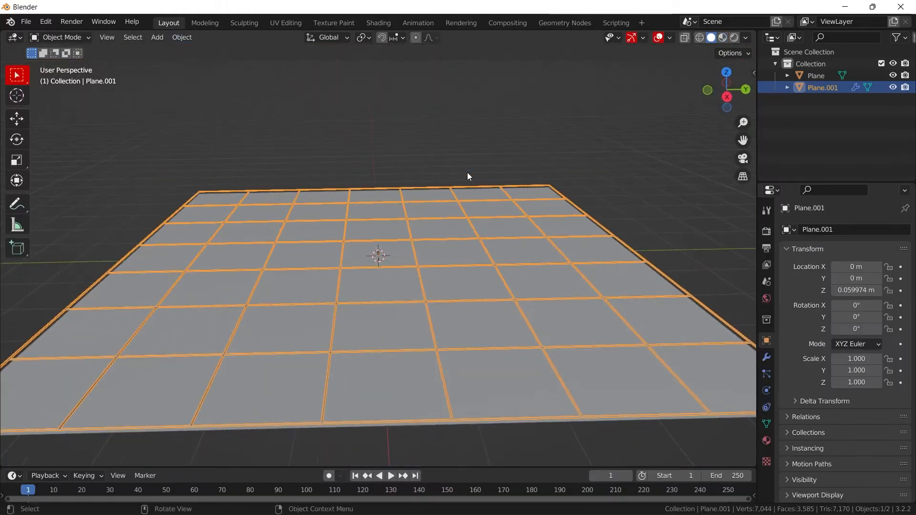
key(shift+a)
mouse_move(420, 149)
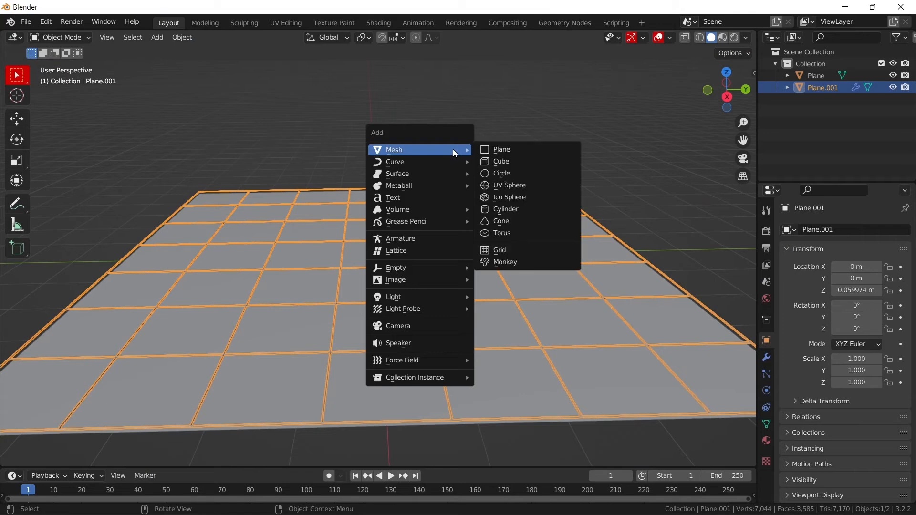
click(501, 149)
- Switch to the Geometry Nodes workspace and create a new geometry node tree for the added plane
scroll(444, 210, down, 2)
click(562, 24)
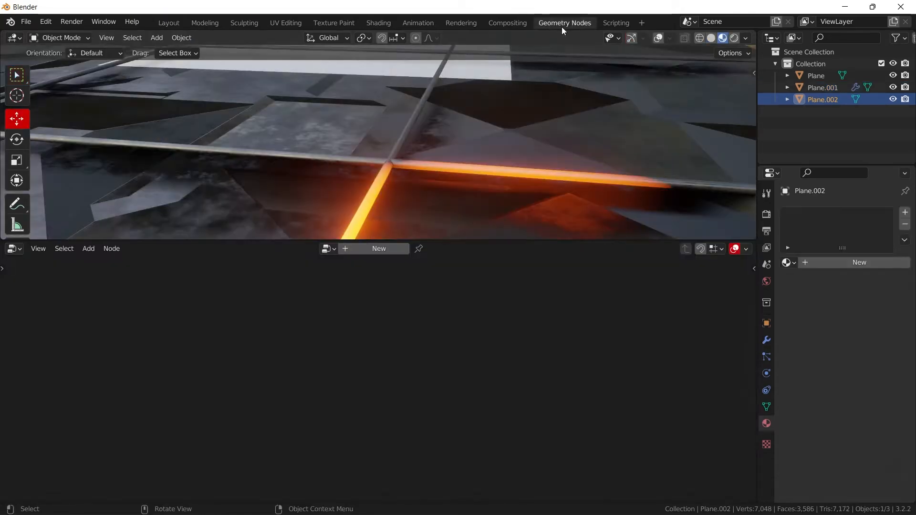
click(377, 249)
scroll(394, 160, down, 1)
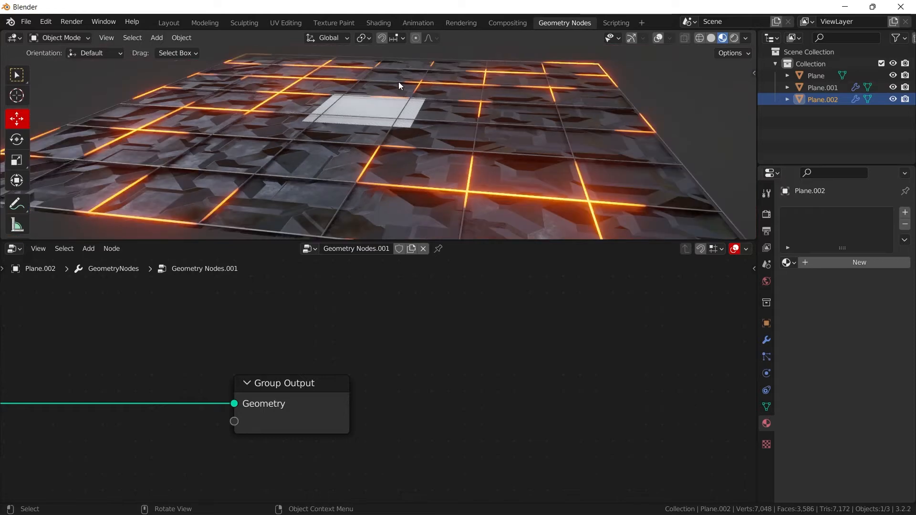
- Add an Ico Sphere node on the link into Group Output so that it replaces the plane's geometry
middle_drag(325, 373, 655, 359)
click(180, 380)
key(shift+a)
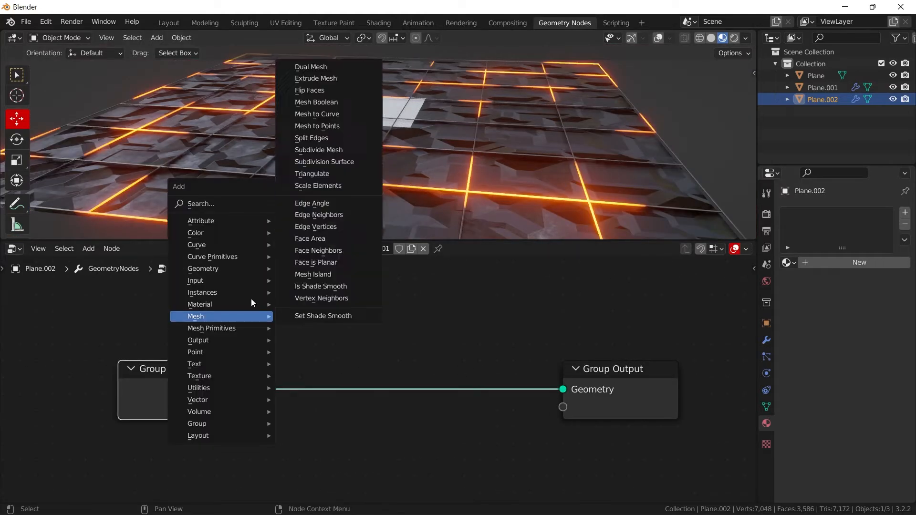
click(209, 206)
text(ico)
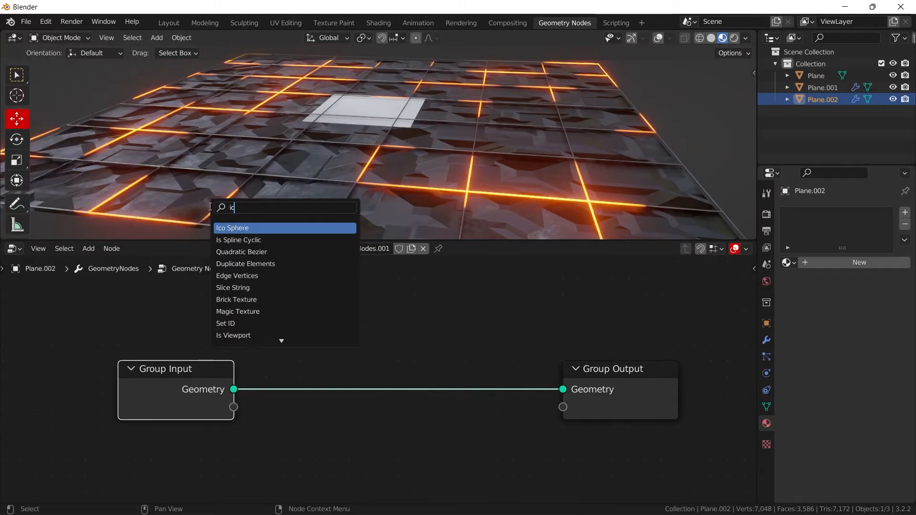
click(247, 229)
click(333, 355)
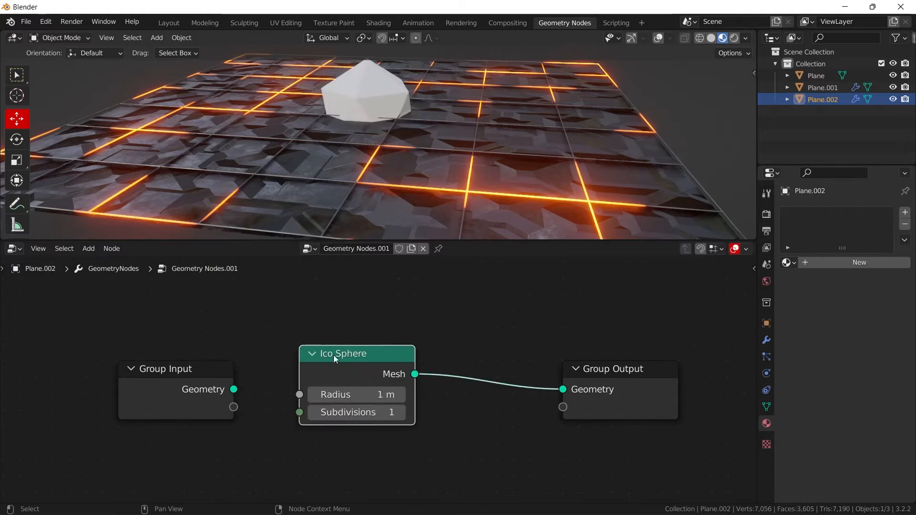
- Enable the viewport gizmos and raise the ico sphere object along the Z axis, above the panel floor
scroll(526, 118, down, 1)
scroll(526, 119, down, 2)
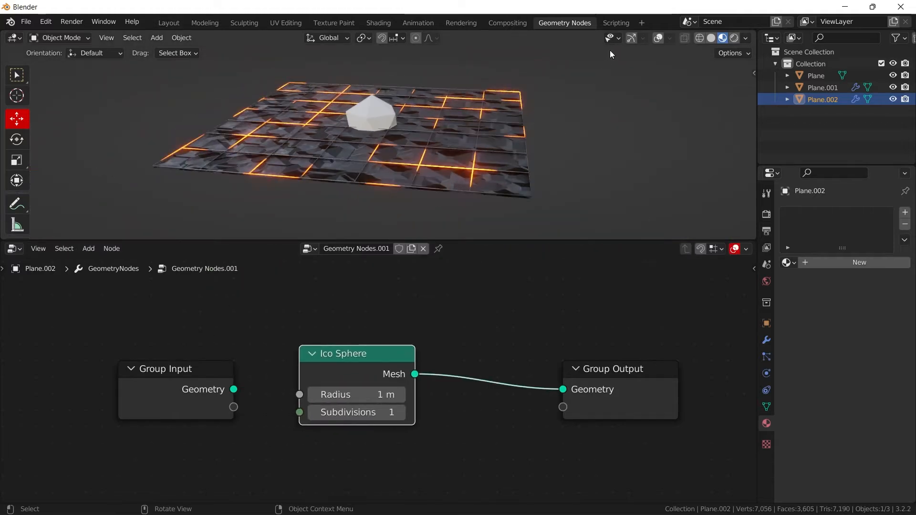
click(631, 38)
click(373, 60)
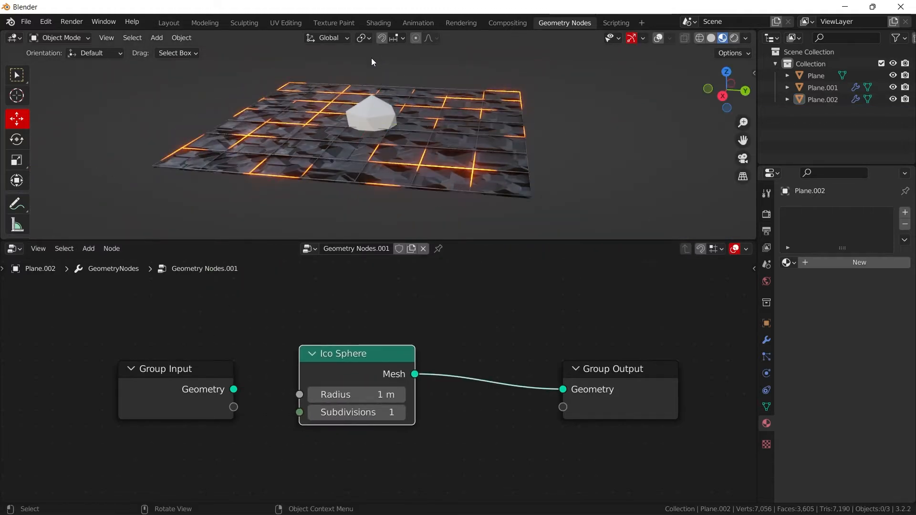
click(386, 125)
key(g)
key(z)
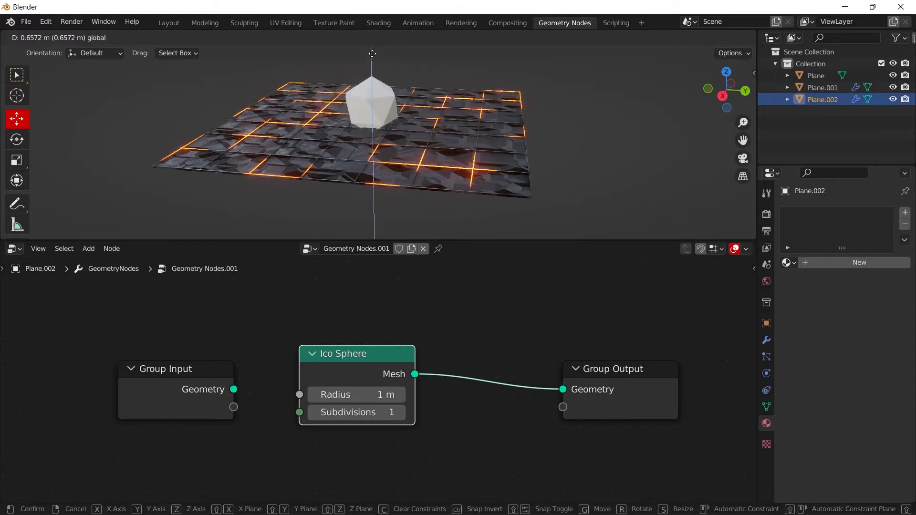
drag(372, 53, 372, 41)
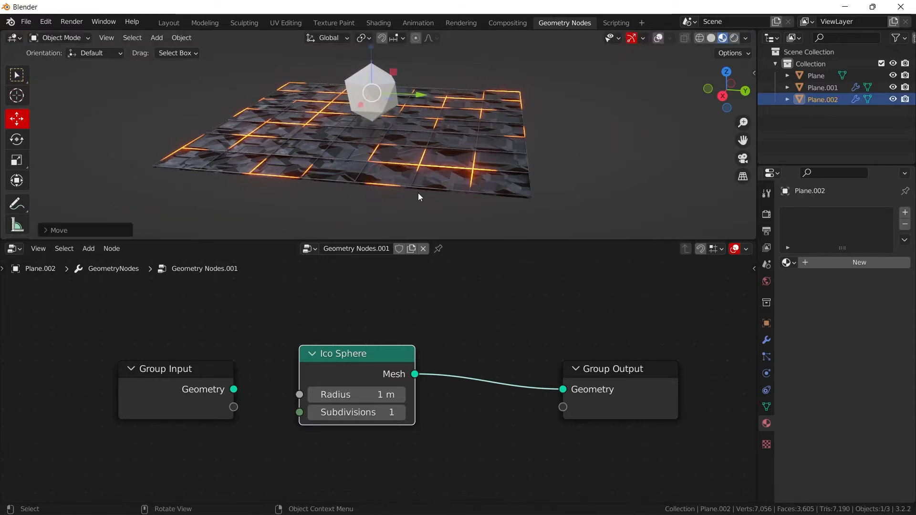
- Set the Ico Sphere's Subdivisions to 2 and insert a Dual Mesh node between it and Group Output
click(399, 413)
scroll(402, 45, up, 1)
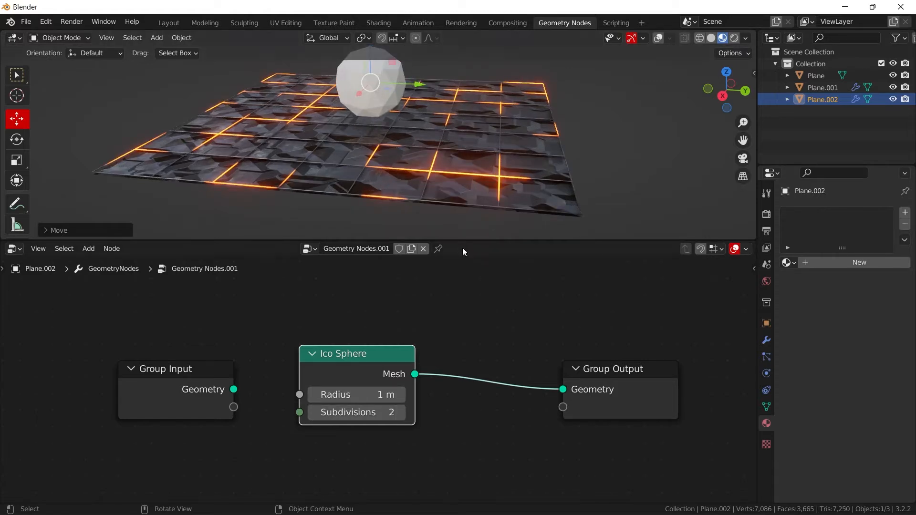
key(shift+a)
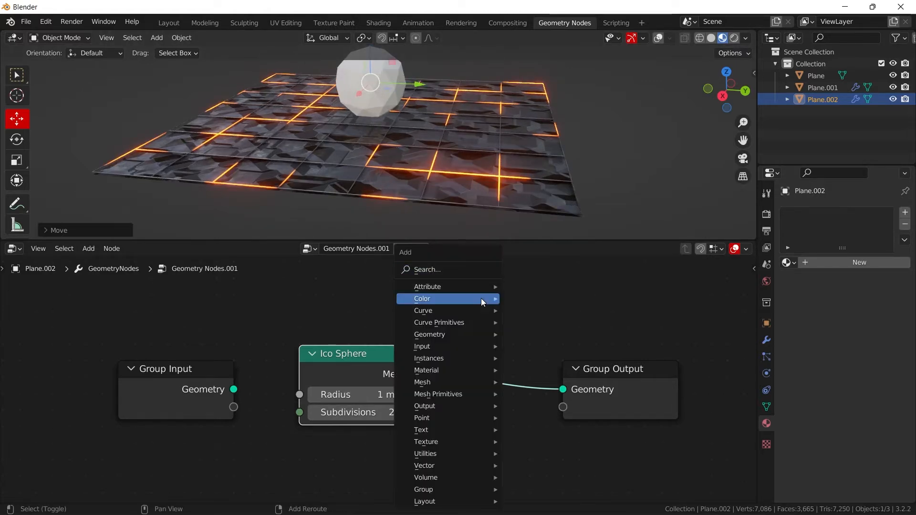
click(449, 270)
text(dua)
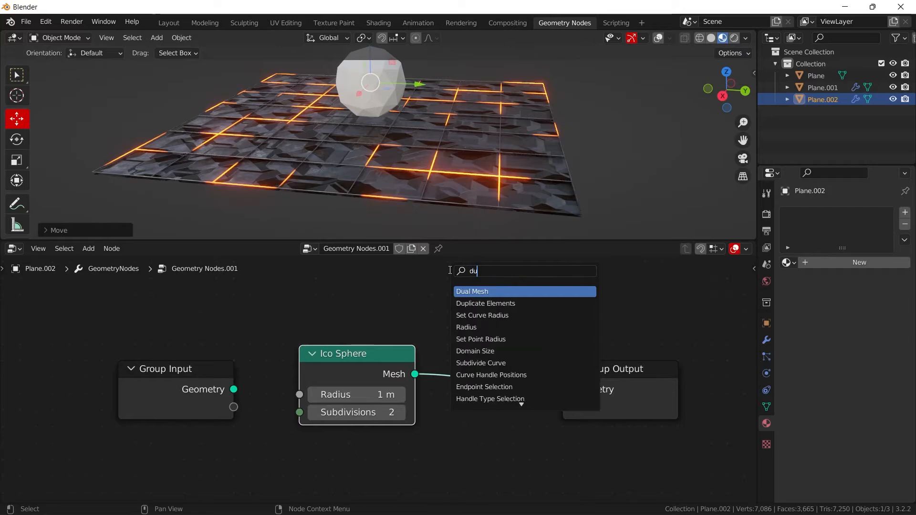
click(462, 292)
click(493, 360)
scroll(388, 155, up, 5)
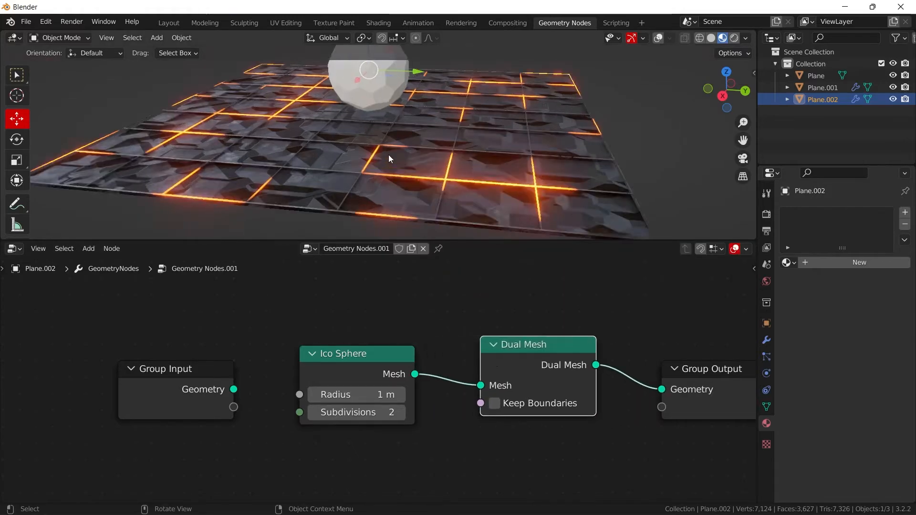
shift+middle_drag(416, 106, 442, 225)
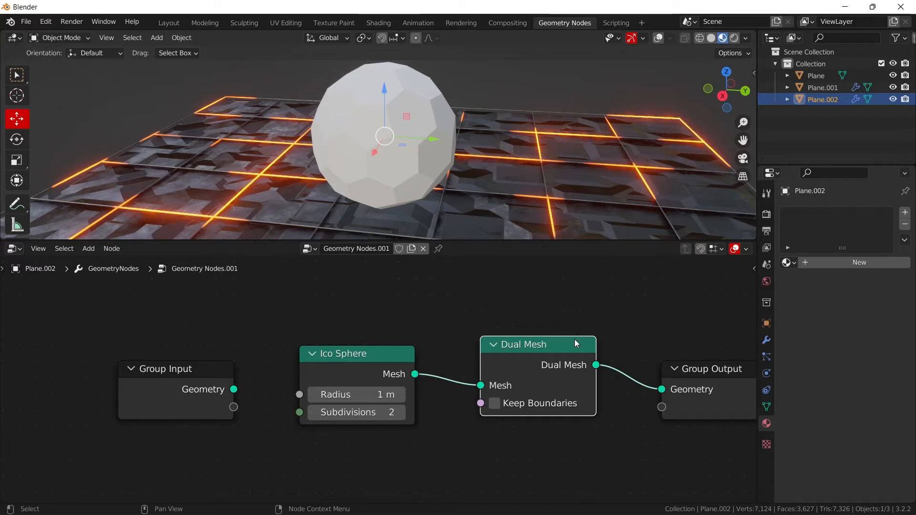
- Insert a Split Edges node between Dual Mesh and Group Output
middle_drag(574, 314, 468, 308)
key(shift+a)
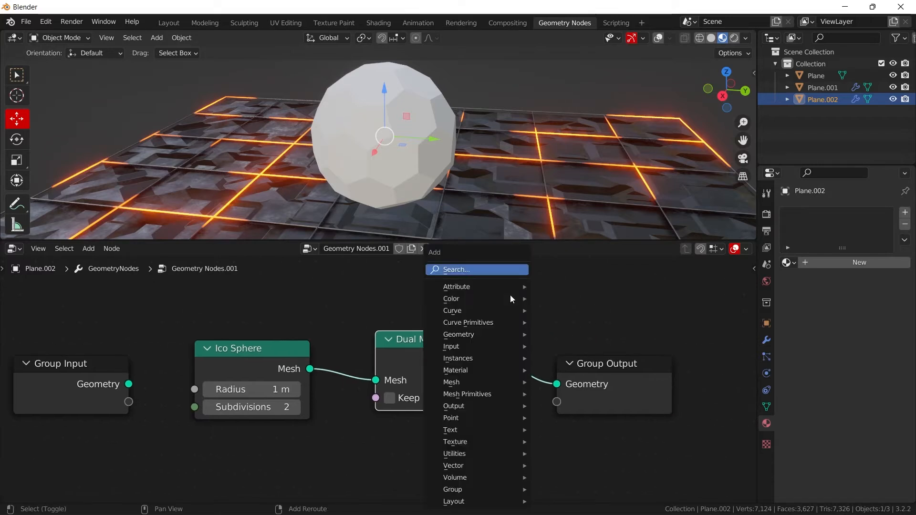
click(482, 271)
text(sp)
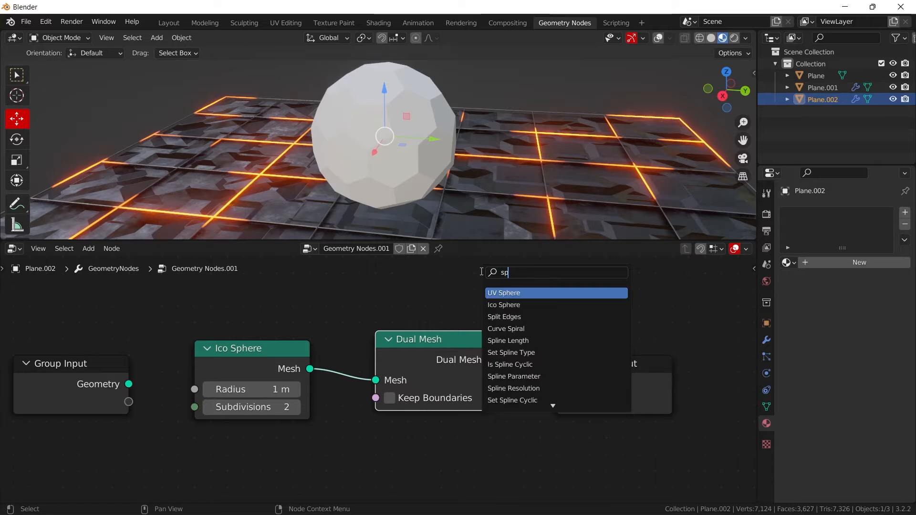
text(ili)
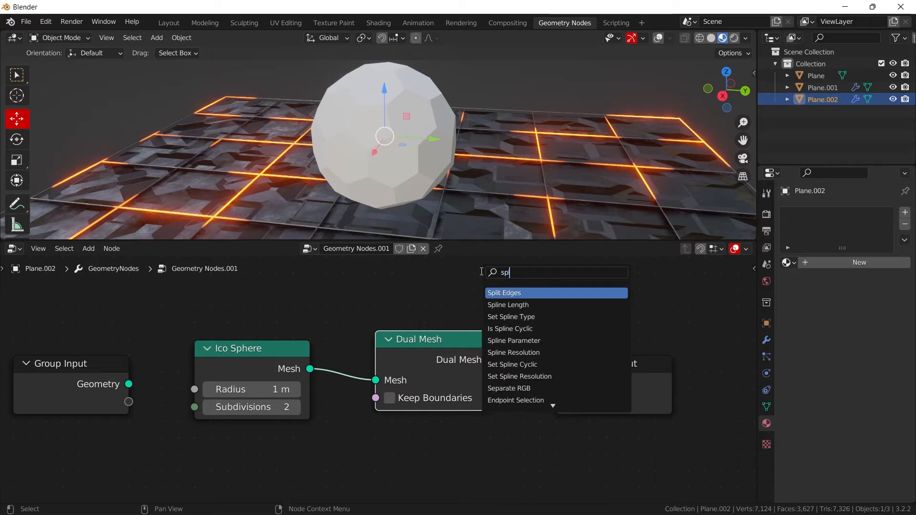
click(543, 293)
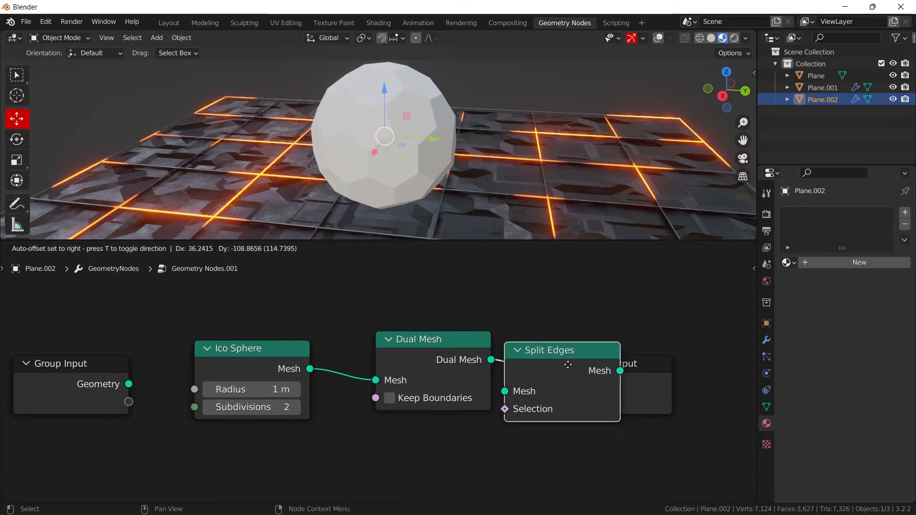
click(597, 296)
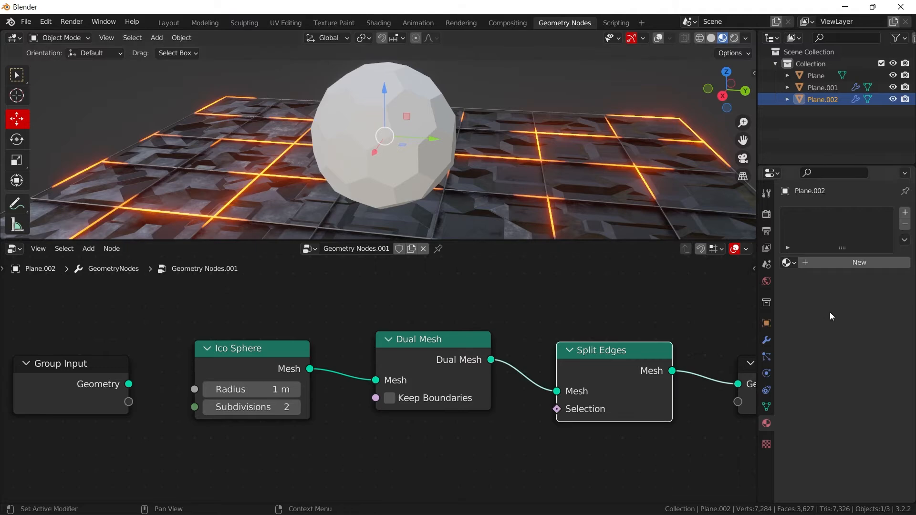
- Add a Smooth modifier to the sphere object to open gaps between its faces
click(767, 340)
click(820, 212)
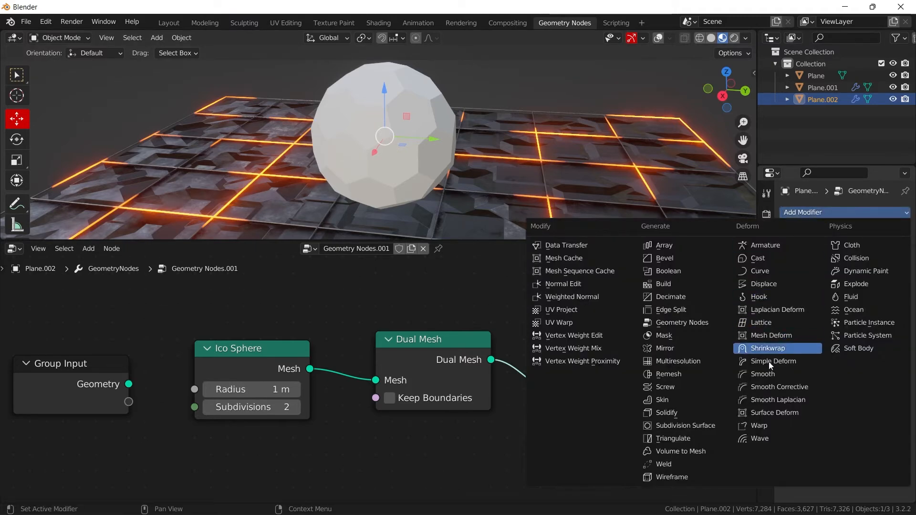
click(768, 374)
middle_drag(408, 111, 480, 142)
scroll(511, 99, up, 4)
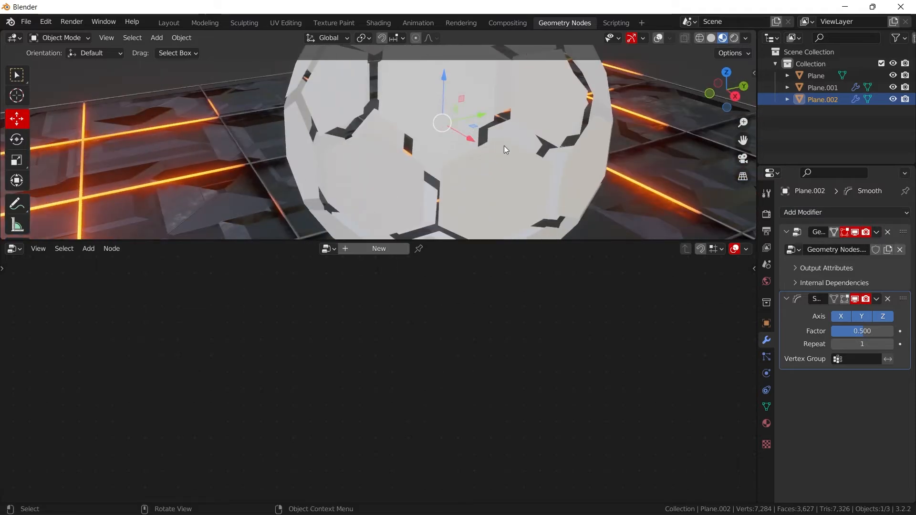
- Add a Solidify modifier to the sphere and set its Thickness to 0.07 m
click(858, 213)
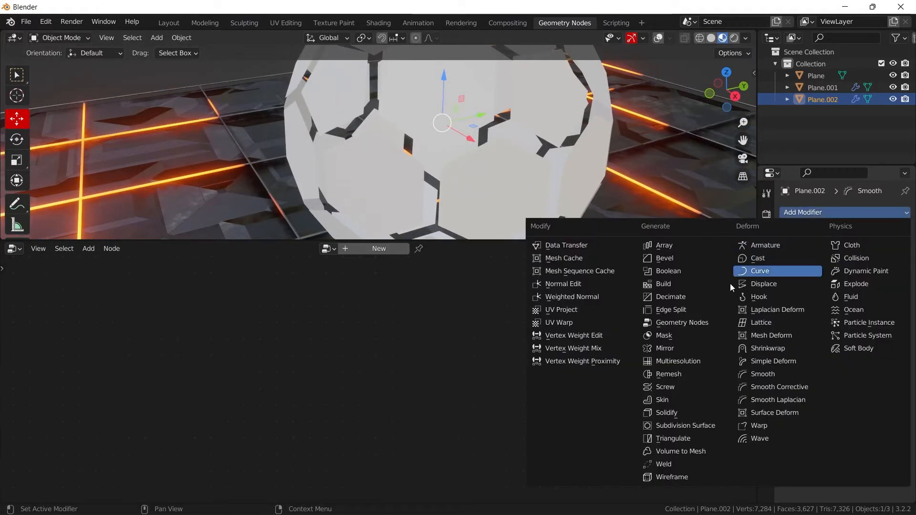
click(673, 413)
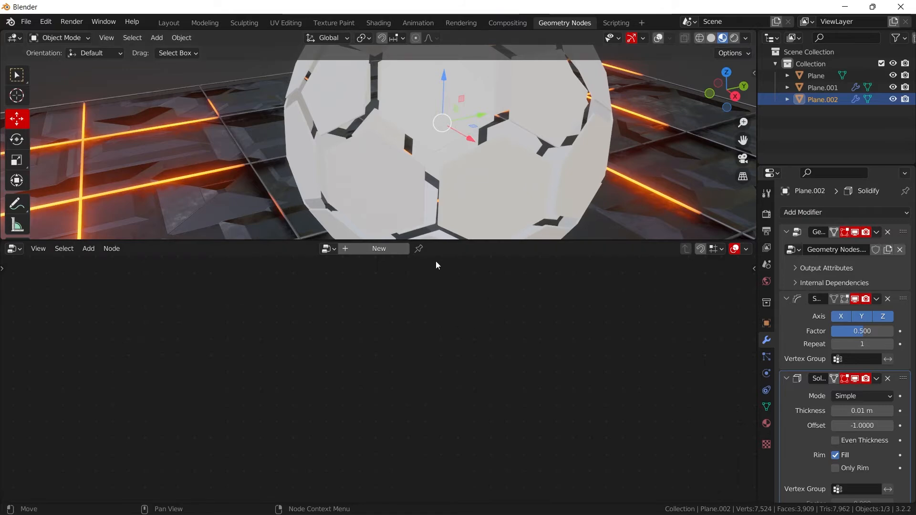
middle_drag(468, 205, 578, 172)
drag(861, 411, 878, 411)
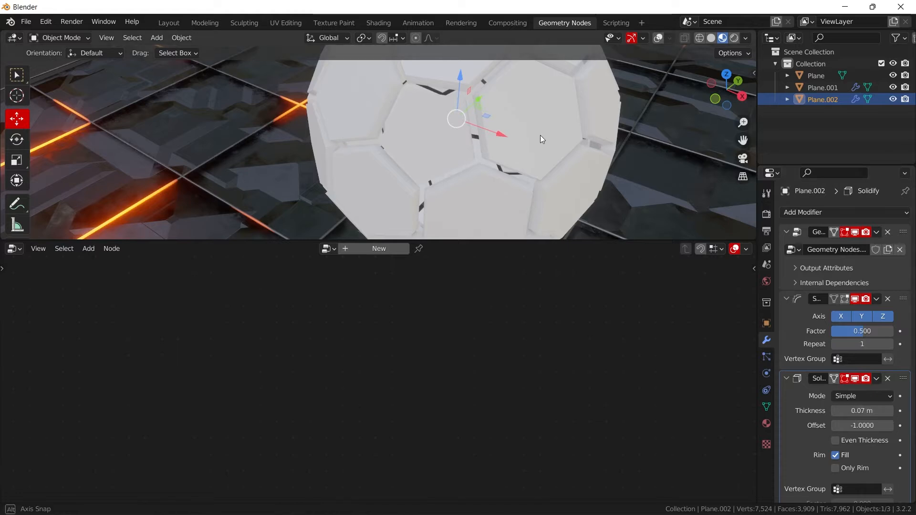
middle_drag(540, 136, 620, 111)
- Add a Bevel modifier to the sphere and set its Amount to 0.02 m
click(809, 212)
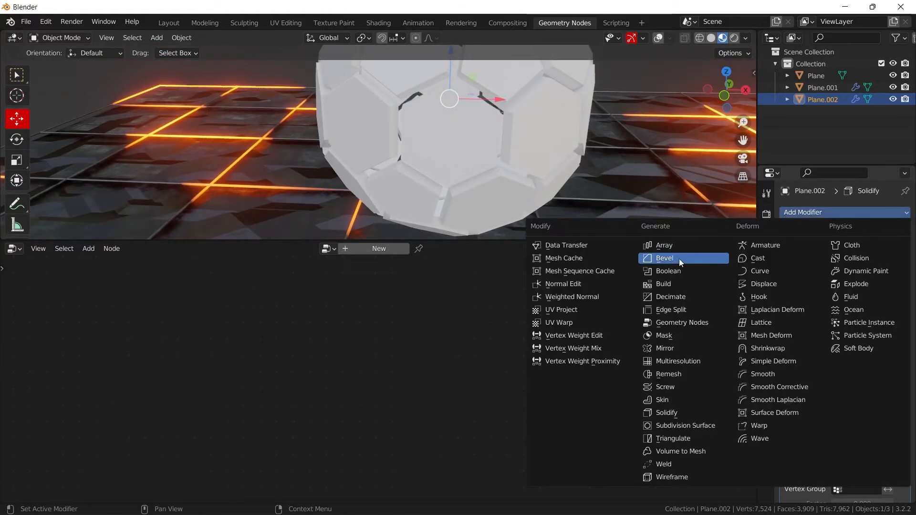
click(699, 259)
scroll(828, 331, down, 10)
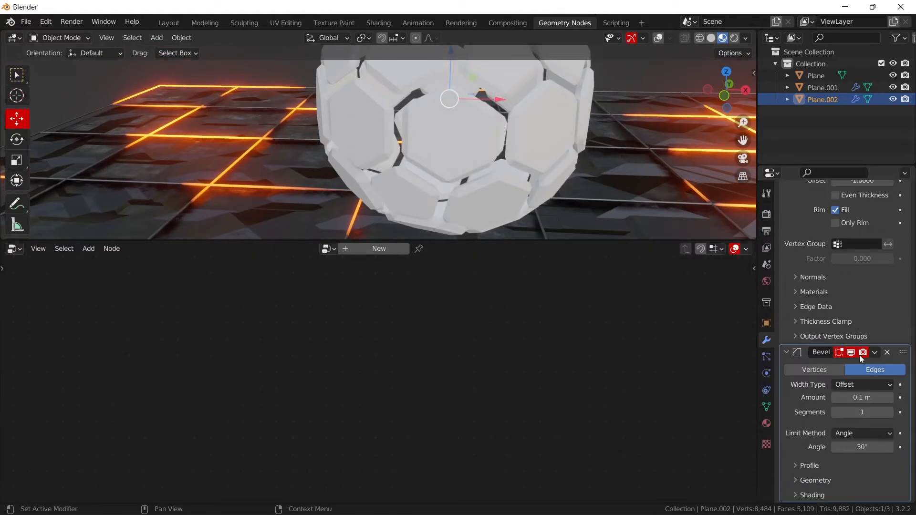
drag(862, 394, 866, 395)
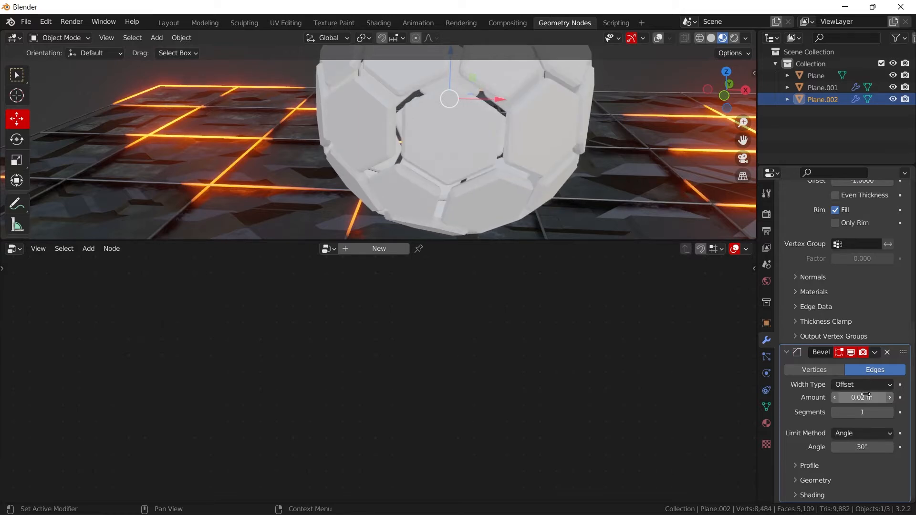
scroll(510, 144, up, 3)
middle_drag(510, 144, 489, 171)
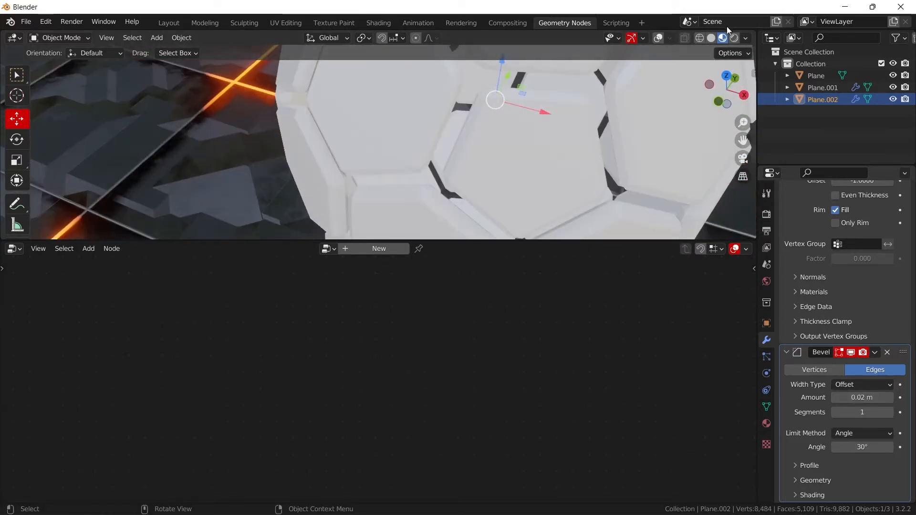
- Display the viewport in Solid shading and set the Bevel modifier's Amount to 0.005 m with 4 Segments
click(712, 38)
middle_drag(596, 95, 531, 122)
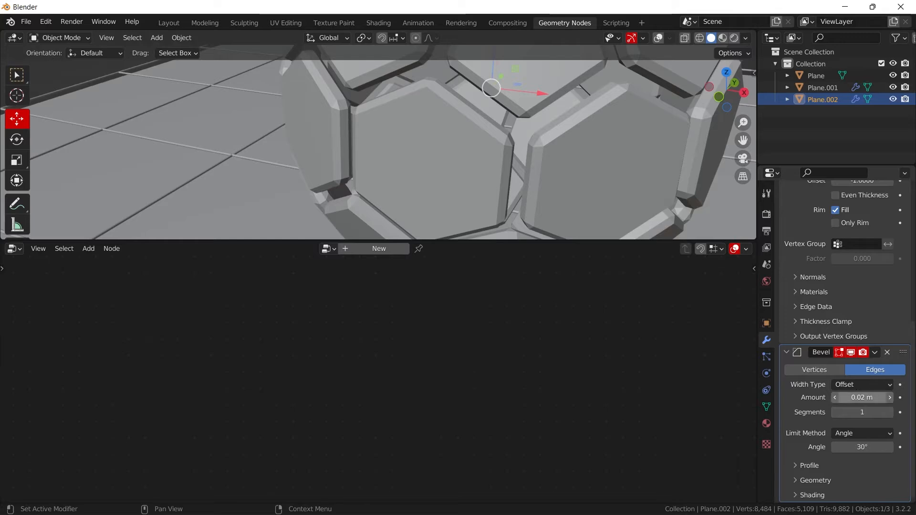
drag(862, 397, 880, 406)
click(891, 412)
click(891, 412)
click(891, 412)
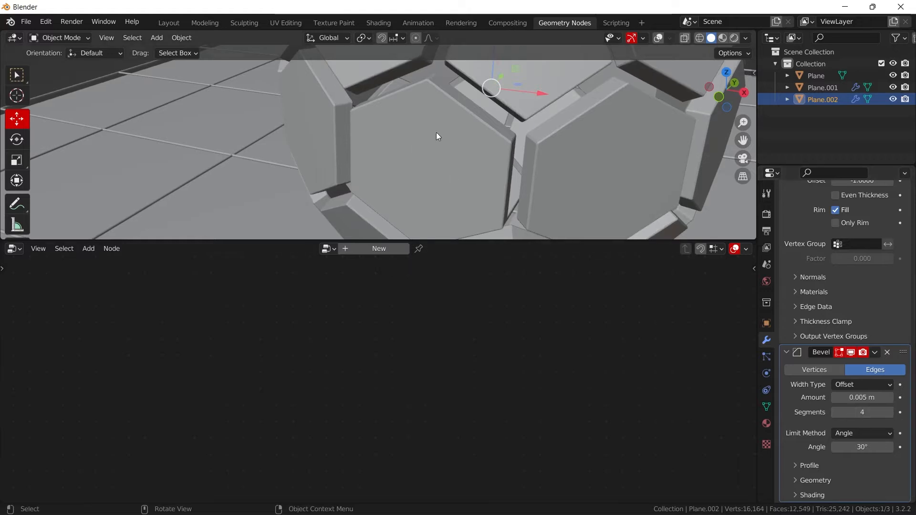
scroll(435, 133, down, 5)
middle_drag(495, 135, 408, 139)
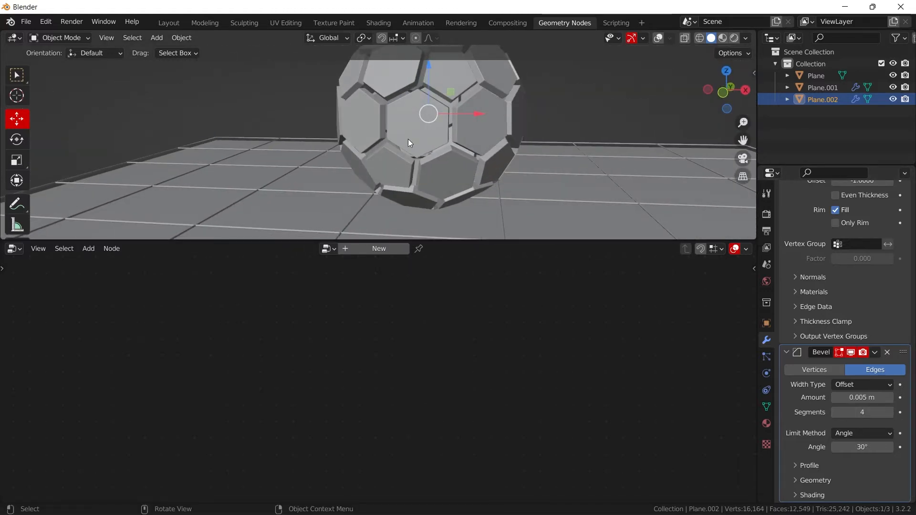
- Show the viewport overlays and duplicate the hexagon-panelled sphere in place
middle_drag(539, 101, 515, 100)
scroll(891, 214, up, 10)
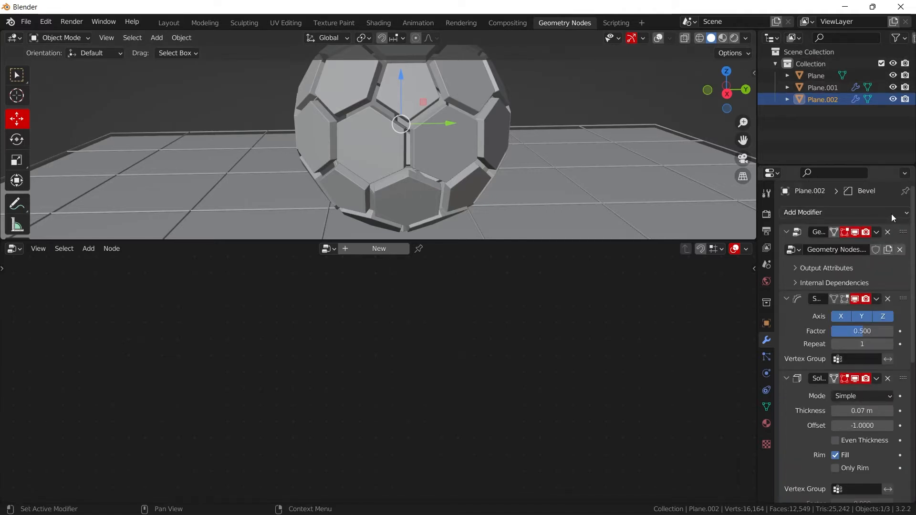
click(904, 242)
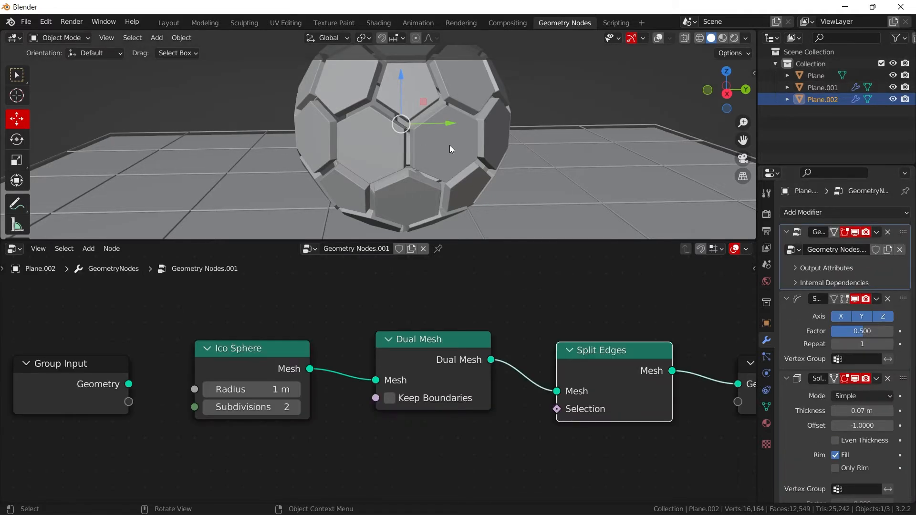
click(658, 38)
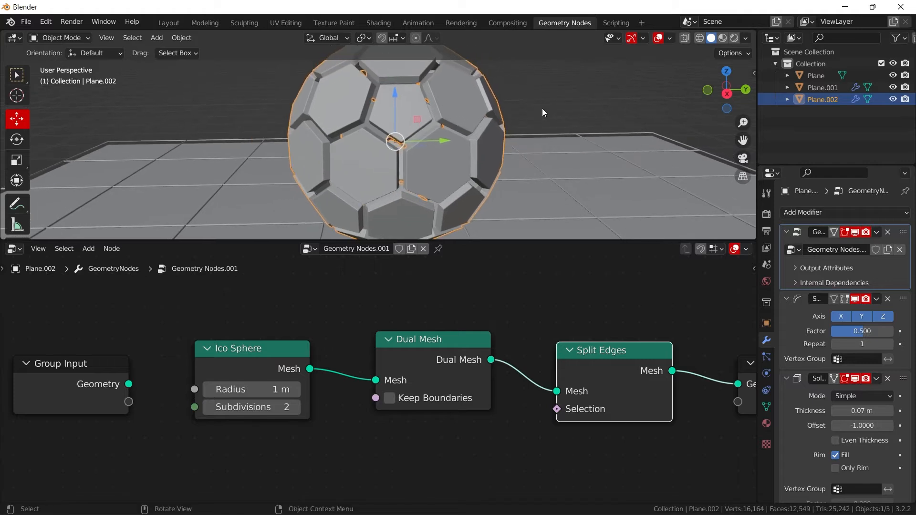
key(shift+d)
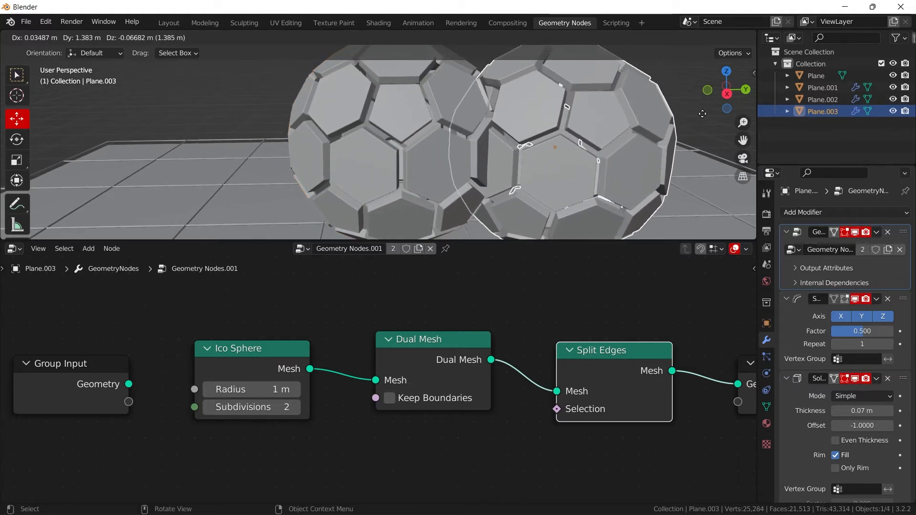
right_click(703, 117)
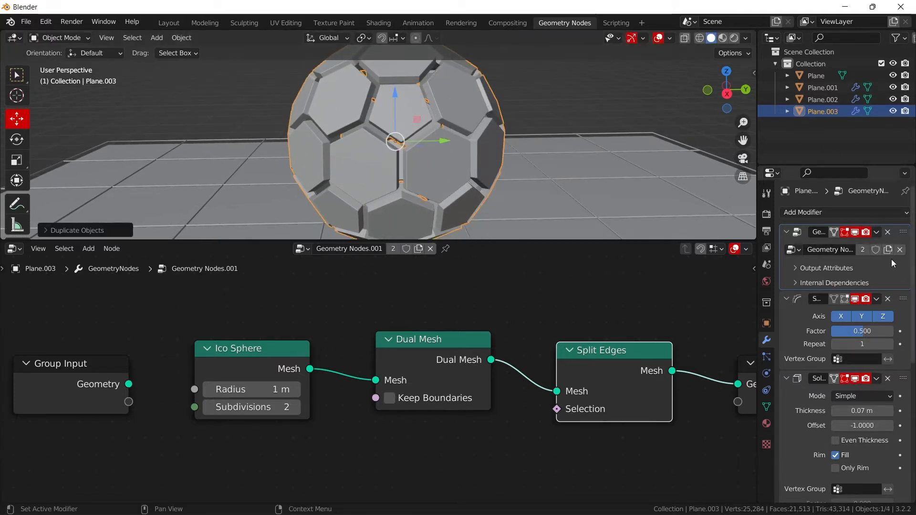
- Remove the Smooth and Solidify modifiers from the duplicate sphere and make its geometry node group a single-user copy
scroll(891, 259, down, 5)
scroll(894, 255, up, 3)
click(889, 242)
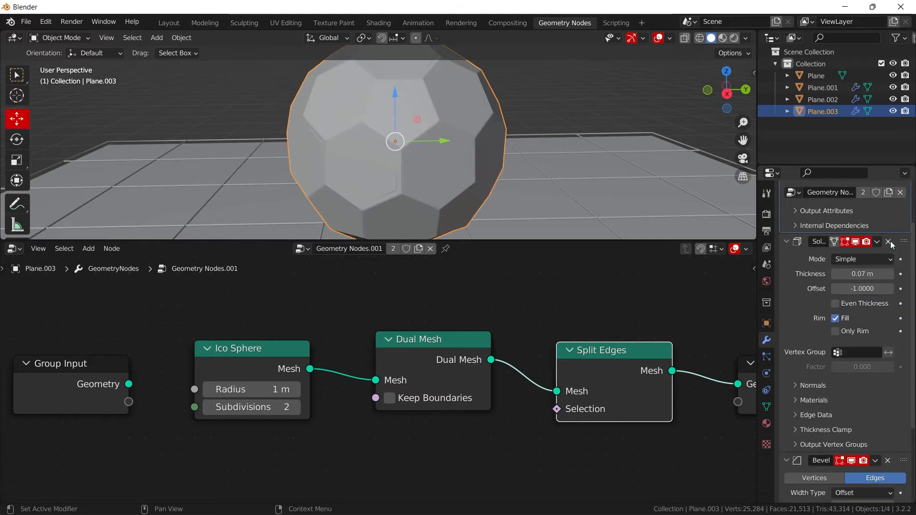
click(889, 242)
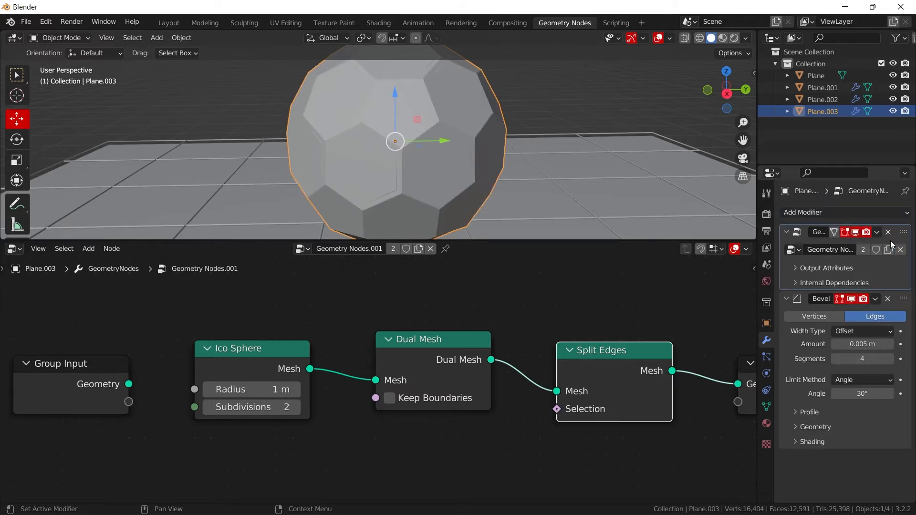
click(392, 249)
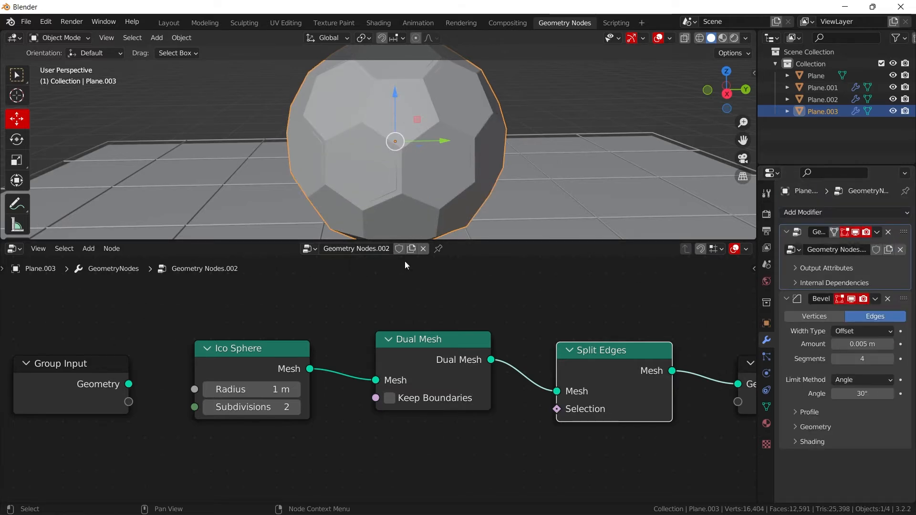
middle_drag(413, 159, 484, 163)
scroll(459, 152, up, 4)
scroll(479, 161, down, 3)
key(shift+d)
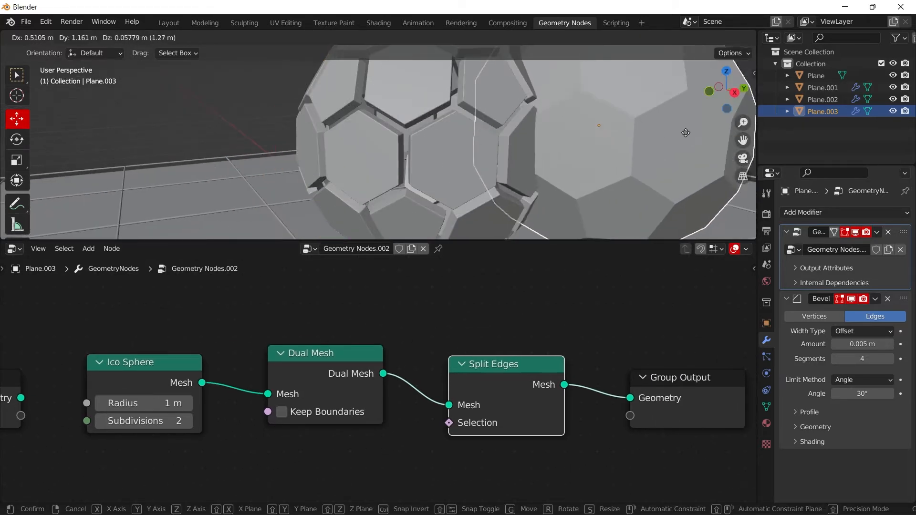
key(Escape)
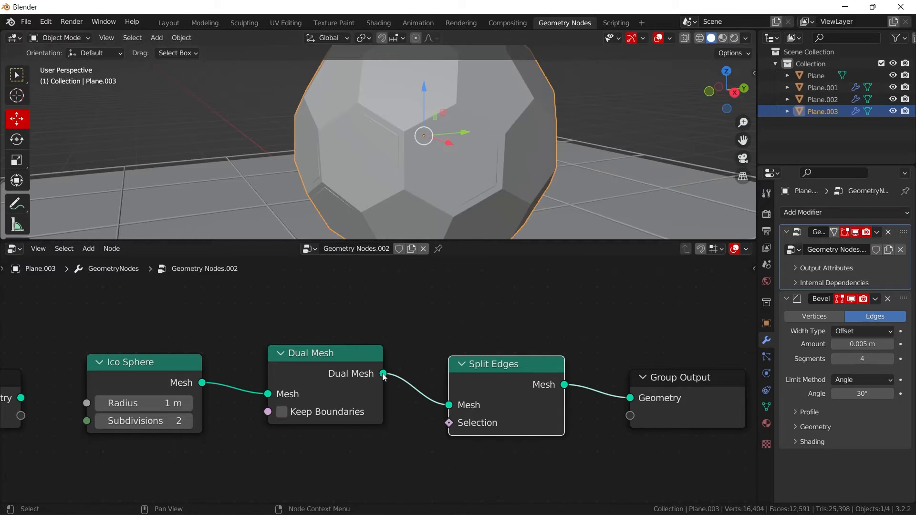
- Replace the duplicate's Split Edges node with a Mesh to Curve node between Dual Mesh and Group Output
drag(383, 374, 629, 398)
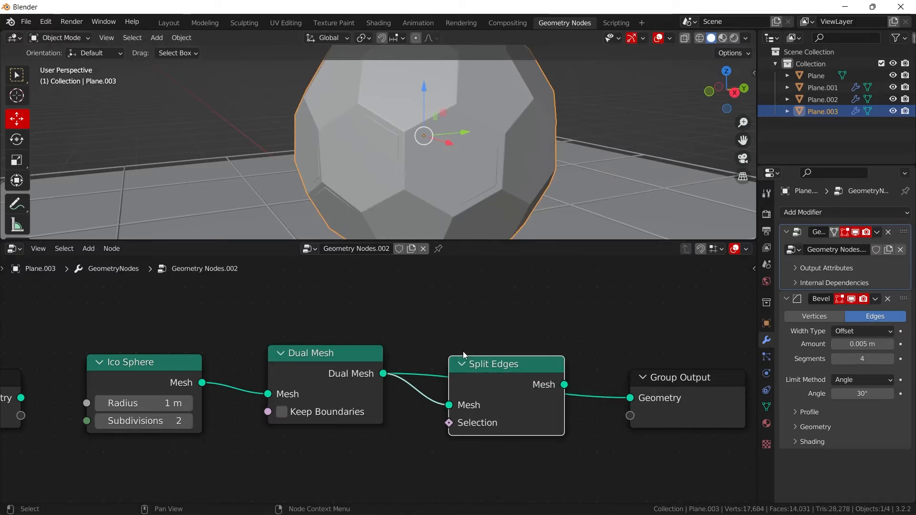
key(Delete)
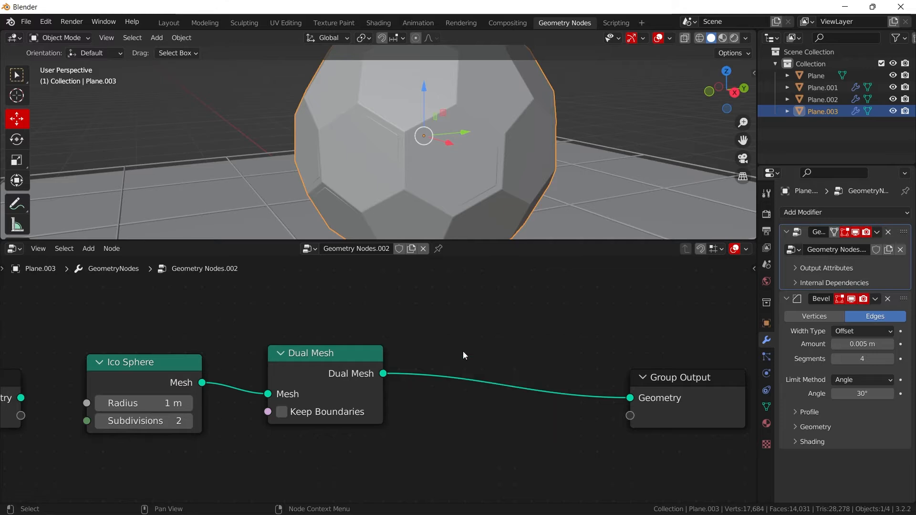
key(shift+a)
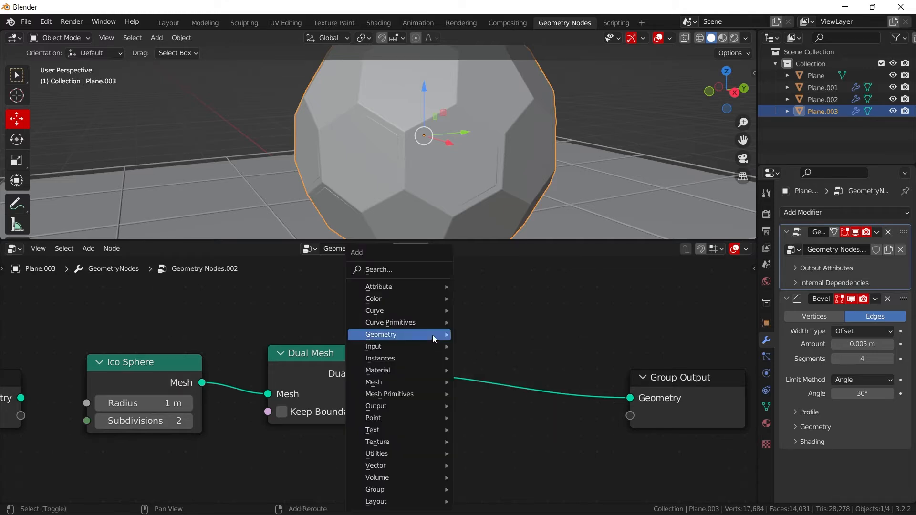
click(397, 274)
text(mesh to c)
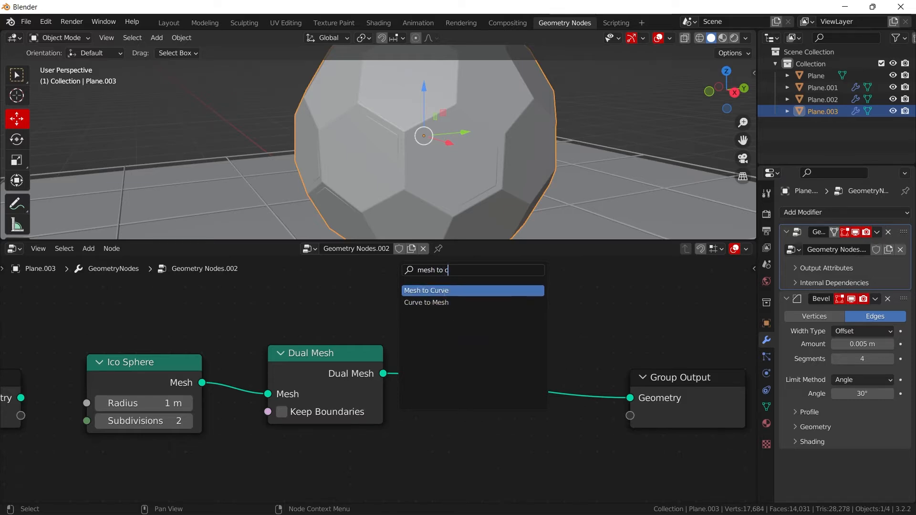
click(426, 291)
click(583, 303)
- Insert a Curve to Mesh node between Mesh to Curve and Group Output
key(shift+a)
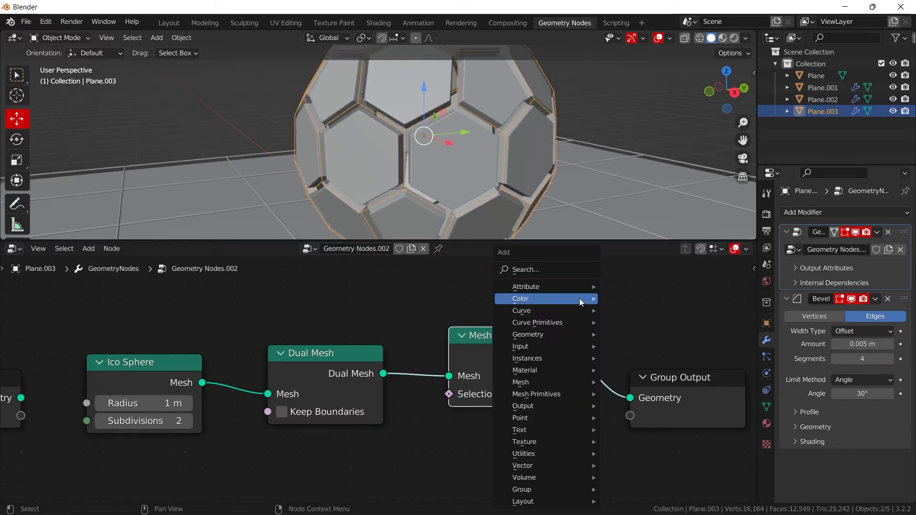
click(570, 270)
text(curve)
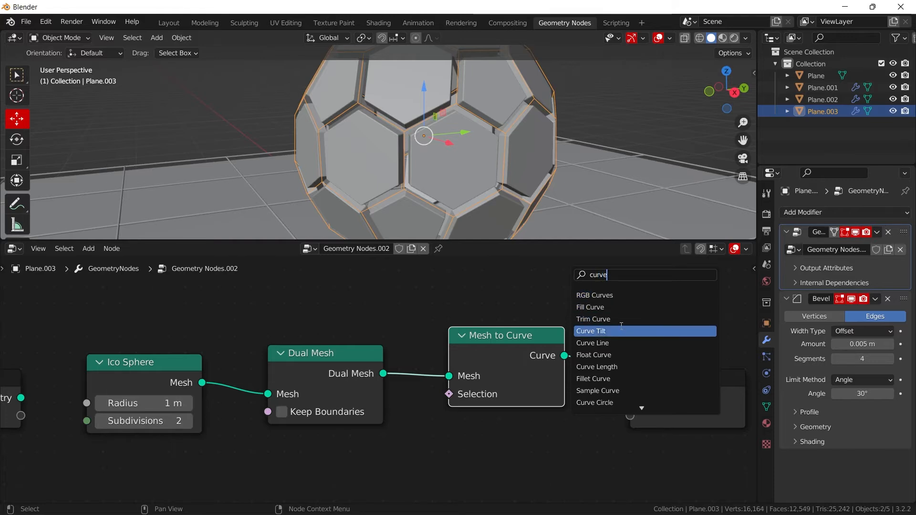
text( to)
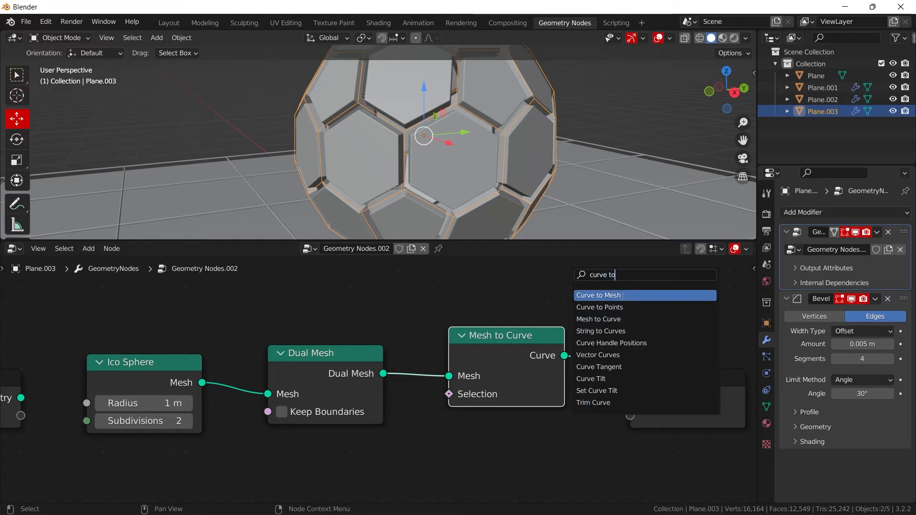
click(622, 295)
click(626, 351)
- Add a Curve Circle node with a Radius of 0.01 m and connect it to Curve to Mesh's Profile Curve
key(shift+a)
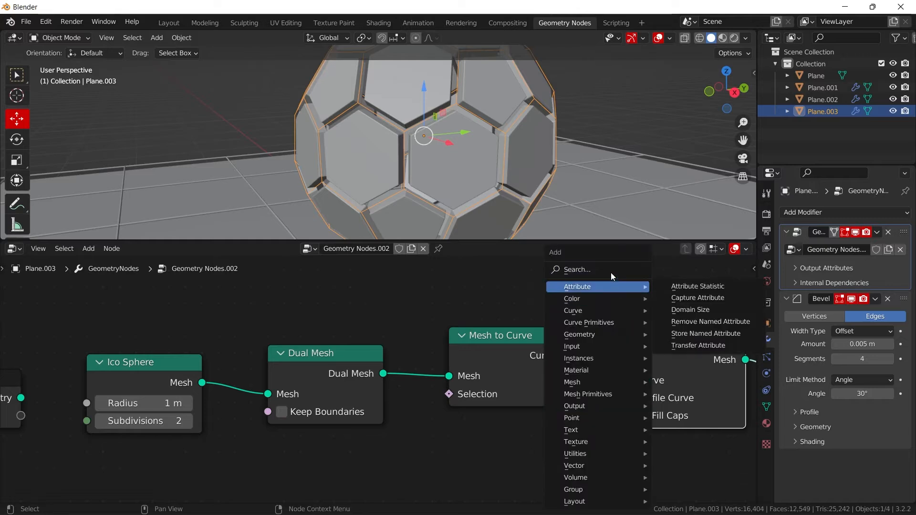
click(611, 271)
text(circ)
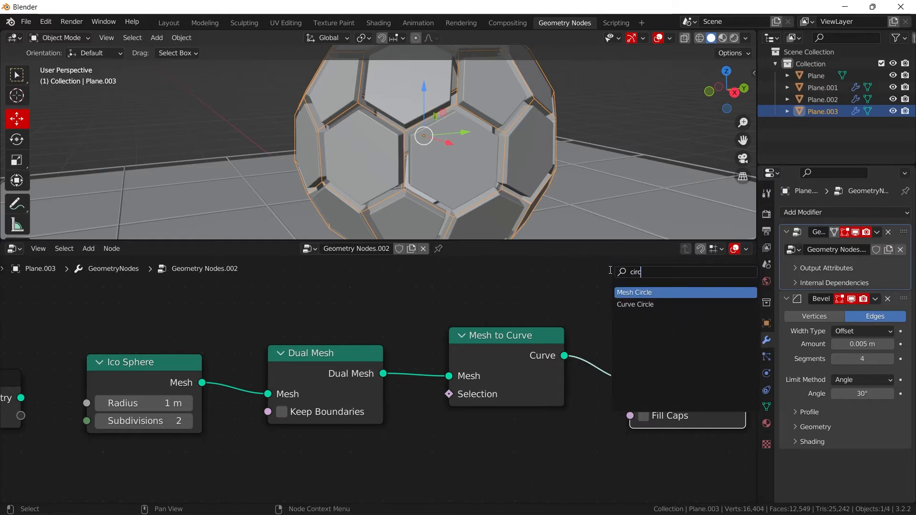
click(635, 305)
click(569, 459)
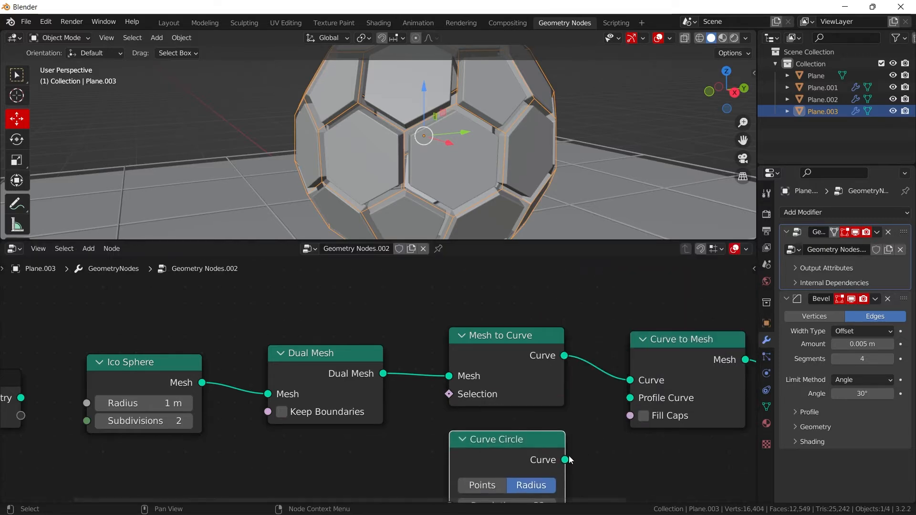
drag(569, 460, 629, 398)
middle_drag(492, 478, 501, 386)
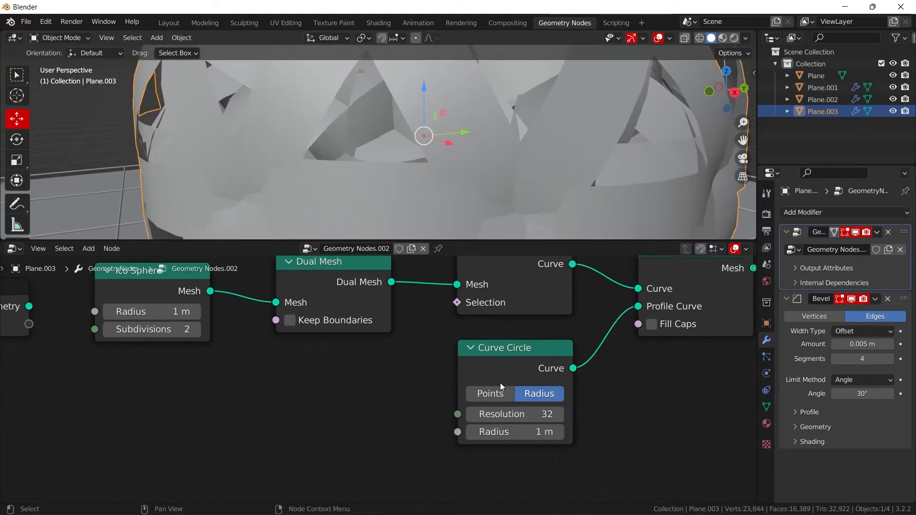
drag(507, 432, 455, 432)
- Deselect the objects and examine how the wire frame sits in the gaps between the sphere's panels
scroll(644, 109, up, 1)
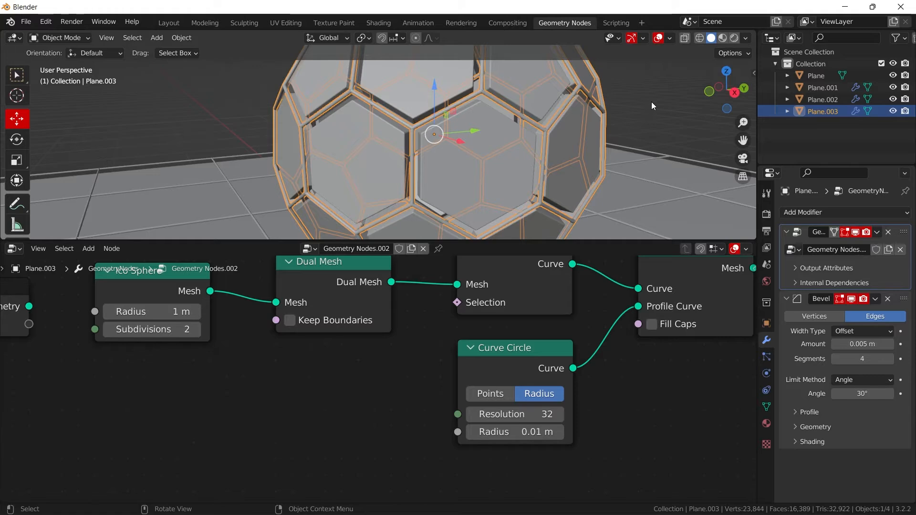
click(651, 102)
scroll(566, 119, up, 6)
middle_drag(565, 123, 579, 137)
scroll(579, 136, down, 6)
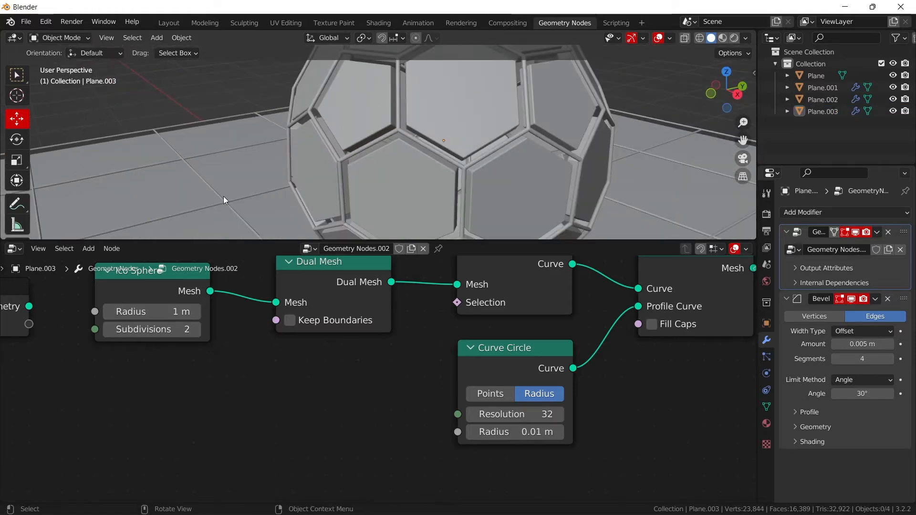
scroll(490, 165, down, 5)
middle_drag(505, 161, 461, 169)
scroll(451, 168, up, 6)
- Insert a Set Material node between Curve to Mesh and Group Output for the wire sphere
middle_drag(653, 365, 586, 355)
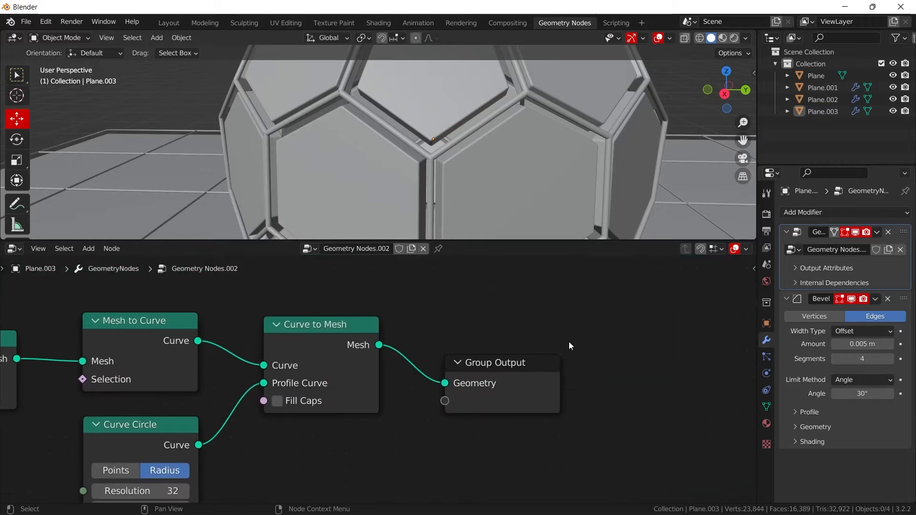
key(shift+a)
click(525, 267)
text(se)
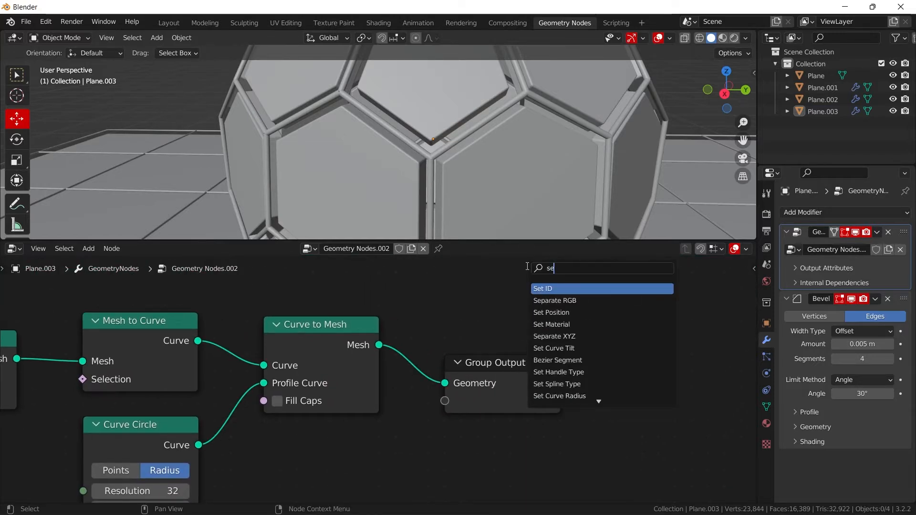
text(t m)
key(Return)
click(503, 343)
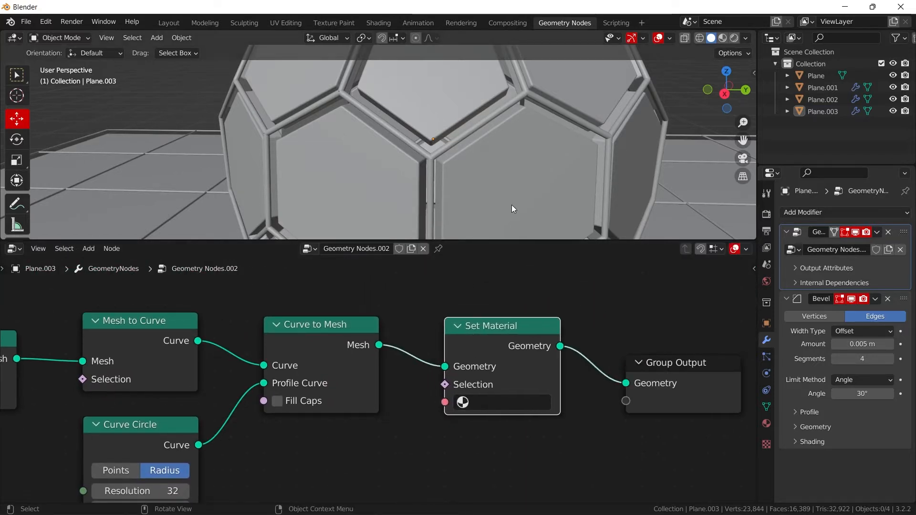
- Select the panelled sphere and insert a Set Material node between its Split Edges and Group Output nodes
click(519, 200)
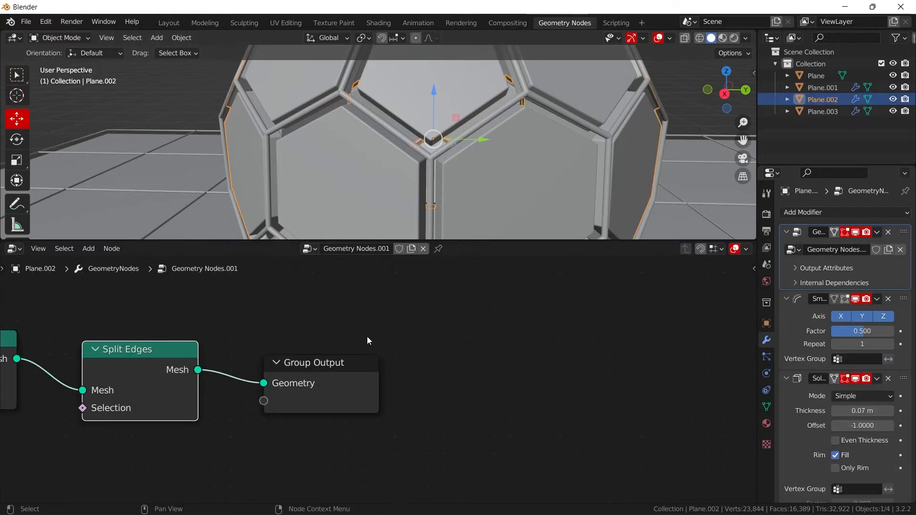
middle_drag(368, 336, 513, 326)
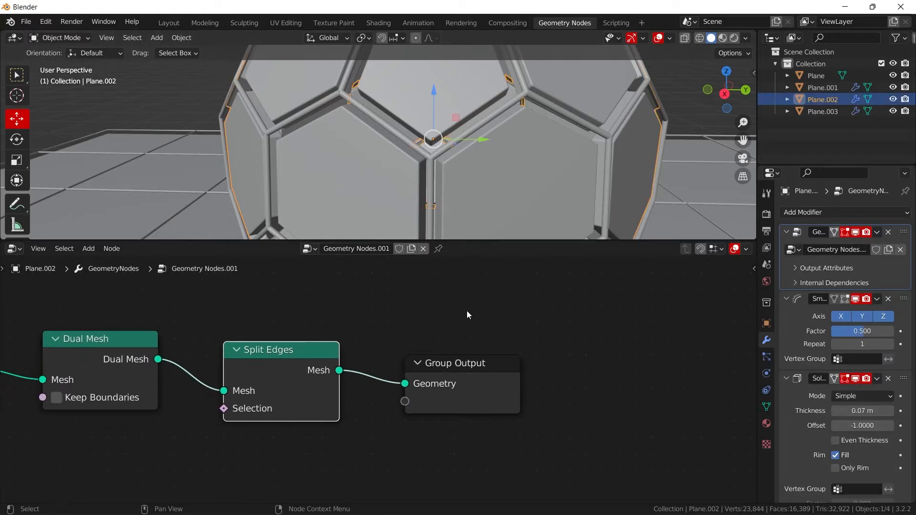
key(shift+a)
click(424, 266)
text(set ma)
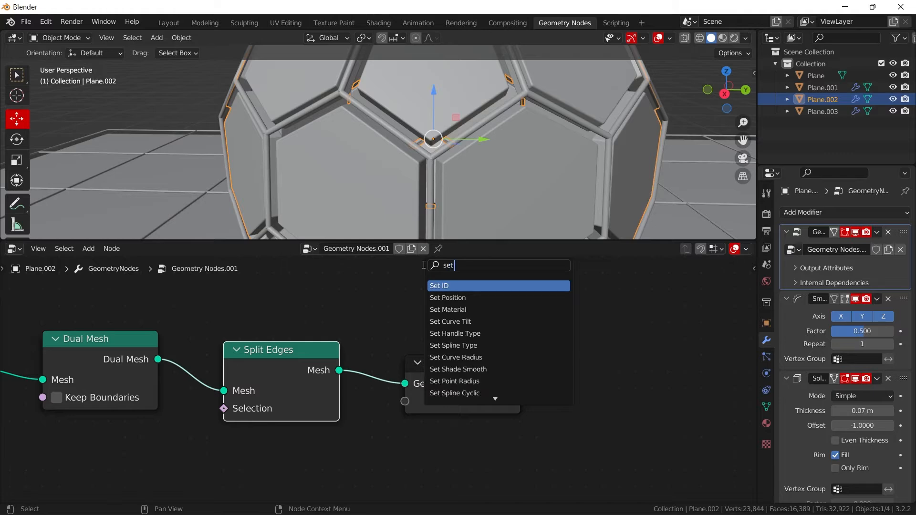
key(Return)
click(424, 338)
scroll(402, 115, down, 4)
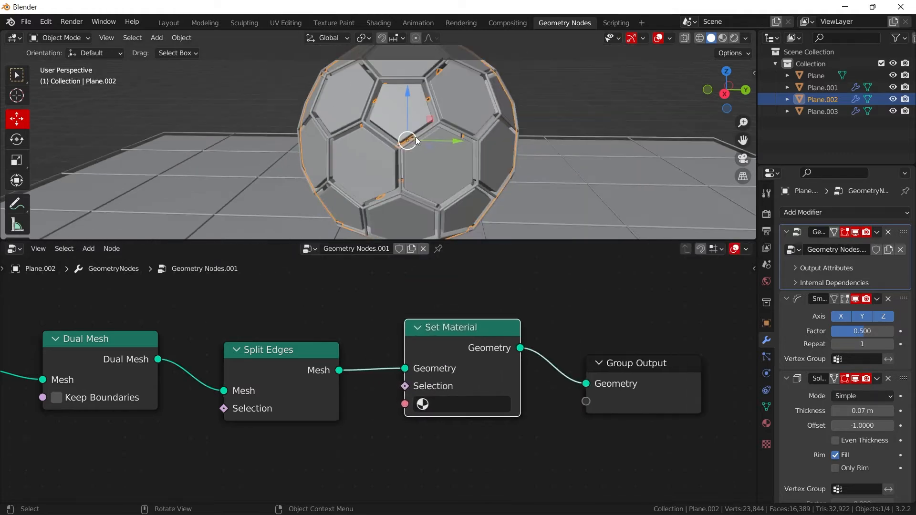
click(581, 106)
mouse_move(446, 149)
middle_down()
mouse_move(607, 151)
mouse_move(603, 224)
mouse_move(545, 146)
mouse_move(431, 147)
middle_up()
scroll(431, 147, up, 4)
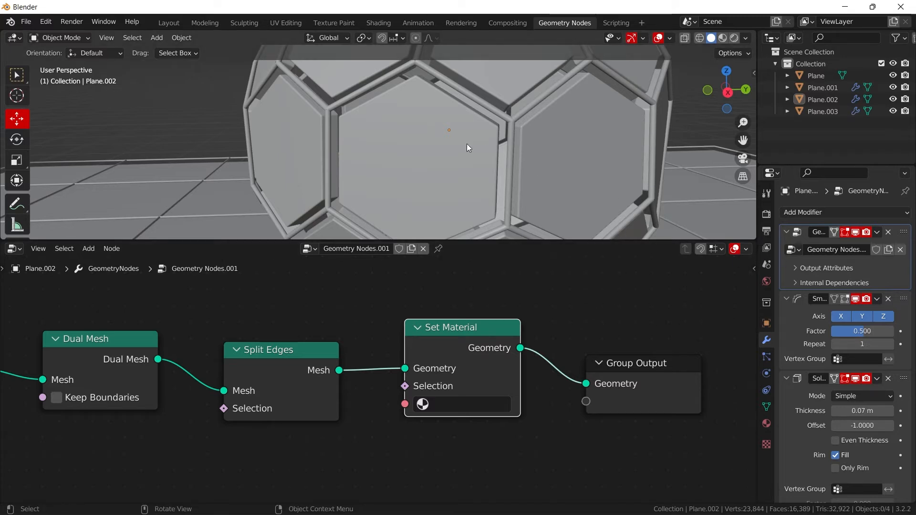
scroll(416, 182, down, 5)
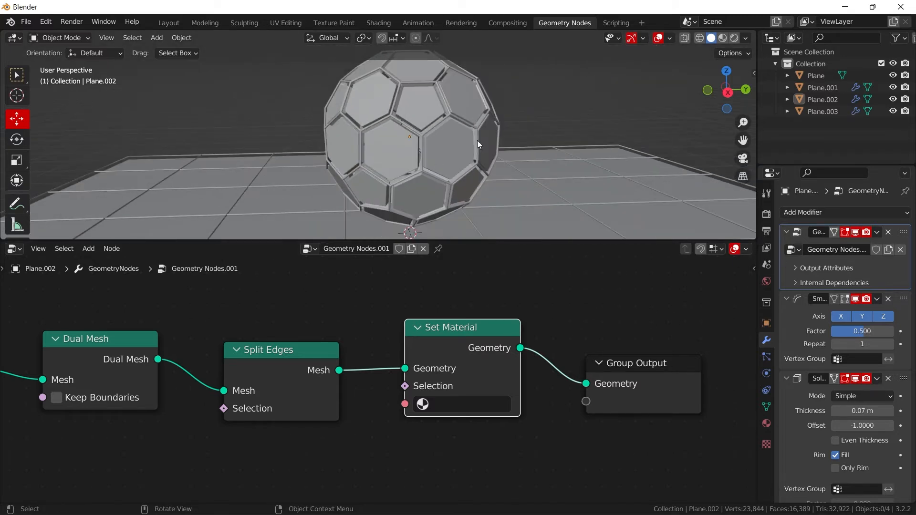
- Select the panelled sphere, create a new material for it and name the material hex
click(392, 150)
click(766, 423)
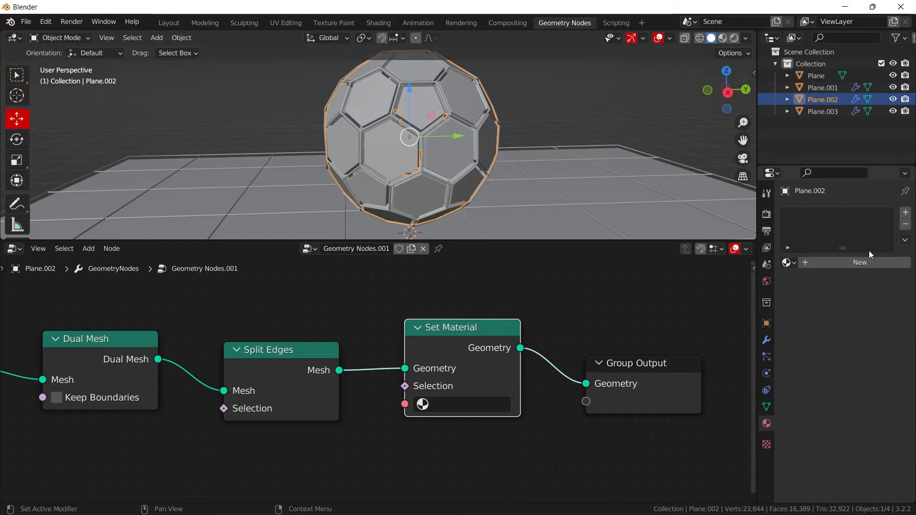
click(906, 212)
click(840, 263)
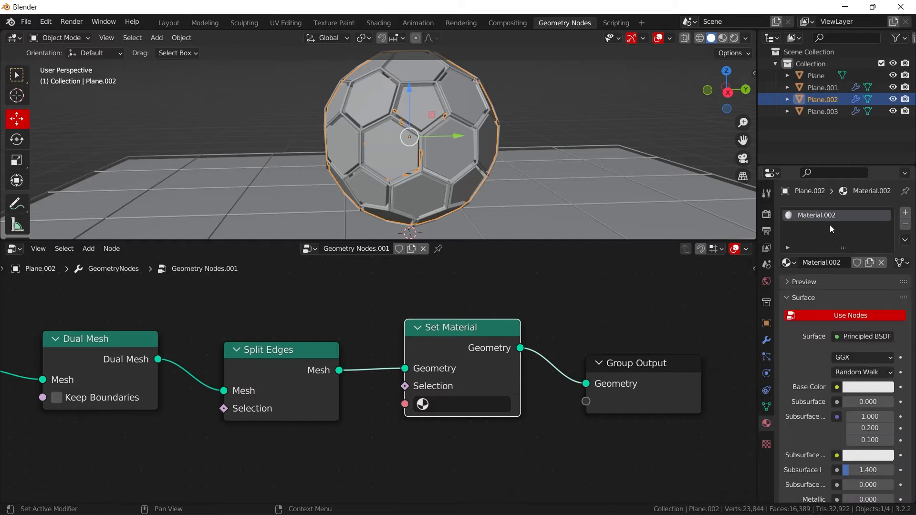
text(hex)
key(Return)
scroll(560, 143, up, 5)
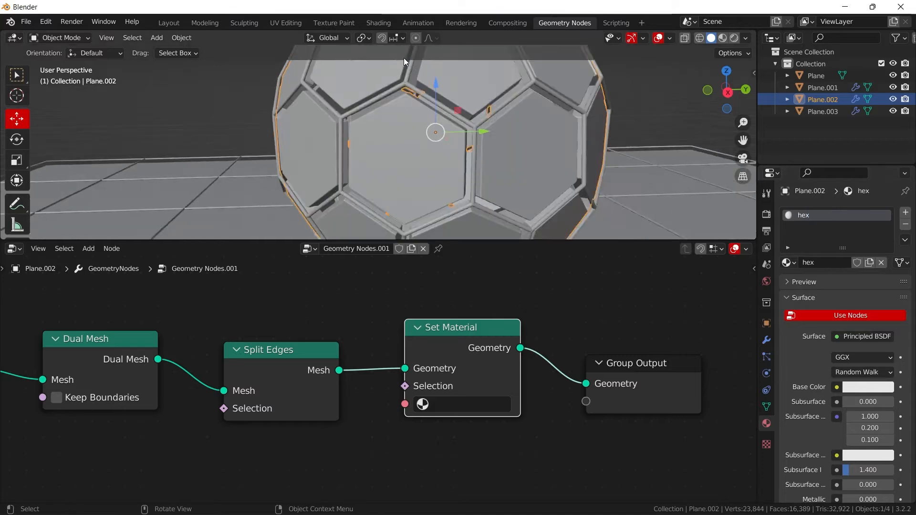
- Select the wire sphere, create a new material for it and name the material wire g 2
click(576, 114)
scroll(576, 112, down, 5)
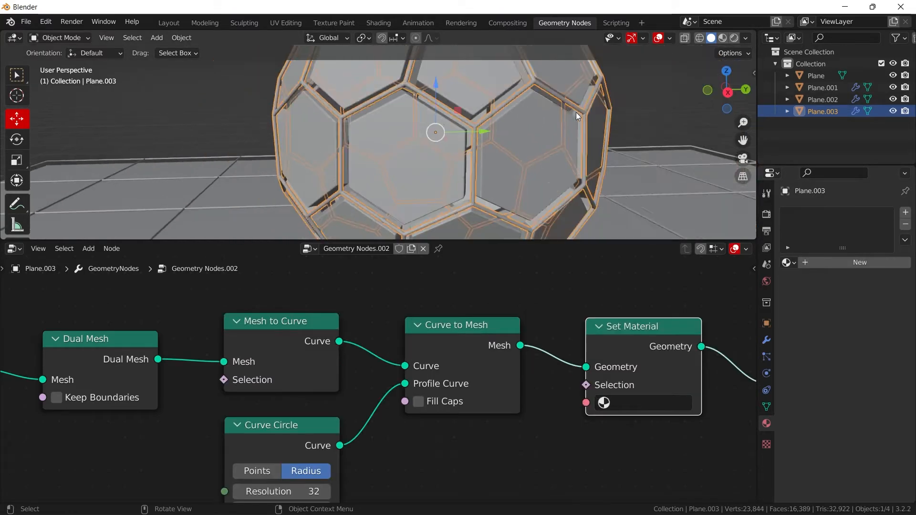
click(905, 212)
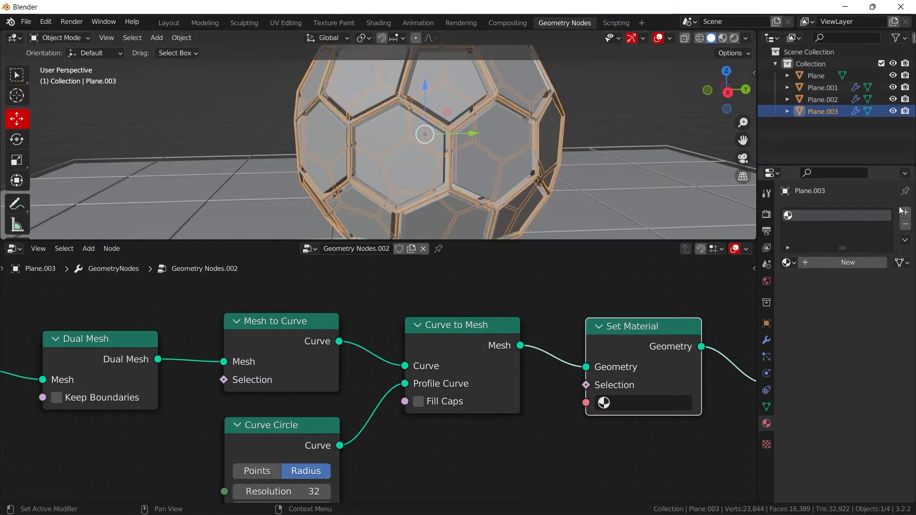
click(856, 263)
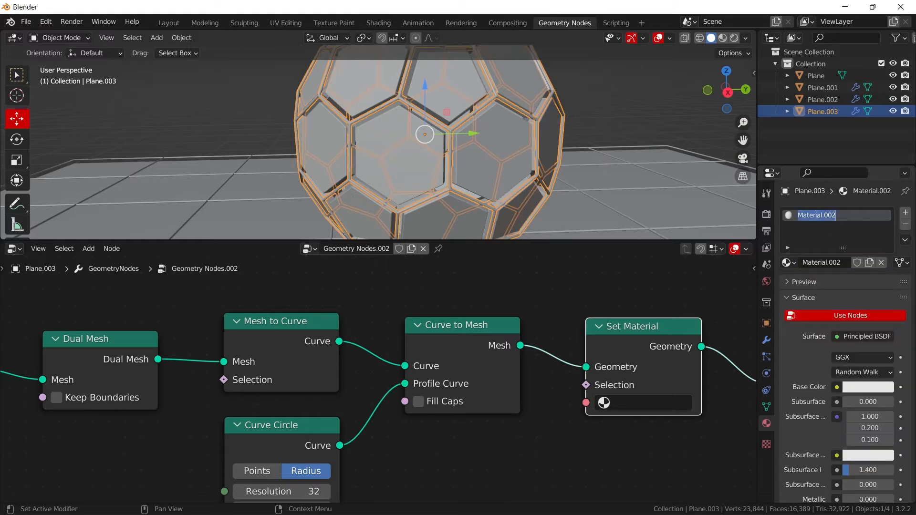
text(wire)
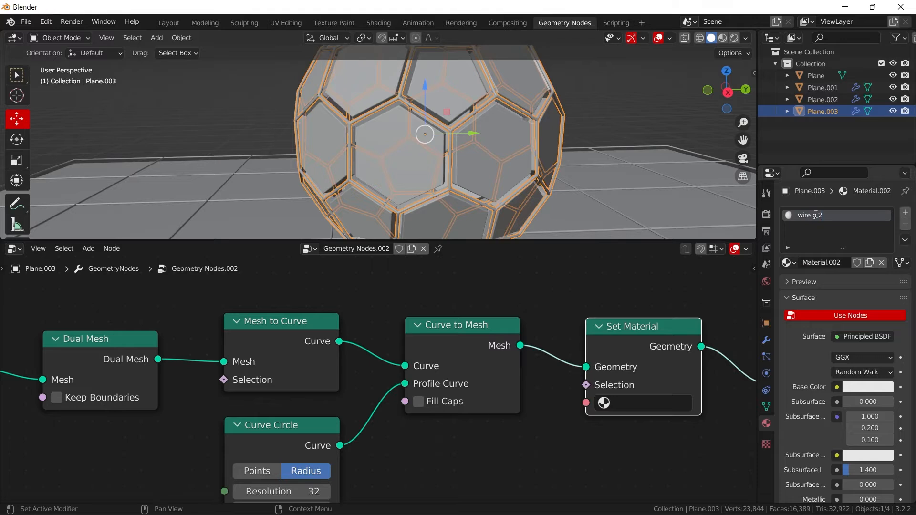
text( 2)
key(Return)
- Assign wire g 2 in the wire sphere's Set Material node and hex in the panelled sphere's Set Material node
click(602, 403)
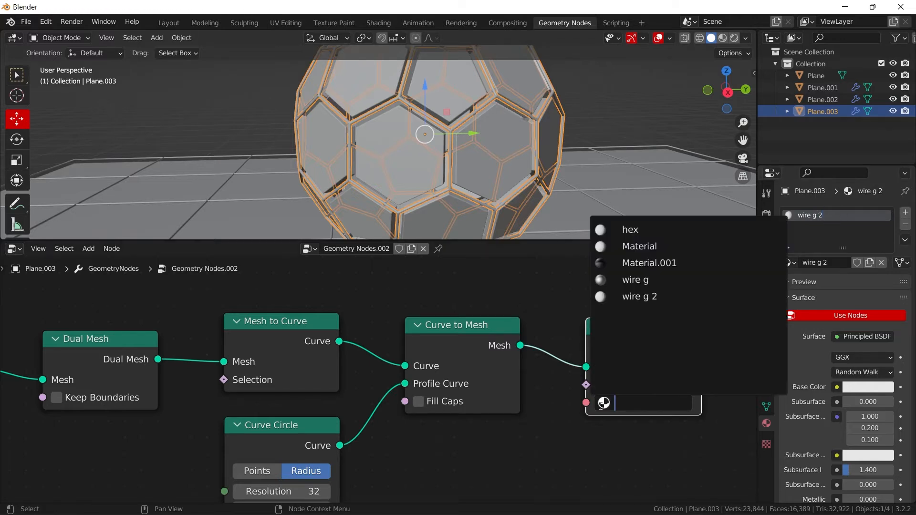
click(650, 296)
click(514, 167)
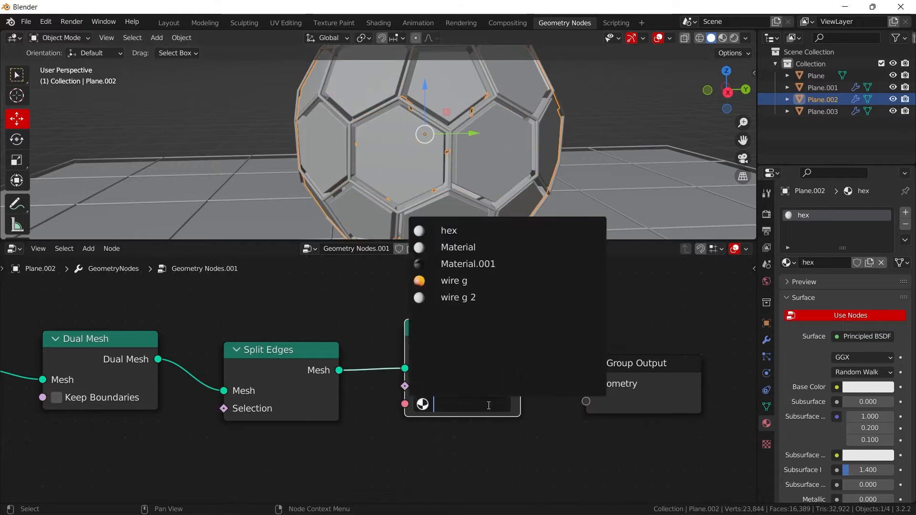
click(472, 404)
click(468, 230)
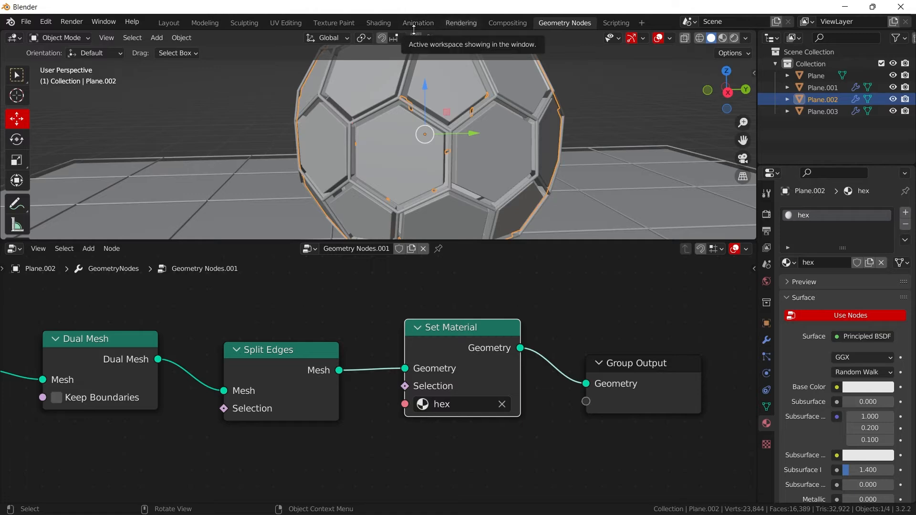
- Switch to the Shading workspace and copy the floor panels' material nodes that feed the Material Output
click(378, 23)
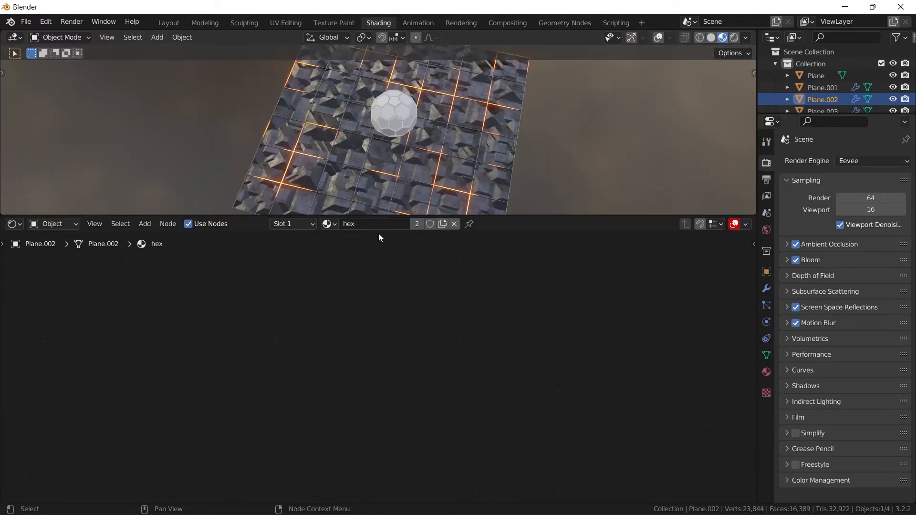
middle_drag(406, 166, 413, 110)
scroll(414, 109, up, 5)
shift+middle_drag(445, 84, 468, 183)
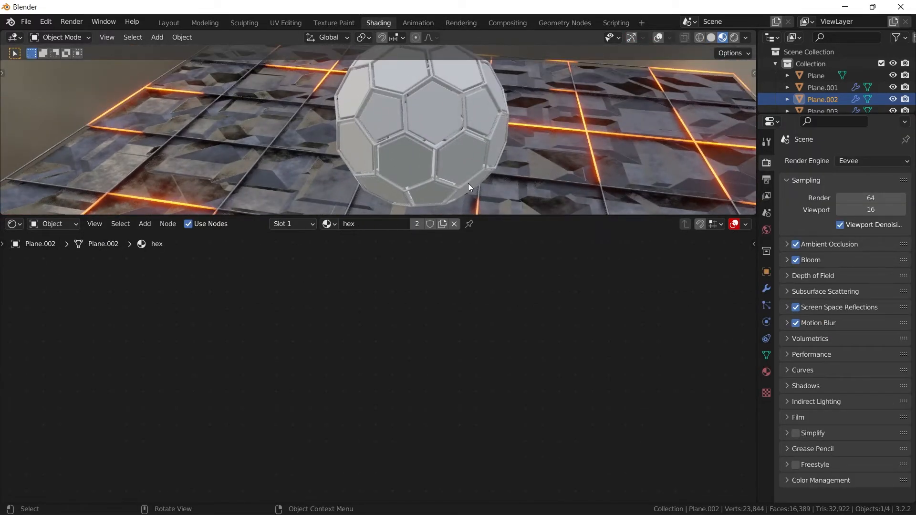
click(302, 185)
scroll(460, 351, down, 6)
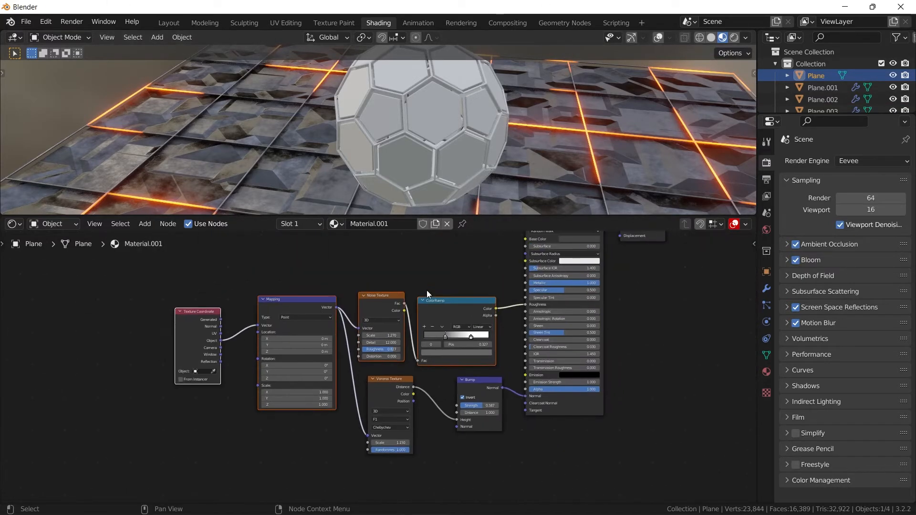
middle_drag(427, 290, 355, 360)
drag(61, 302, 496, 382)
right_click(379, 304)
click(379, 304)
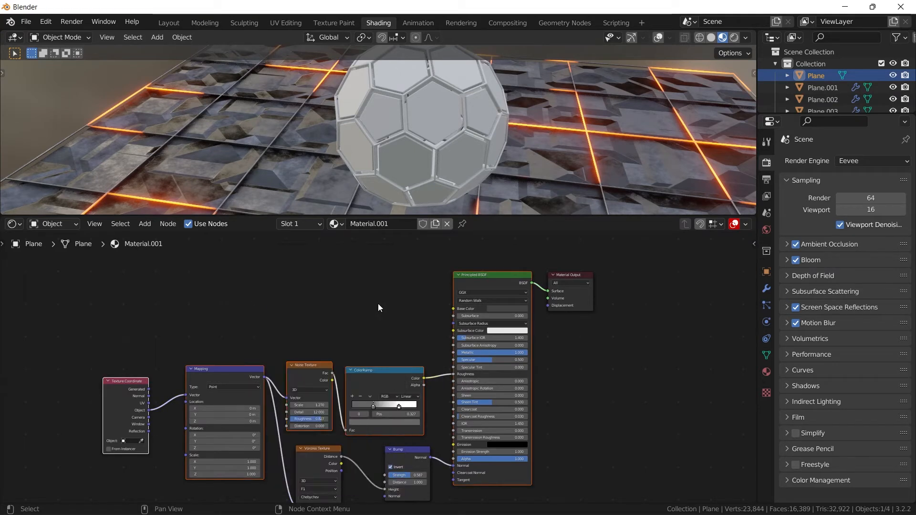
- Replace the Principled BSDF in the panelled sphere's hex material with the copied nodes and connect the BSDF to Surface
click(405, 162)
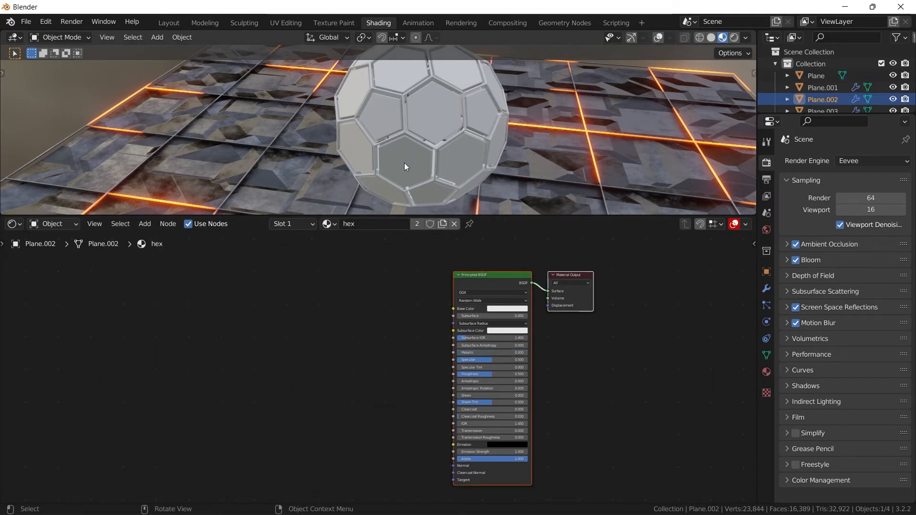
click(482, 275)
key(x)
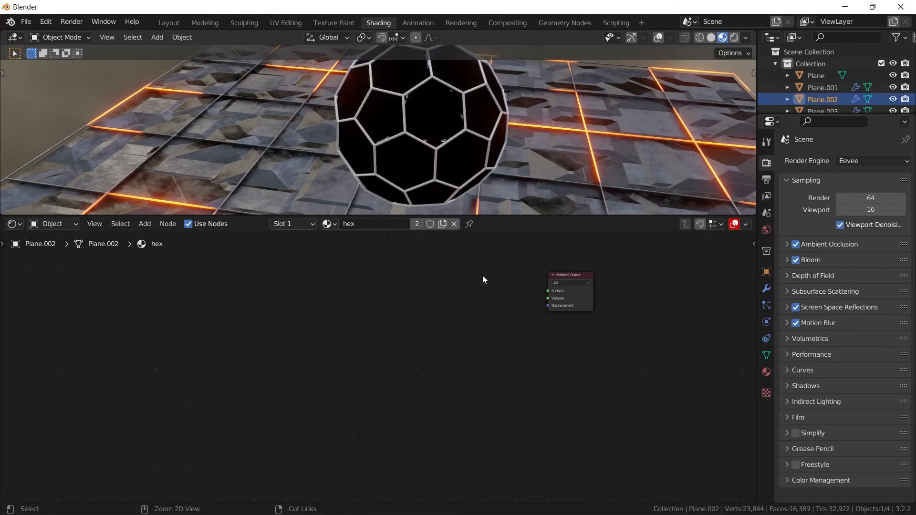
key(ctrl+v)
key(Home)
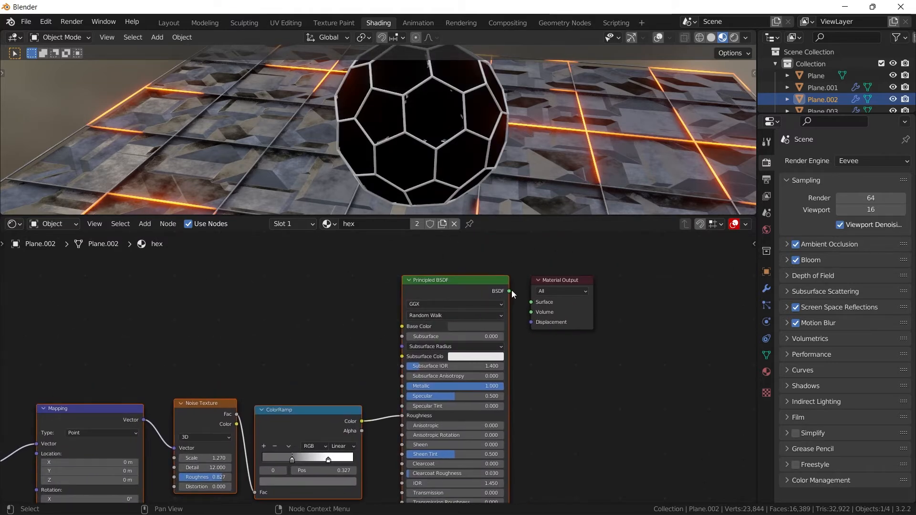
drag(510, 291, 530, 302)
scroll(458, 153, up, 5)
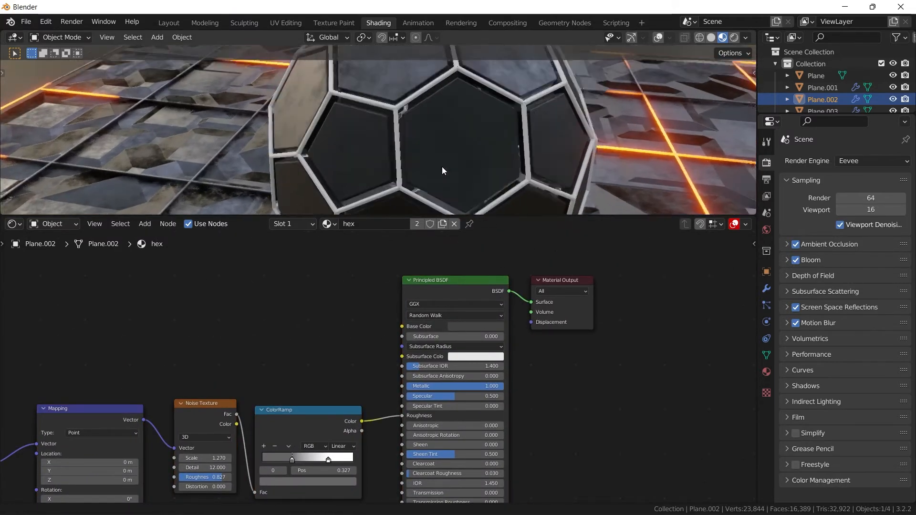
- Lighten the base color of the panelled sphere's hex material to a light grey
click(485, 327)
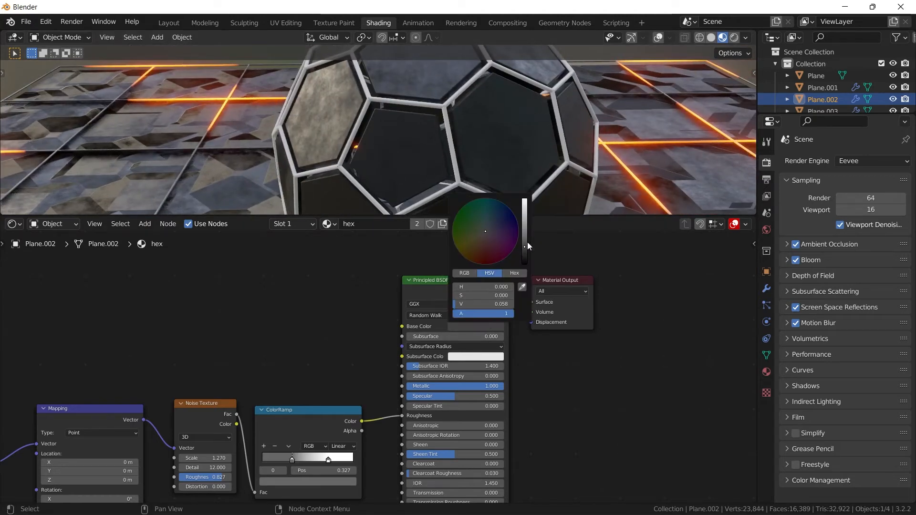
drag(525, 245, 527, 221)
middle_drag(395, 118, 448, 123)
scroll(403, 153, down, 5)
scroll(446, 140, up, 4)
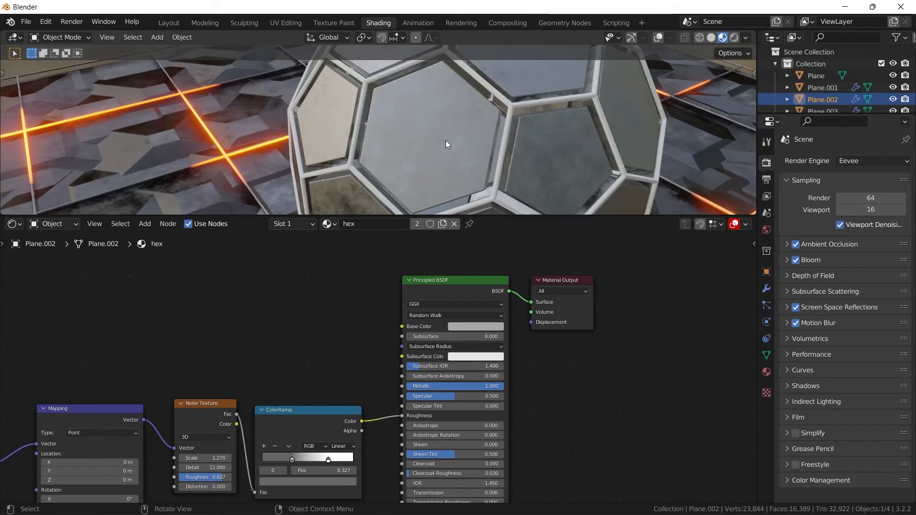
- Set the wire sphere material's Metallic to 1.000 and darken its base color to grey
click(515, 107)
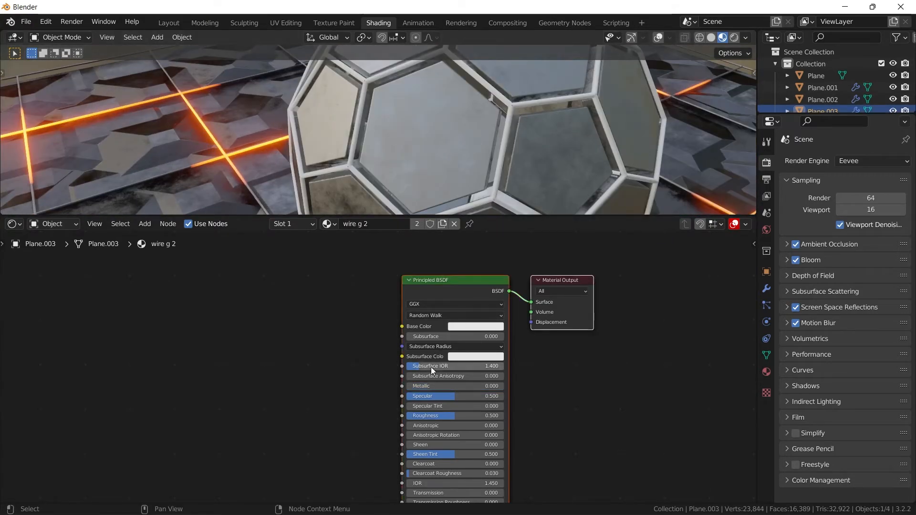
drag(422, 389, 503, 386)
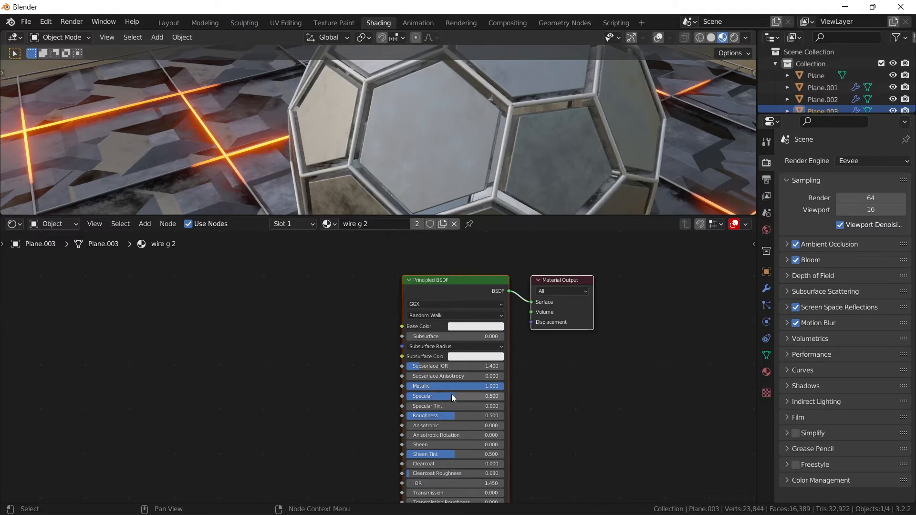
middle_drag(420, 386, 433, 312)
click(488, 252)
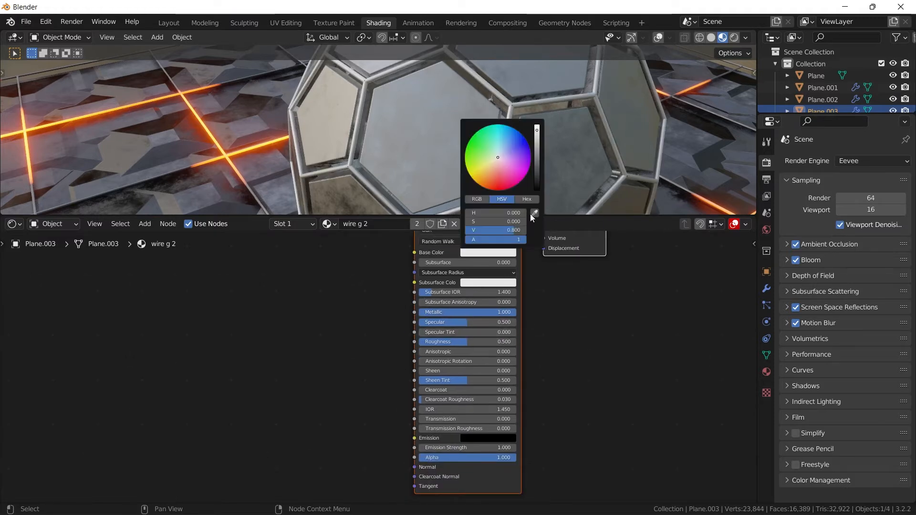
drag(537, 171, 537, 165)
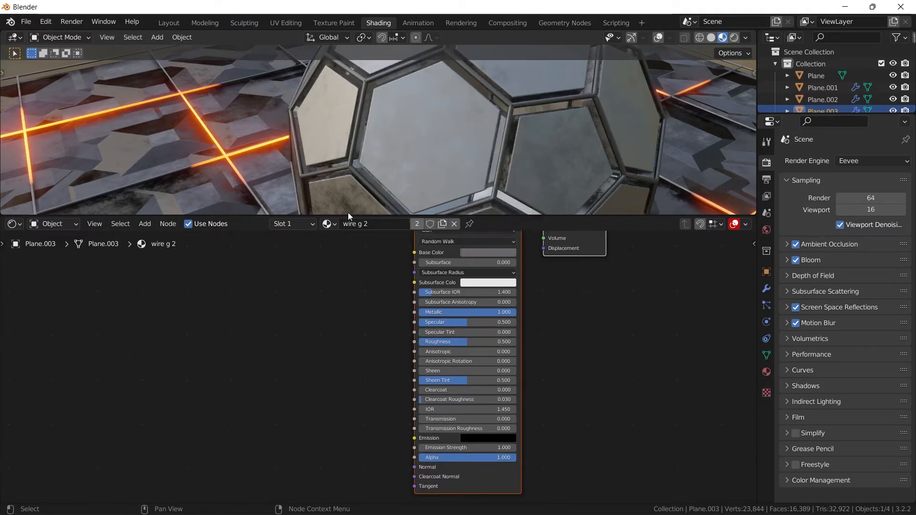
- Copy the Texture Coordinate, Mapping, Noise Texture and orange ColorRamp nodes from the floor grid's wire g material into wire g 2
click(197, 117)
scroll(272, 419, down, 2)
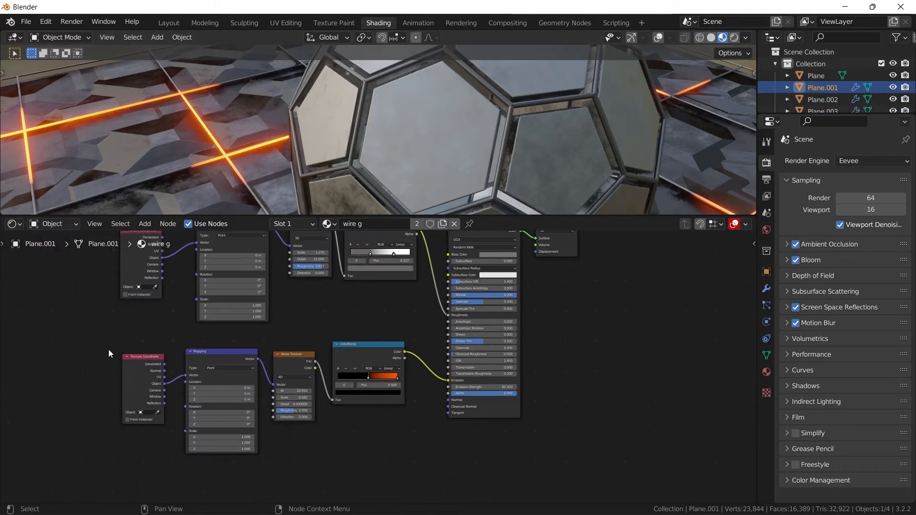
drag(85, 350, 377, 391)
right_click(358, 311)
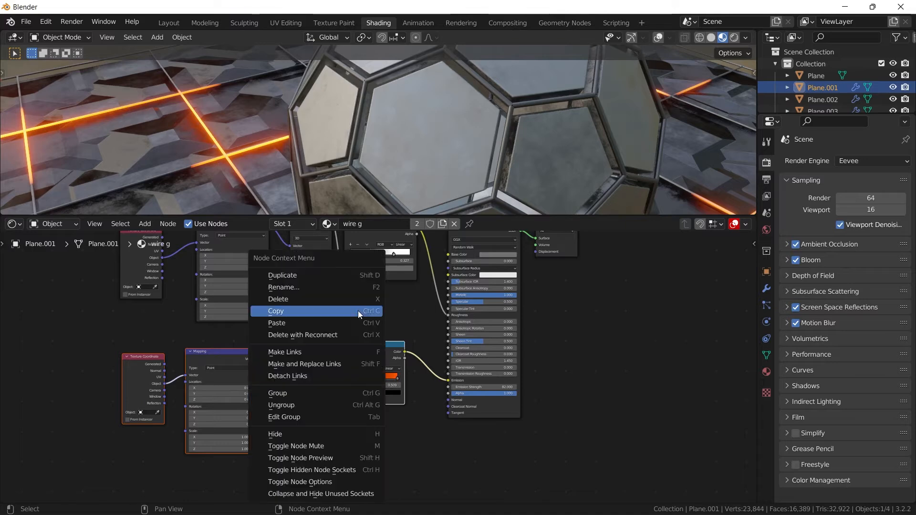
click(502, 144)
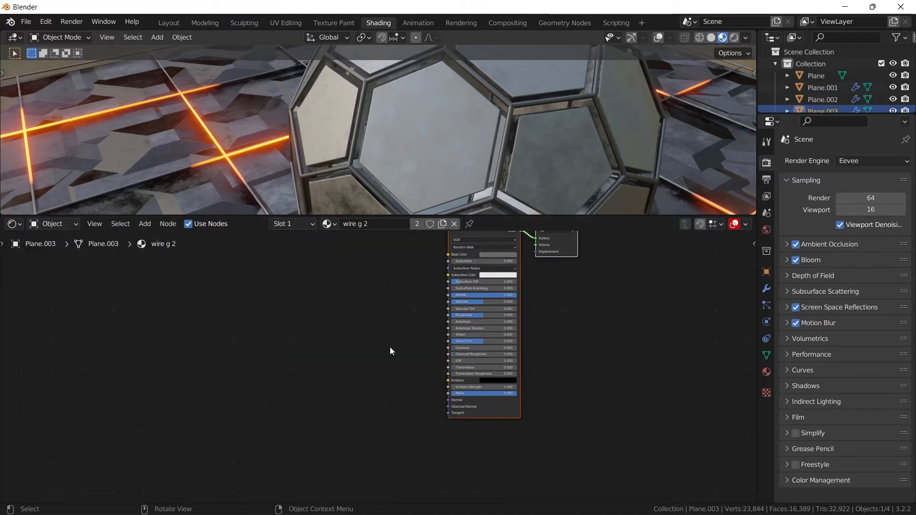
right_click(350, 374)
key(ctrl+v)
- Connect the pasted ColorRamp's Color output to the Emission input of the wire sphere's Principled BSDF
scroll(382, 365, up, 1)
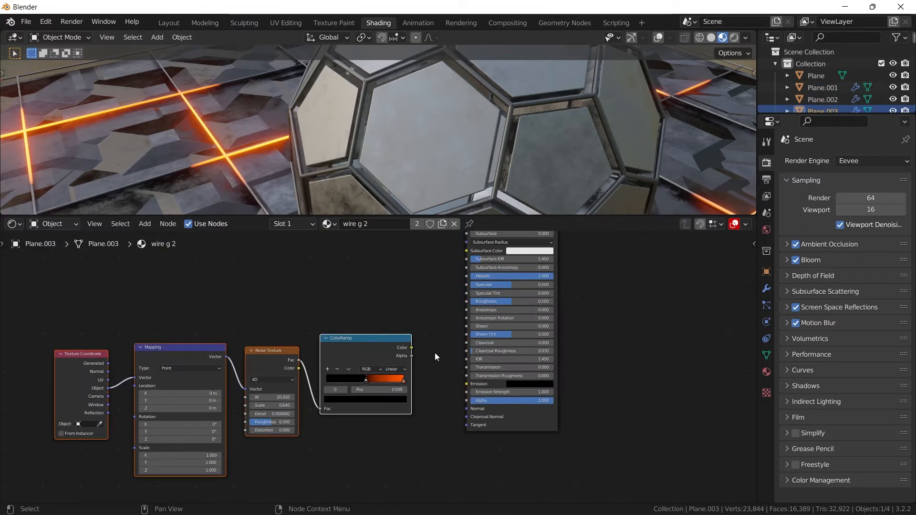
drag(412, 348, 433, 355)
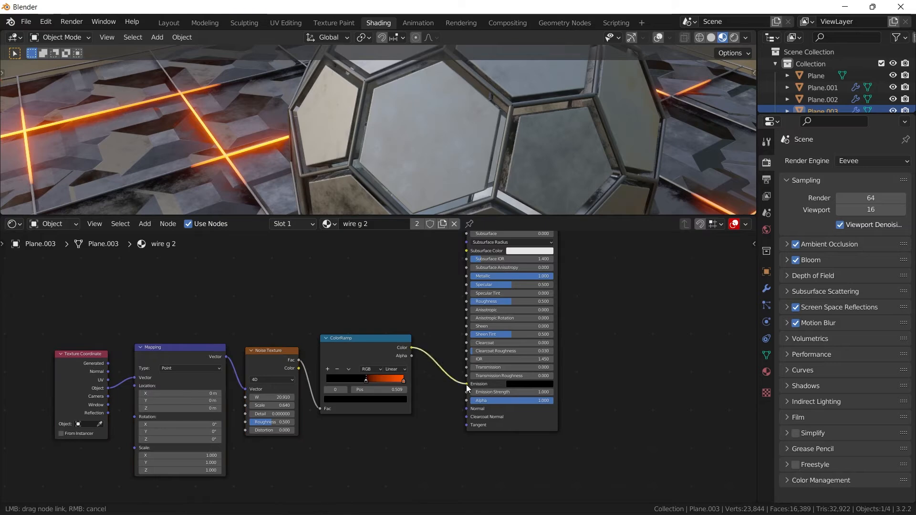
drag(466, 385, 465, 383)
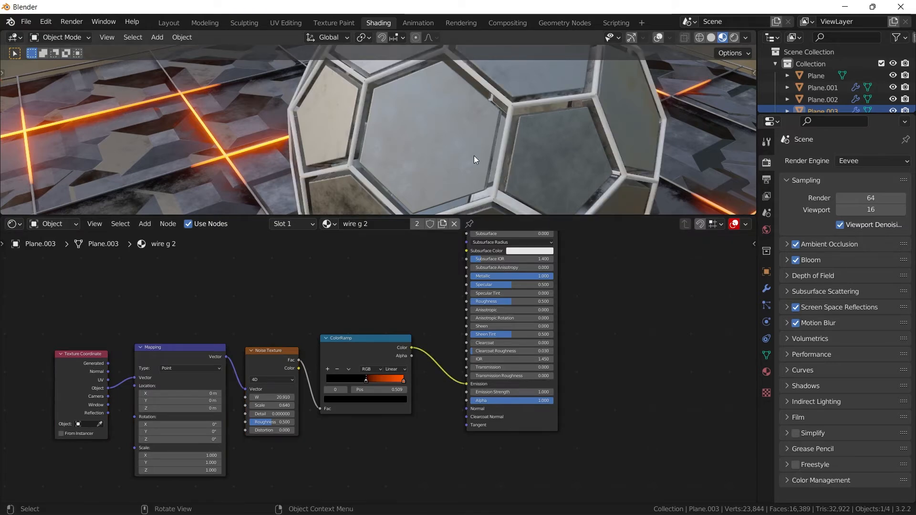
middle_drag(473, 155, 453, 225)
- Set the wire sphere's Noise Texture scale to 1.100 and its emission strength to 29.300
drag(271, 405, 355, 400)
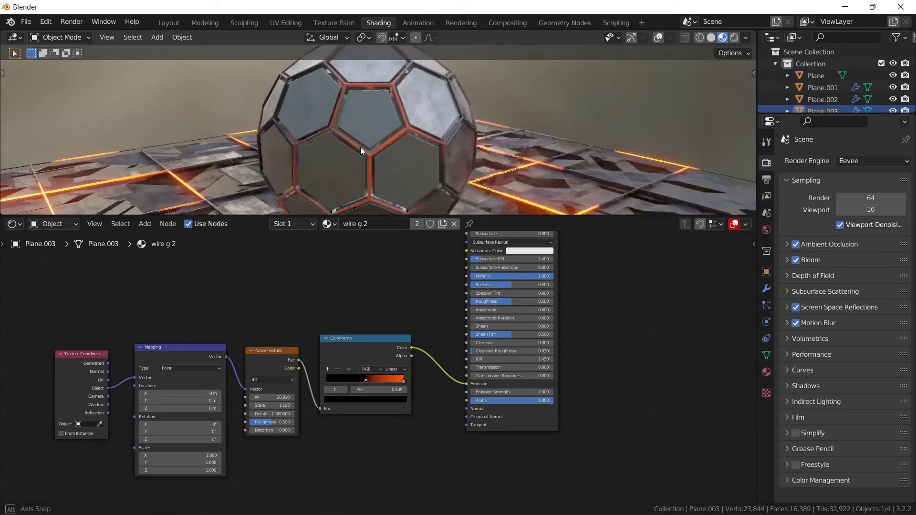
middle_drag(360, 147, 342, 152)
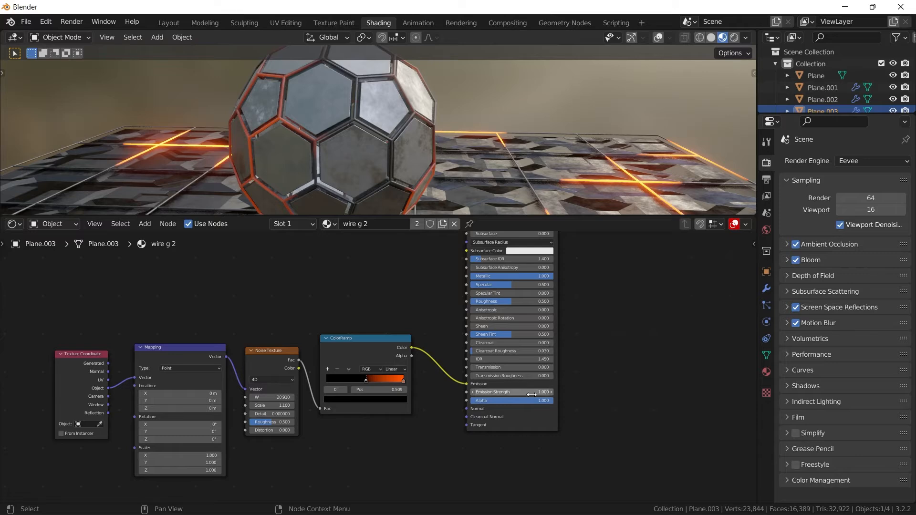
mouse_move(532, 392)
mouse_down()
mouse_move(553, 393)
mouse_move(538, 393)
mouse_up()
- Set the wire sphere's Noise Texture W value to 27.750 to shift its glow pattern
middle_drag(437, 187, 396, 103)
drag(276, 396, 297, 396)
scroll(489, 147, down, 5)
middle_drag(490, 150, 458, 180)
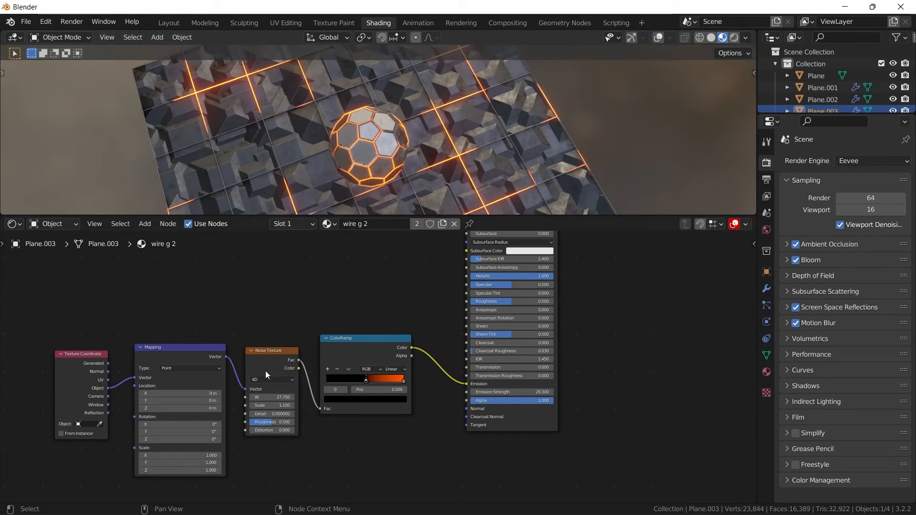
- Shift the floor wire grid's glow pattern by setting its emission Noise Texture W to about 26.8
click(459, 155)
scroll(303, 364, up, 4)
click(584, 122)
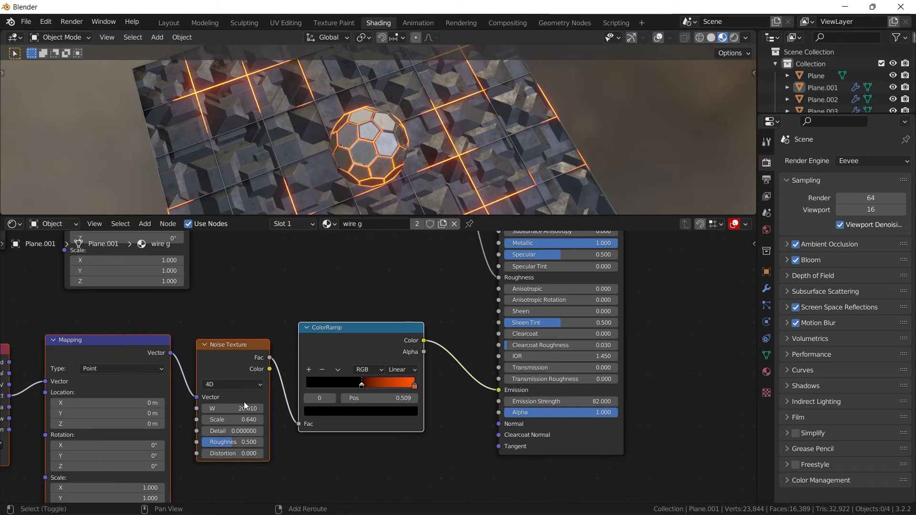
drag(244, 405, 315, 404)
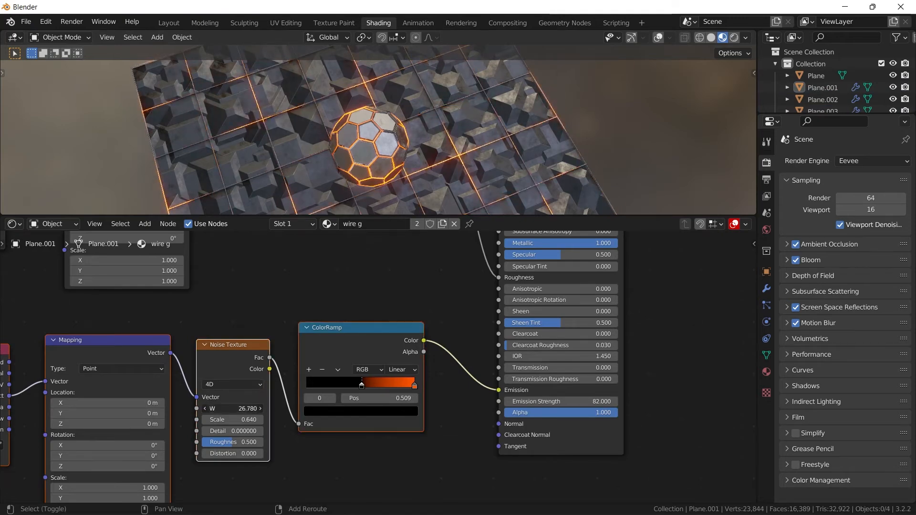
- Select the wire sphere and move its ColorRamp's black stop to position 0.636 to reduce the glowing area
scroll(368, 171, up, 8)
click(384, 155)
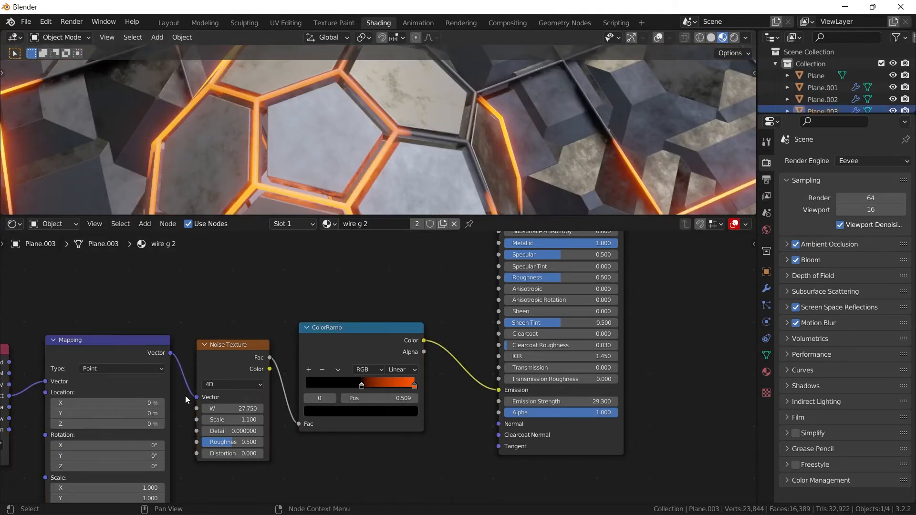
middle_drag(185, 396, 386, 308)
scroll(416, 154, down, 9)
middle_drag(417, 153, 444, 100)
scroll(444, 100, up, 3)
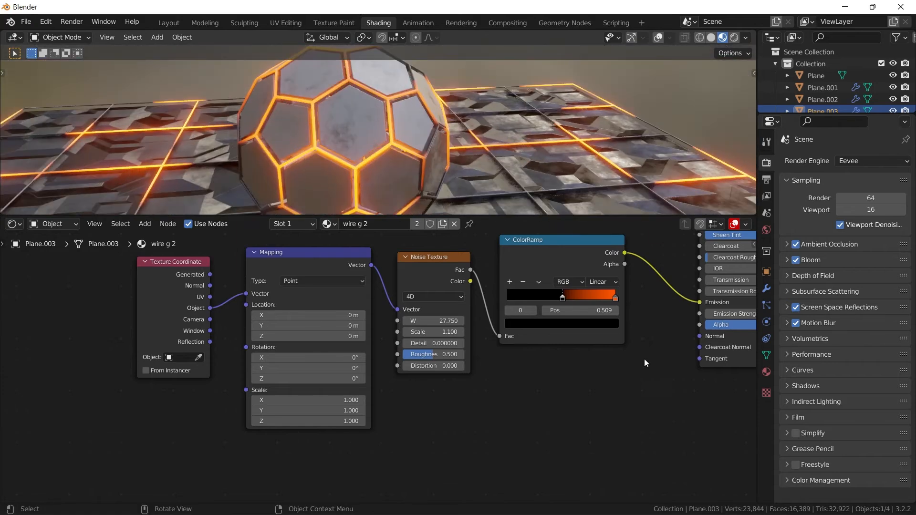
drag(563, 296, 575, 296)
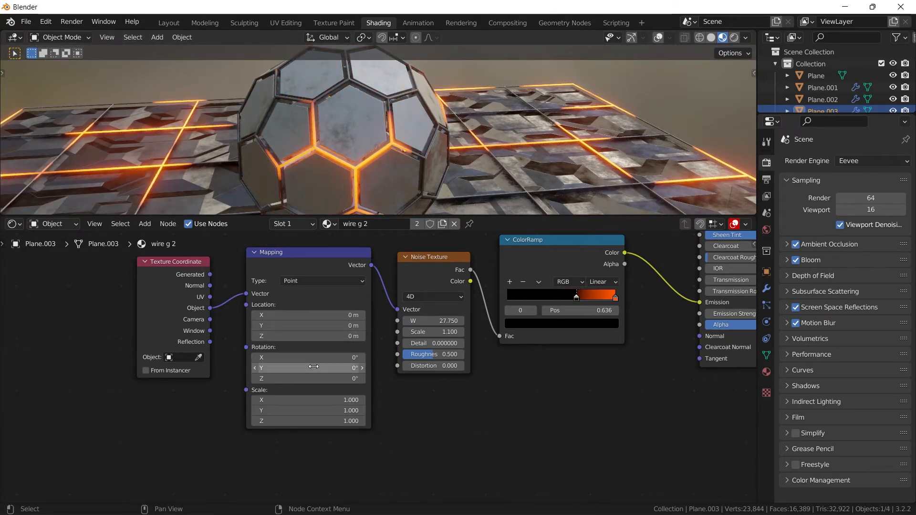
- Try rotating the wire sphere's glow texture about Y to -189° in the Mapping node, and reset the rotation to 0°
mouse_move(313, 367)
mouse_down()
mouse_move(201, 366)
mouse_move(334, 366)
mouse_move(316, 369)
mouse_up()
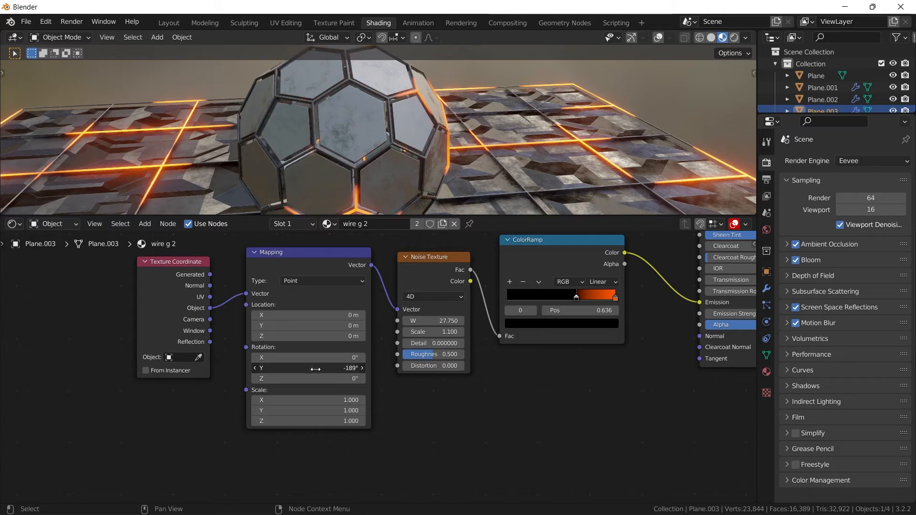
click(308, 369)
text(0)
key(Return)
- Enlarge the 3D viewport by shrinking the shader editor's height so the whole scene is easier to view
scroll(471, 103, down, 4)
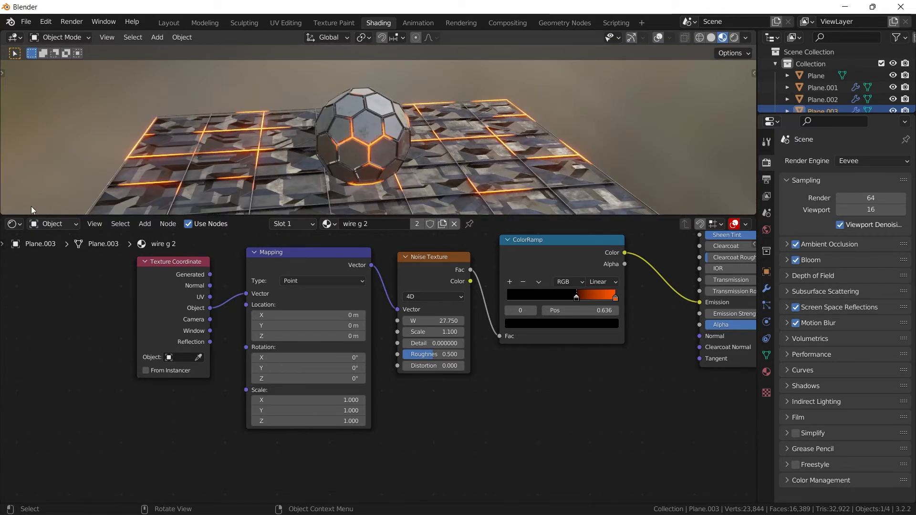
drag(41, 215, 7, 276)
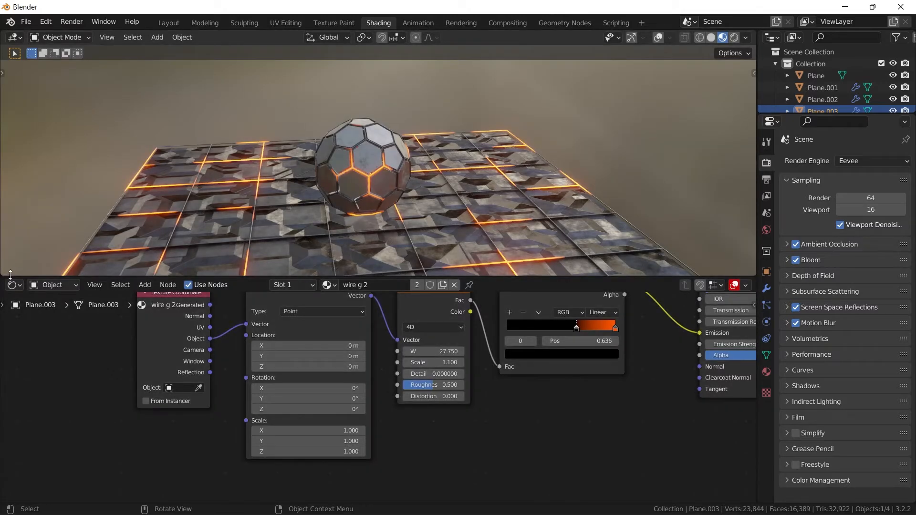
- Split a new area off the bottom of the 3D viewport and turn it into a Timeline
drag(2, 275, 3, 220)
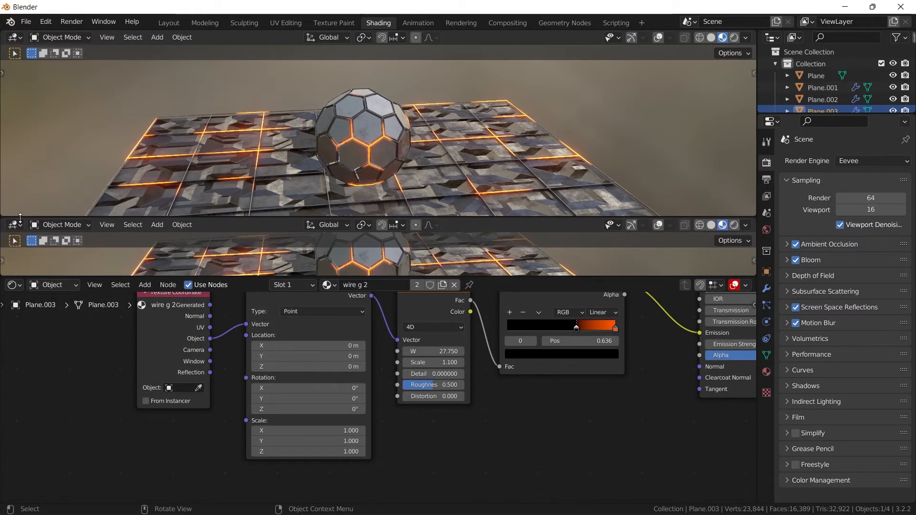
click(14, 225)
click(14, 224)
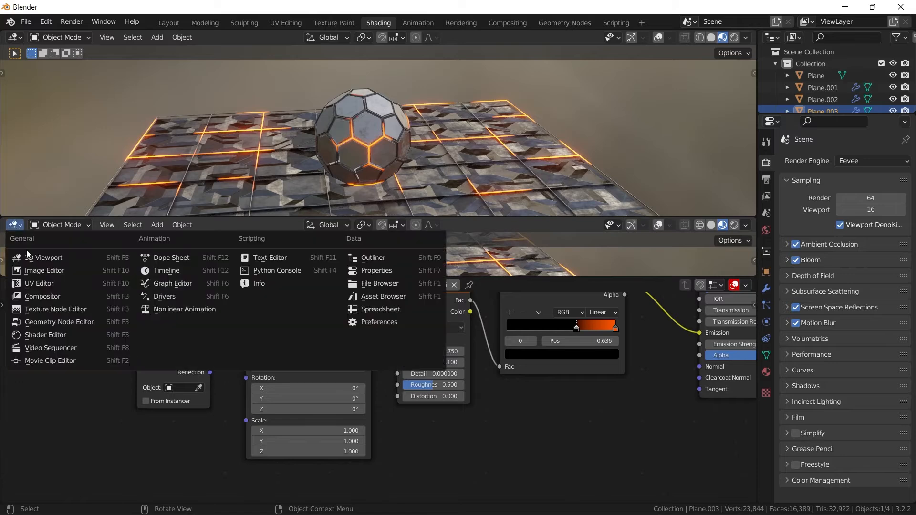
click(146, 274)
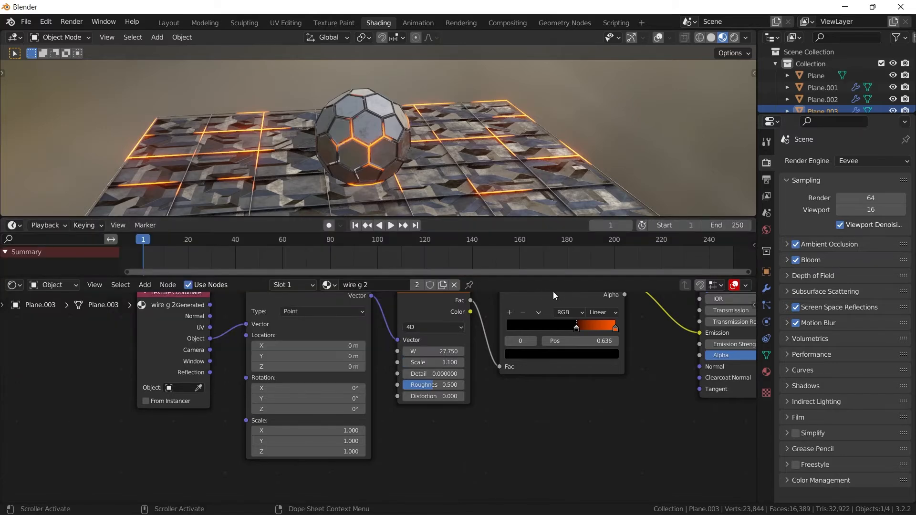
- Try rotating the wire sphere's glow texture about Y in the Mapping node, and reset the Y rotation to 0°
scroll(281, 331, up, 3)
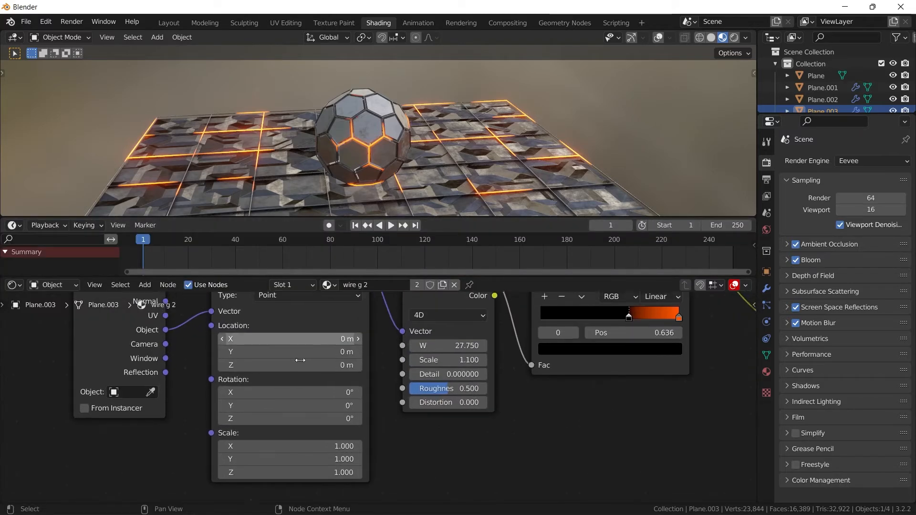
scroll(620, 119, up, 4)
click(658, 38)
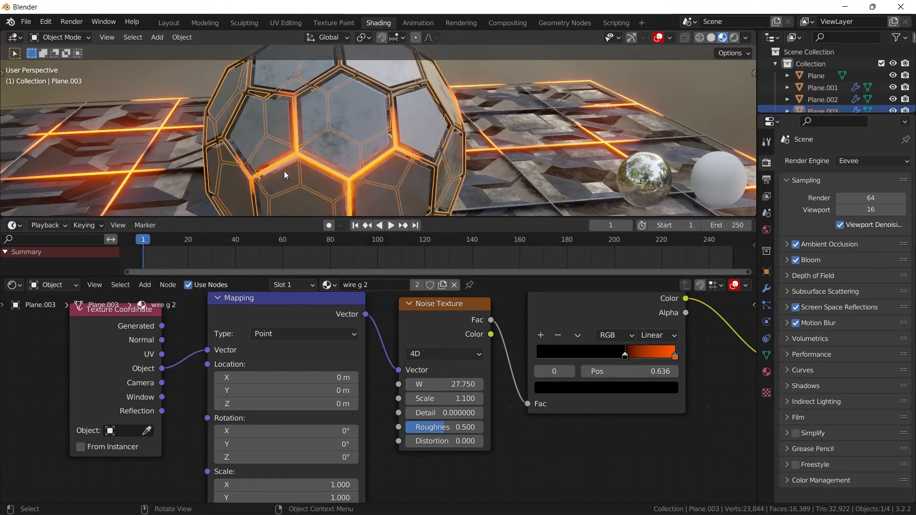
click(658, 38)
mouse_move(316, 444)
mouse_down()
mouse_move(363, 444)
mouse_move(321, 444)
mouse_up()
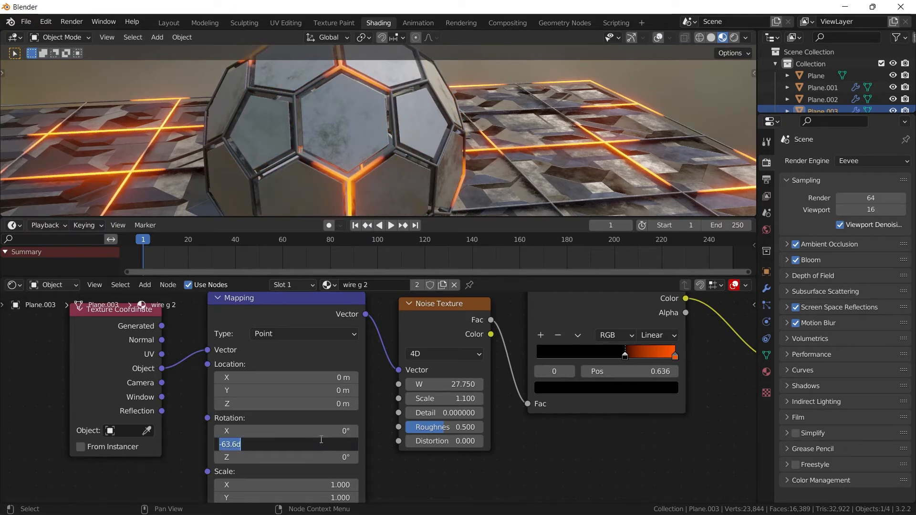
key(Return)
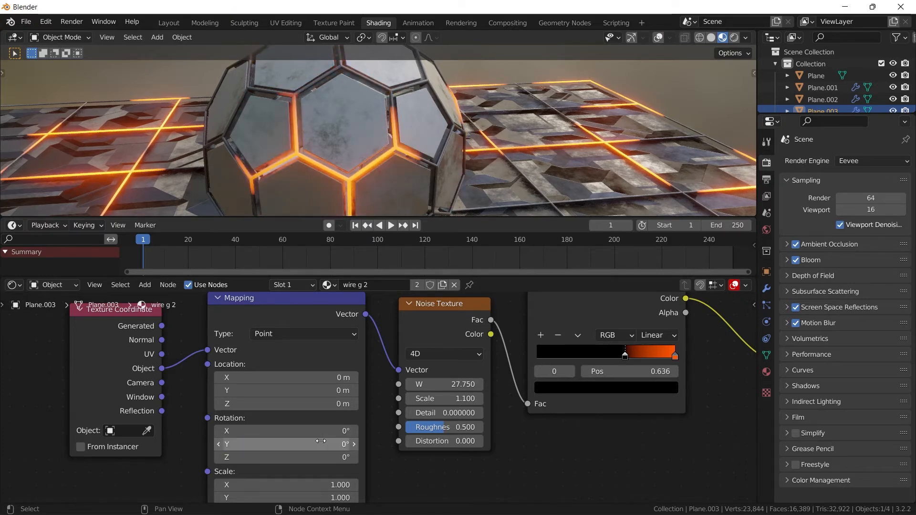
- Keyframe the wire sphere's Mapping rotation at 0° on frame 1 and with Y at 863° on frame 250
scroll(308, 247, down, 2)
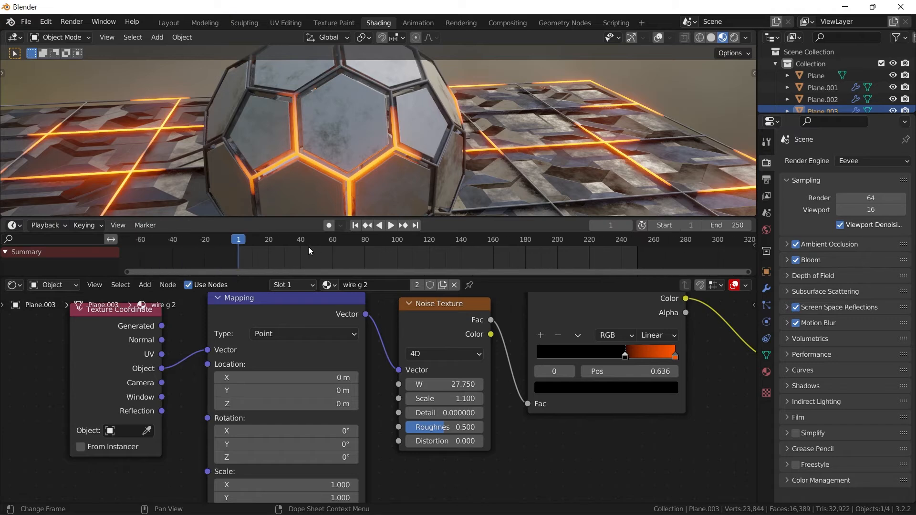
scroll(308, 245, up, 1)
key(i)
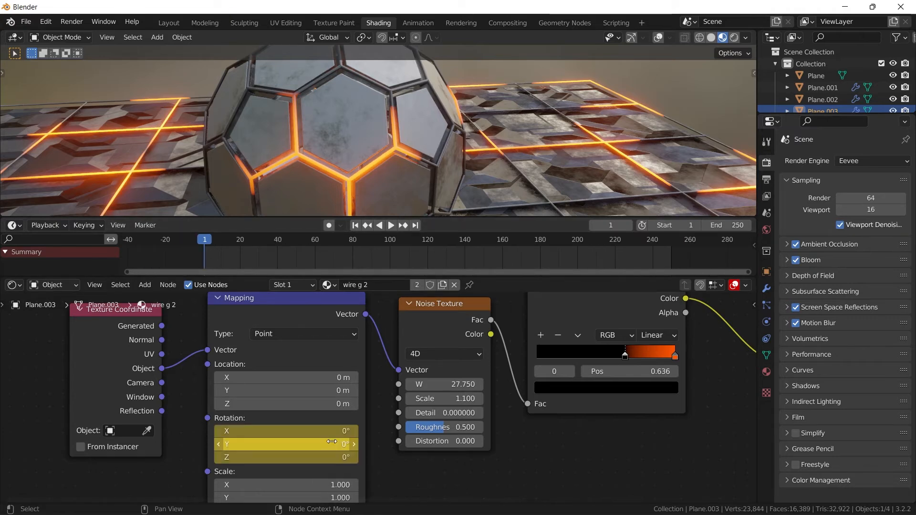
click(416, 227)
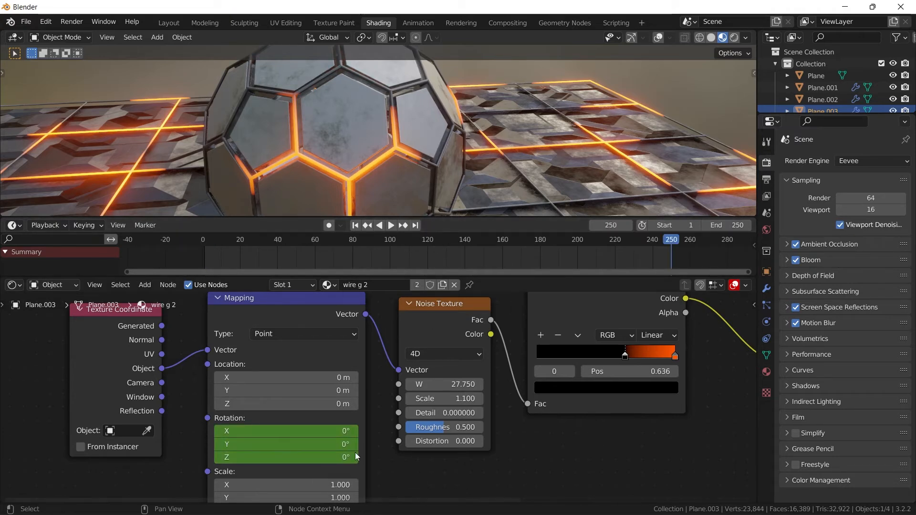
drag(334, 444, 434, 444)
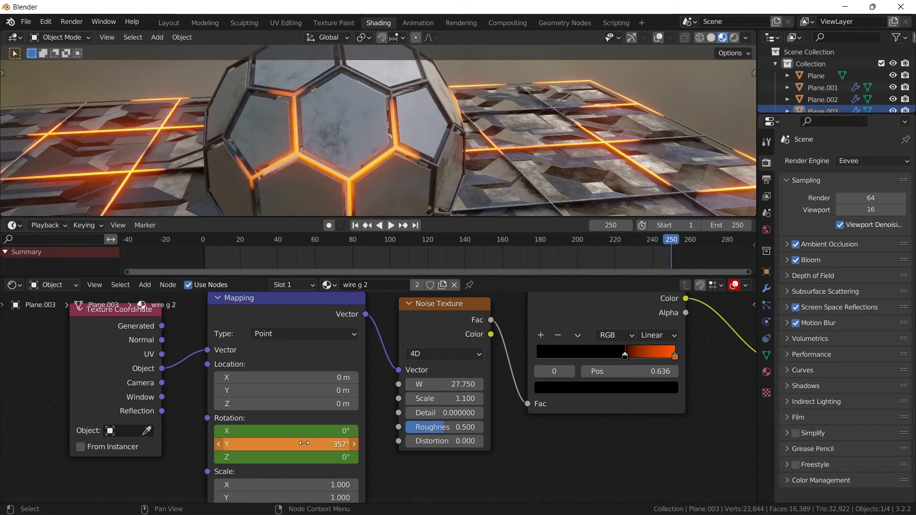
drag(290, 442, 428, 442)
key(i)
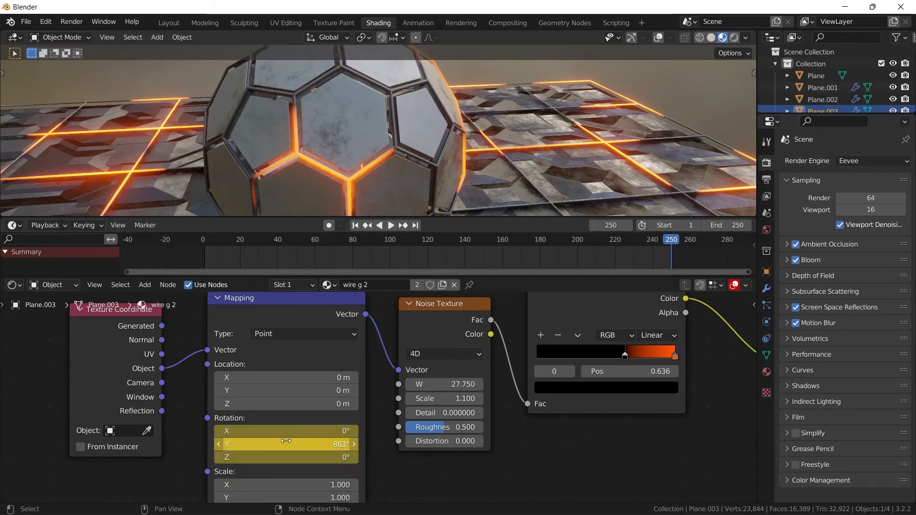
- Play the animation from frame 1 to check how the glow travels around the sphere
click(353, 226)
key(space)
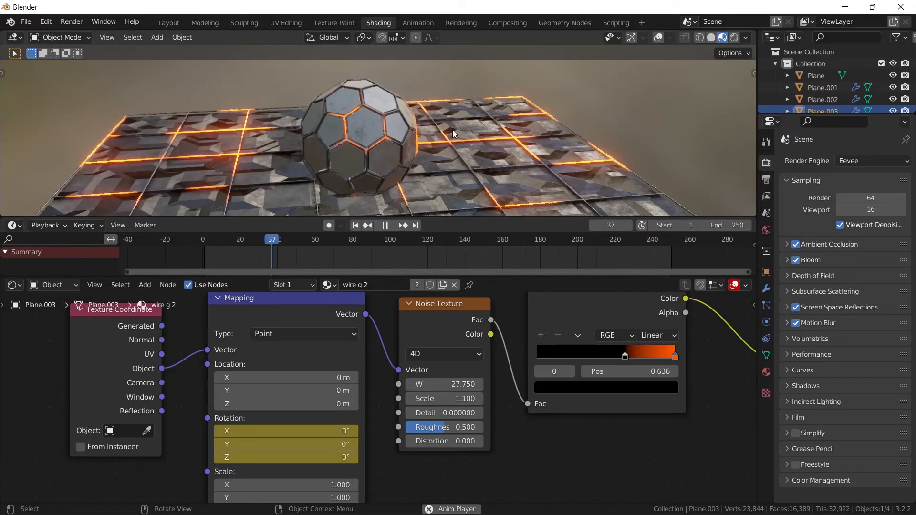
scroll(452, 130, up, 2)
scroll(520, 392, down, 3)
- Set the wire sphere material's Emission Strength to 152.9, inspect the glow during playback and stop the animation
middle_drag(524, 391, 277, 381)
drag(580, 365, 699, 366)
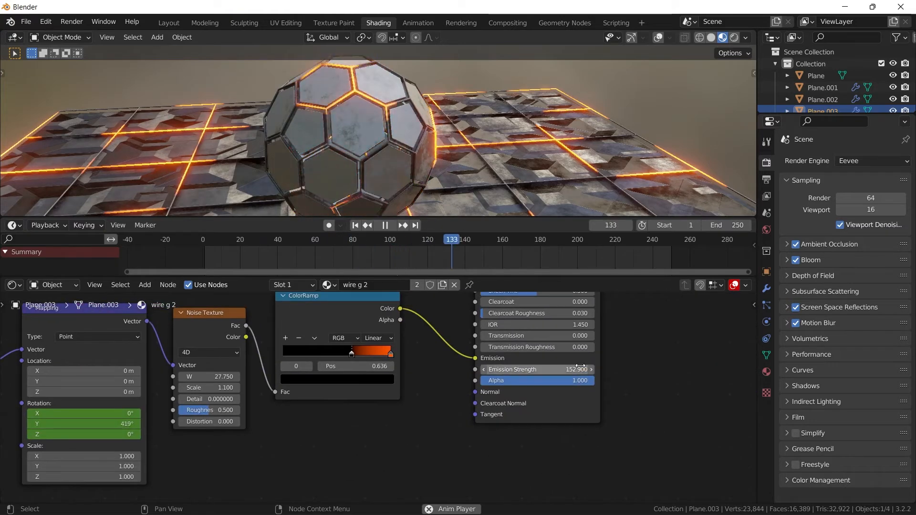
scroll(408, 165, up, 4)
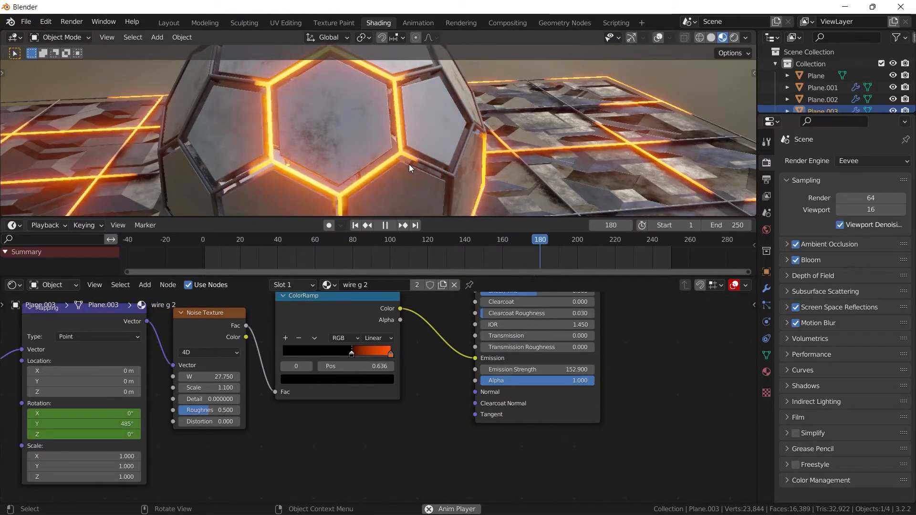
scroll(408, 164, down, 4)
key(space)
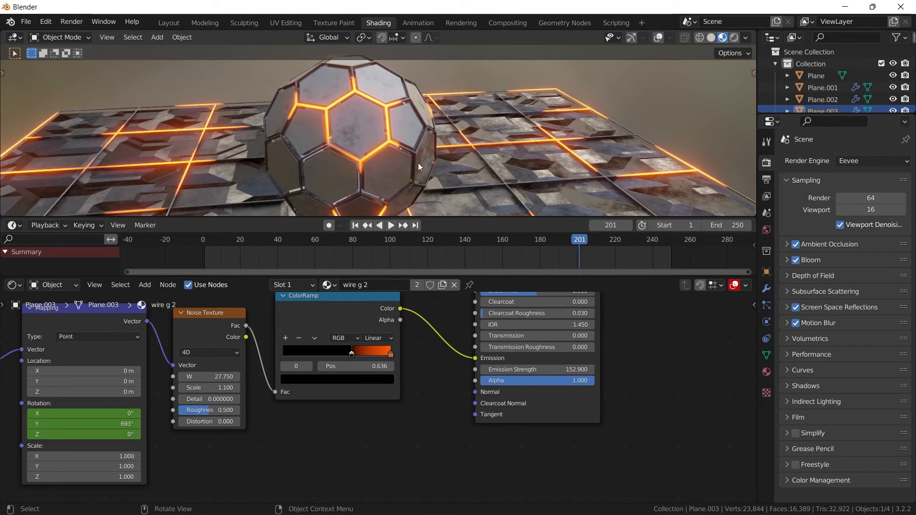
- Select the floor wire grid and keyframe its Noise Texture W at 28.42 on frame 1 and 35.56 on frame 250
click(470, 144)
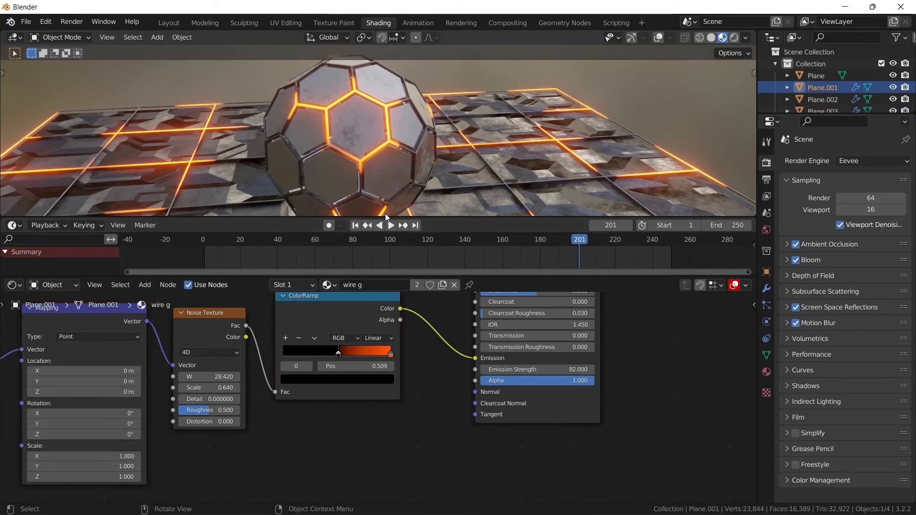
click(355, 225)
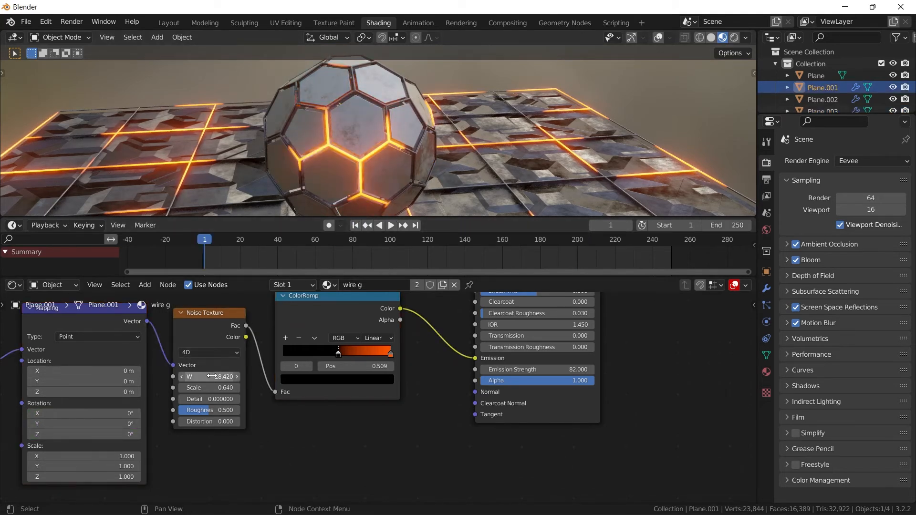
key(i)
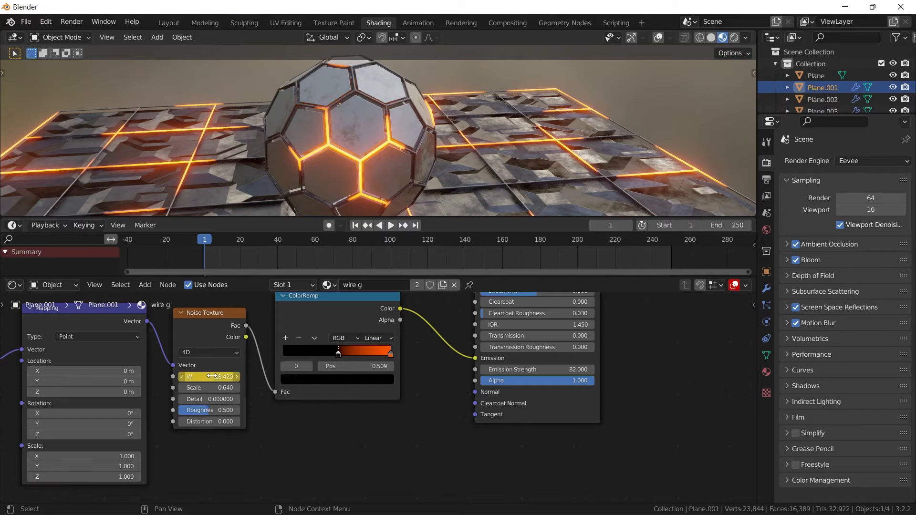
click(415, 225)
drag(210, 377, 235, 362)
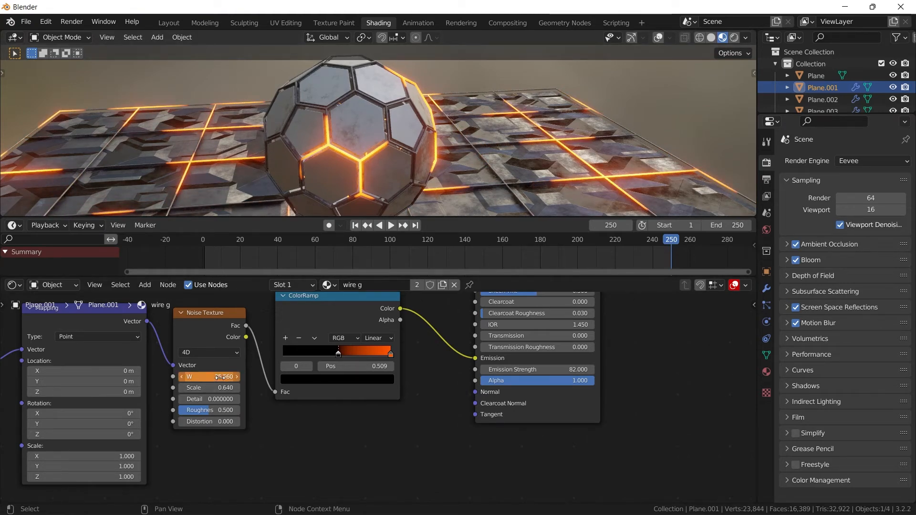
key(i)
- Play the animation to examine the changing floor and sphere glow from several angles with nothing selected, and stop it
key(space)
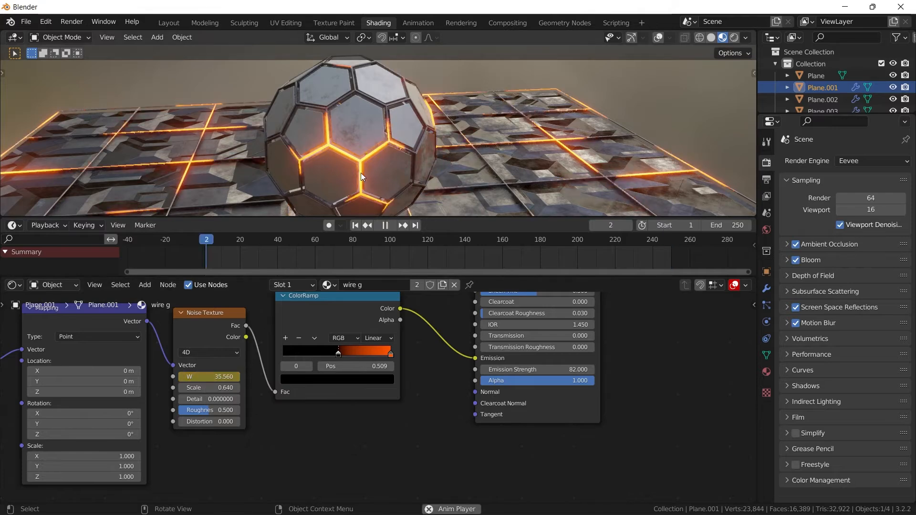
middle_drag(523, 145, 645, 93)
click(645, 92)
scroll(403, 147, down, 6)
middle_drag(403, 147, 380, 119)
scroll(382, 121, up, 5)
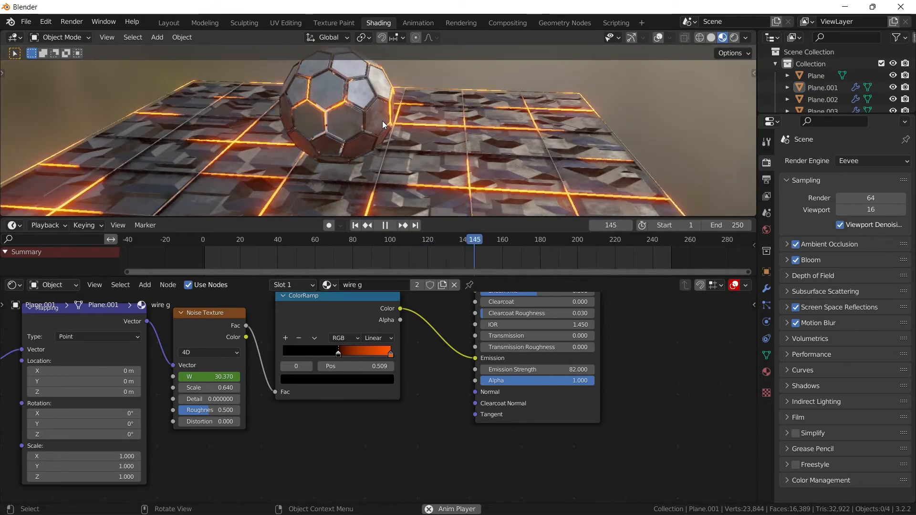
key(space)
- Save the project to the Desktop as pat.blend
click(20, 22)
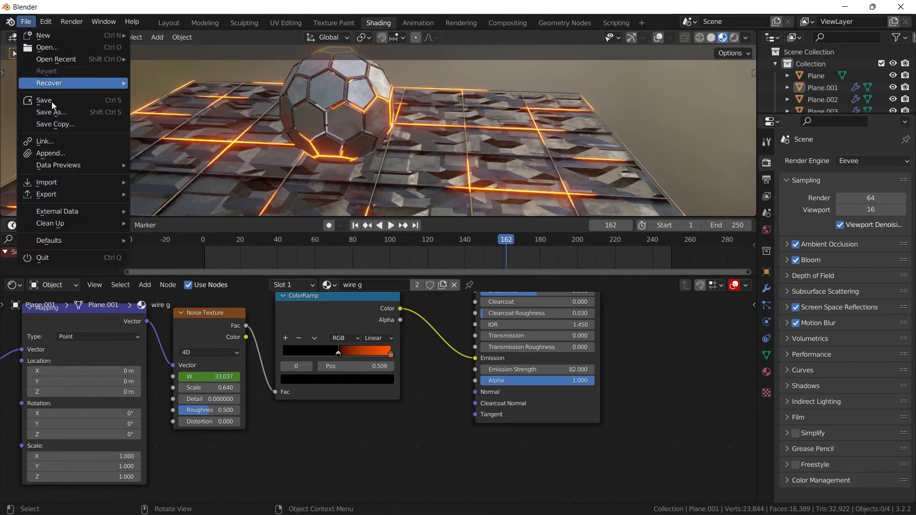
click(51, 102)
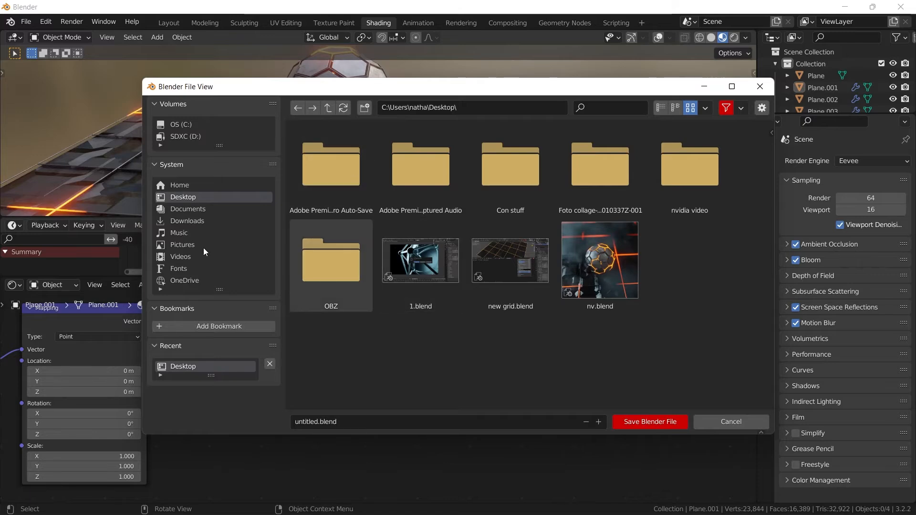
click(344, 421)
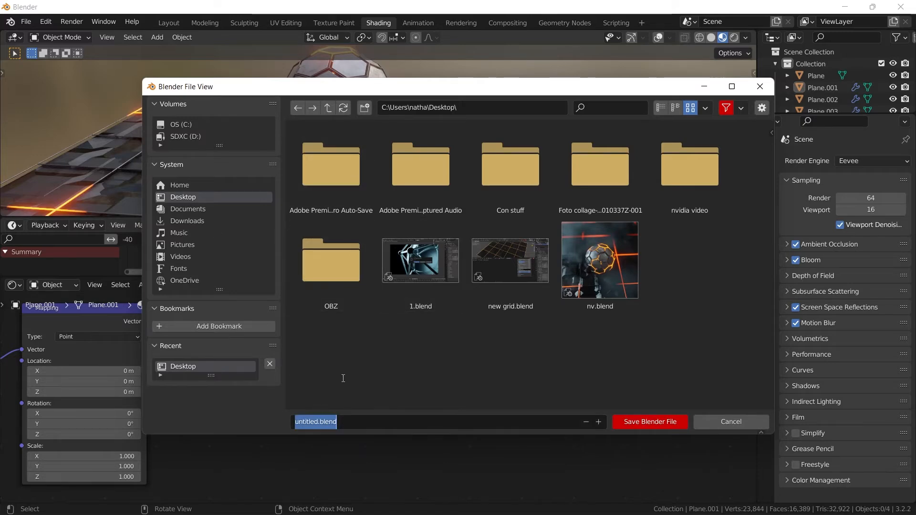
text(pa)
key(Return)
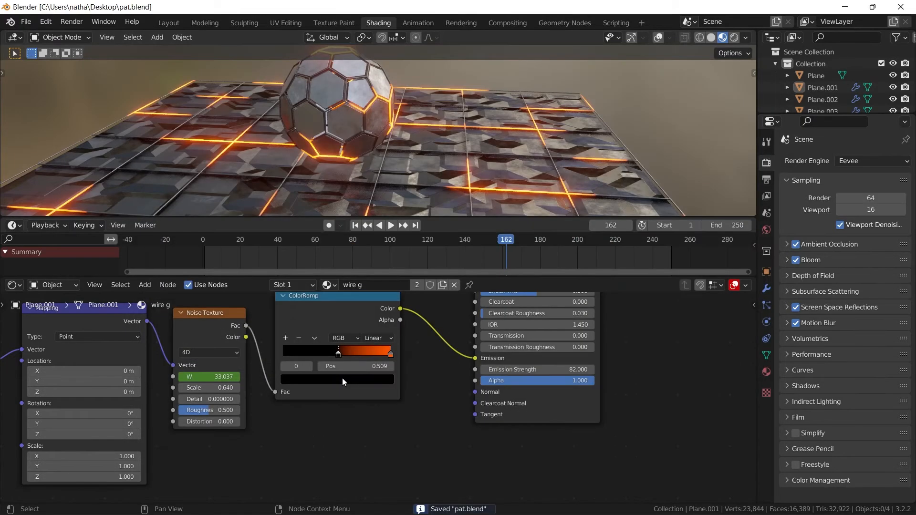
- Switch to the Layout workspace and add a Bezier circle at the origin beneath the sphere
click(173, 23)
middle_drag(455, 228, 465, 289)
key(shift+a)
mouse_move(539, 120)
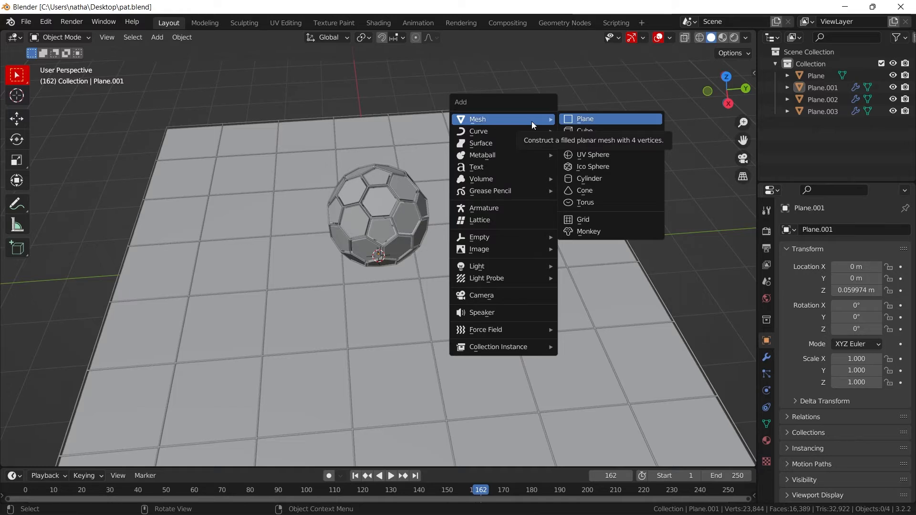
mouse_move(361, 514)
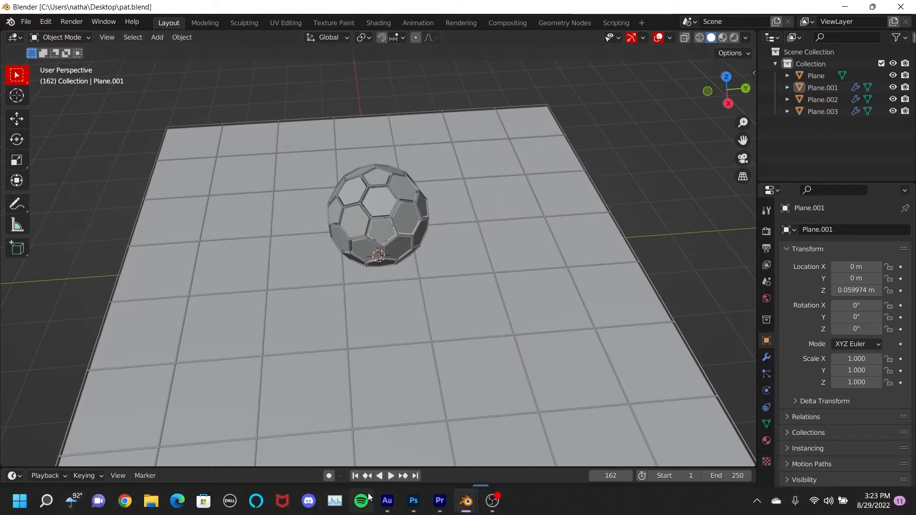
key(shift+a)
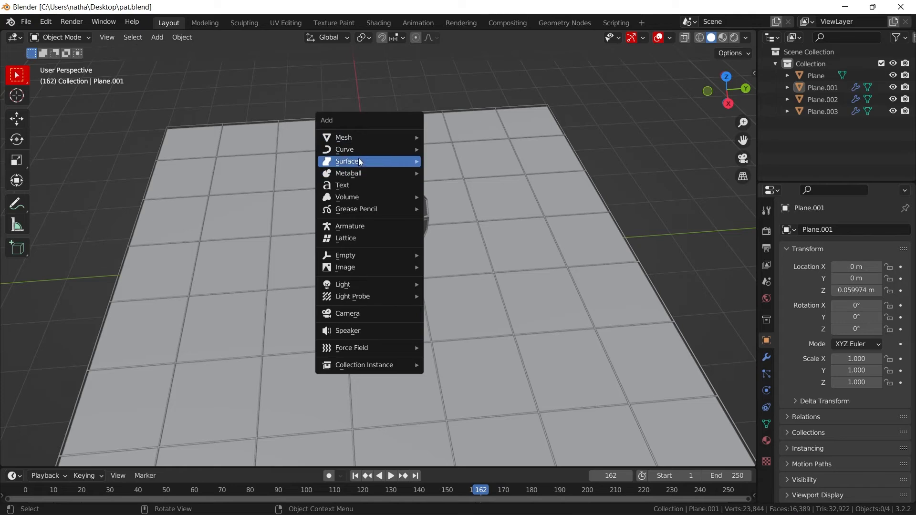
mouse_move(356, 150)
click(462, 159)
- Add a camera and a Plain Axes empty at the origin
key(shift+a)
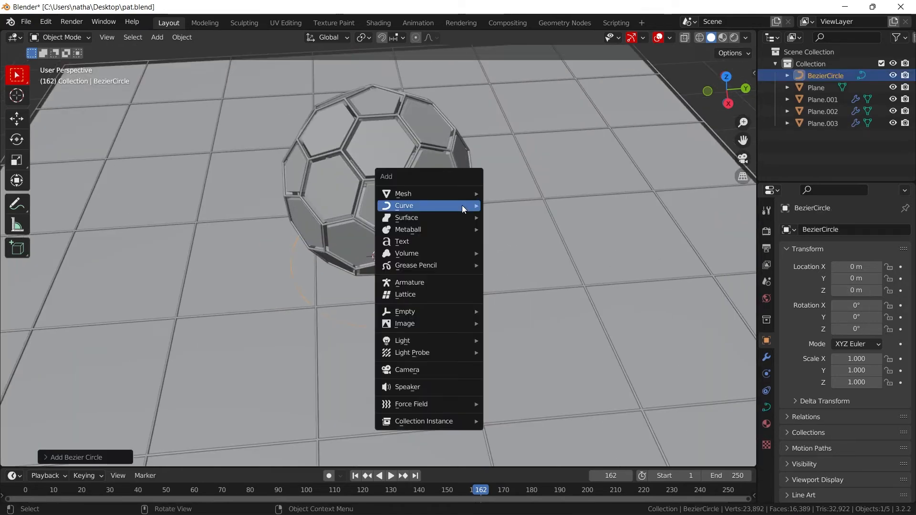
click(421, 369)
key(shift+a)
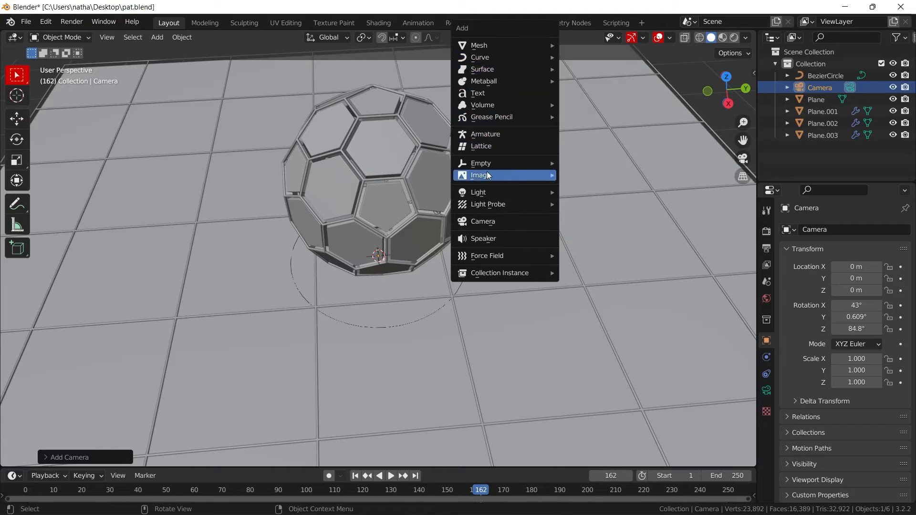
mouse_move(527, 162)
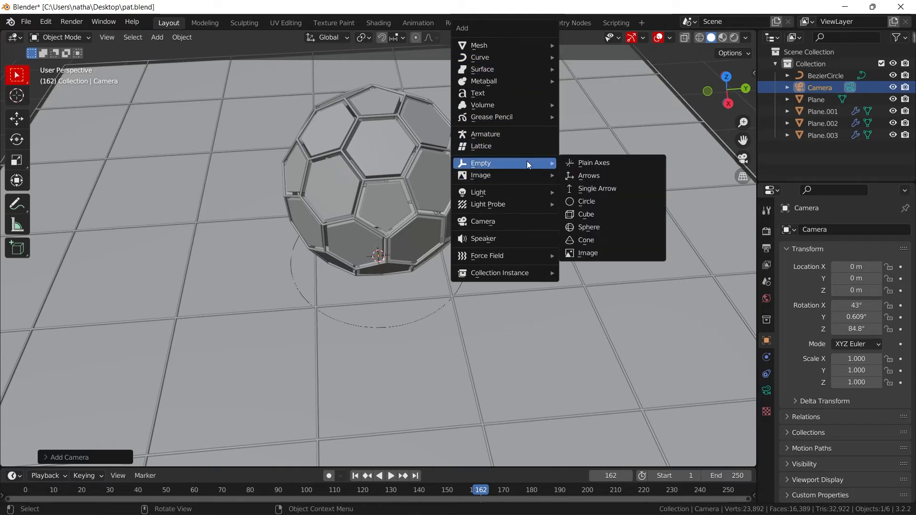
click(597, 163)
- Add a Follow Path constraint to the camera with BezierCircle as its target
click(821, 88)
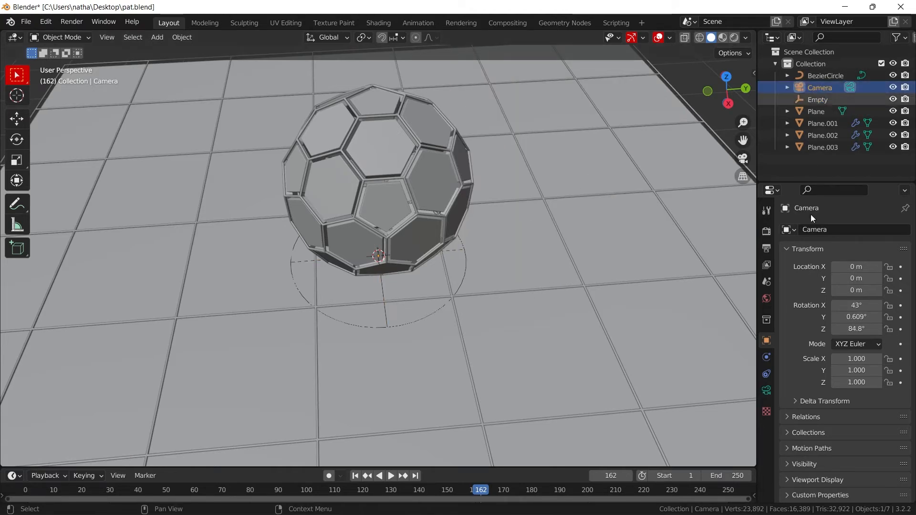
click(766, 374)
click(819, 230)
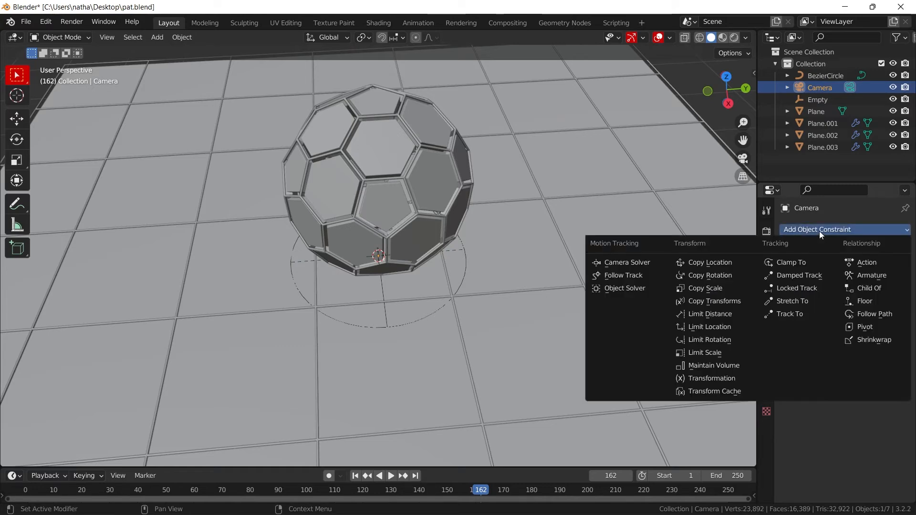
click(874, 314)
click(864, 267)
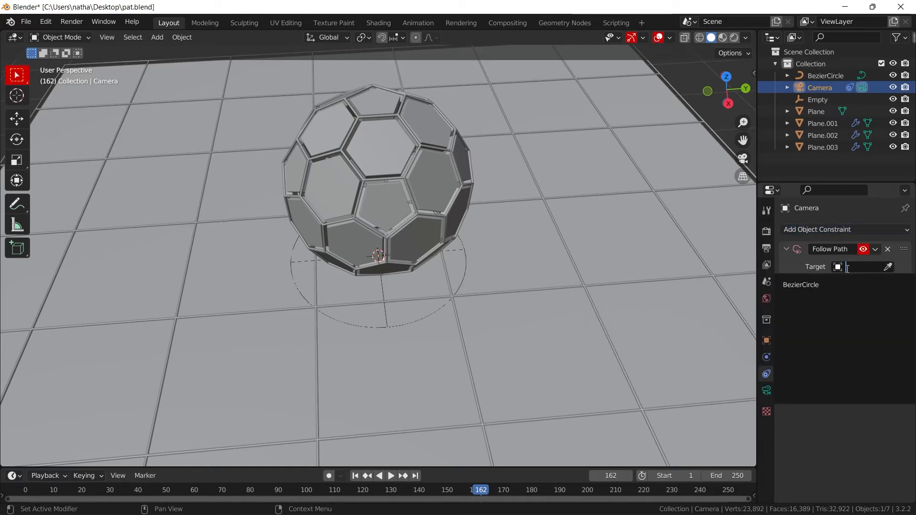
click(815, 285)
- Scale the Bezier circle up to about 3.718 so it spans widely around the sphere on the floor
click(431, 314)
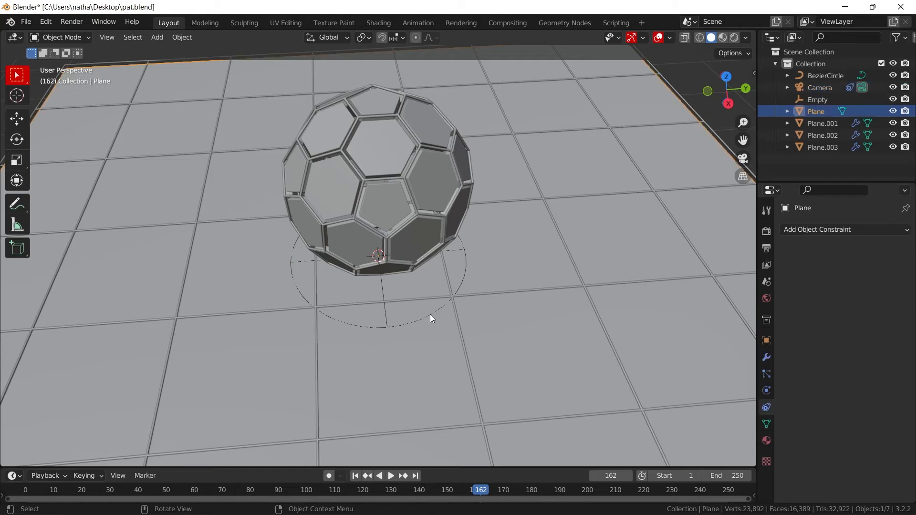
click(430, 314)
key(s)
click(657, 283)
middle_drag(625, 240, 489, 253)
scroll(489, 254, down, 5)
middle_drag(490, 265, 496, 198)
- Raise the Bezier circle straight up above the floor around the sphere and select the camera on it
click(13, 122)
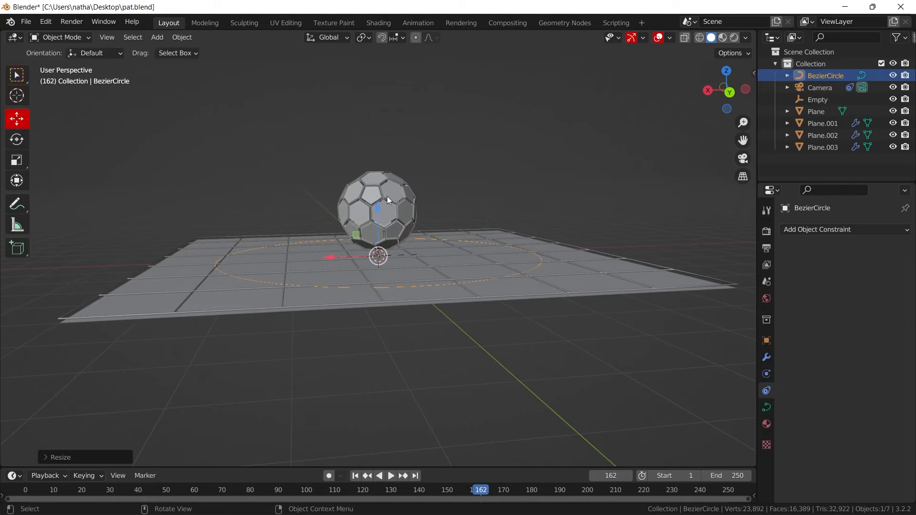
drag(379, 207, 384, 101)
middle_drag(409, 167, 260, 193)
click(207, 201)
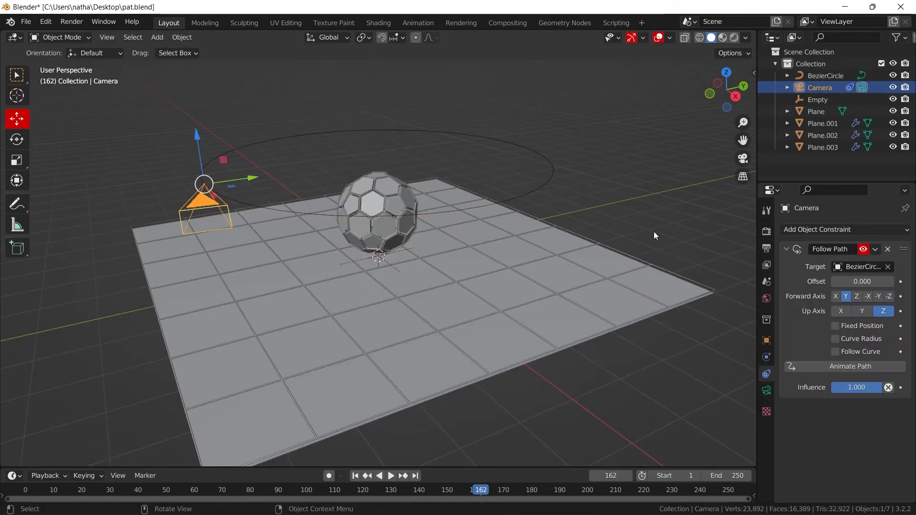
middle_drag(654, 231, 392, 258)
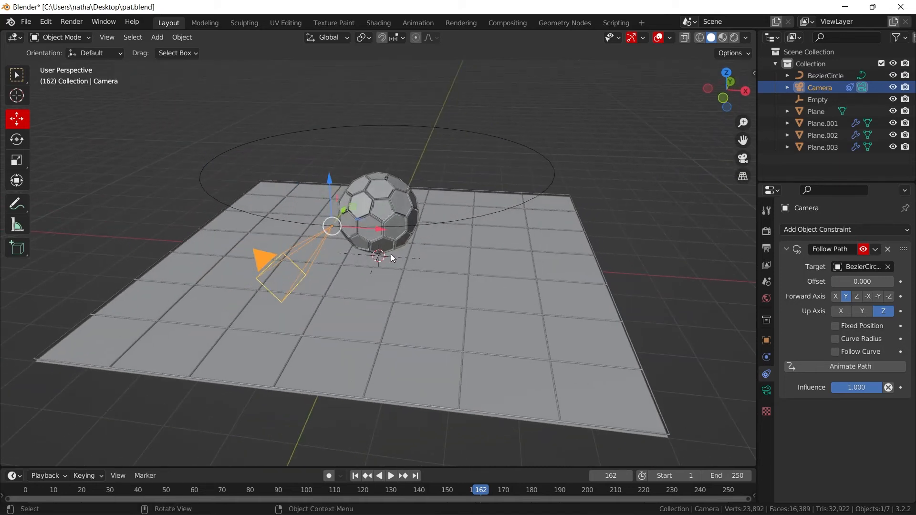
key(r)
key(r)
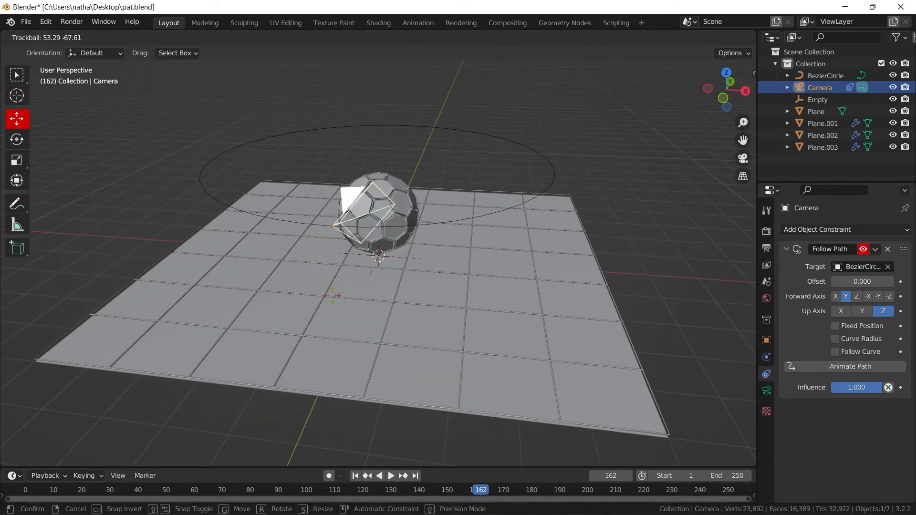
click(333, 294)
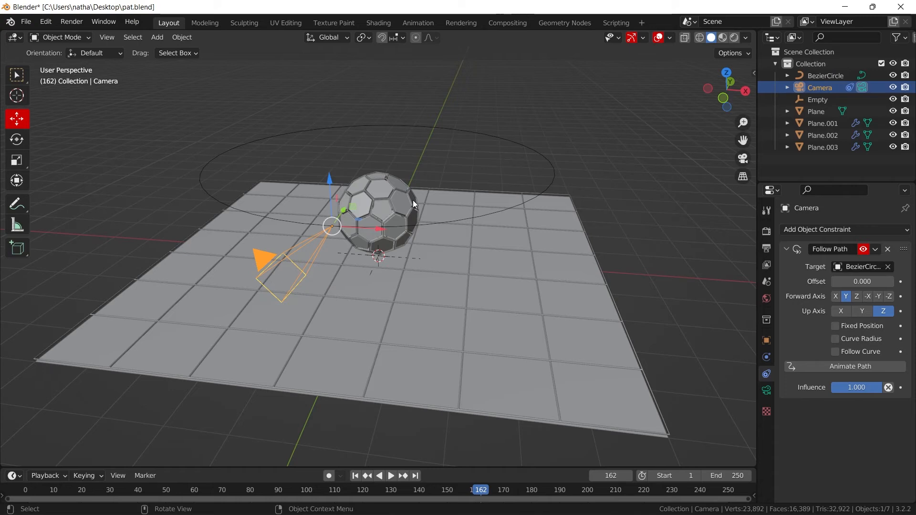
- Add a Track To constraint to the camera with Empty as its target
click(837, 231)
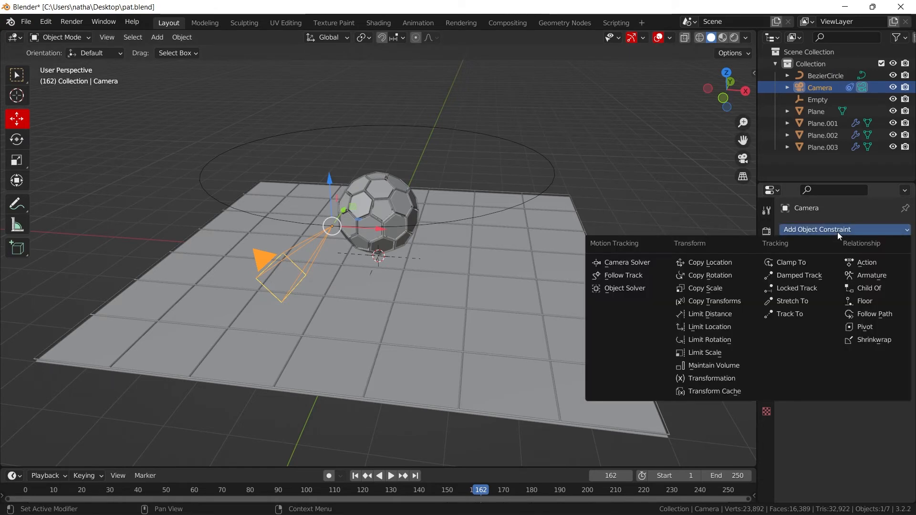
click(794, 314)
scroll(856, 314, down, 2)
click(859, 390)
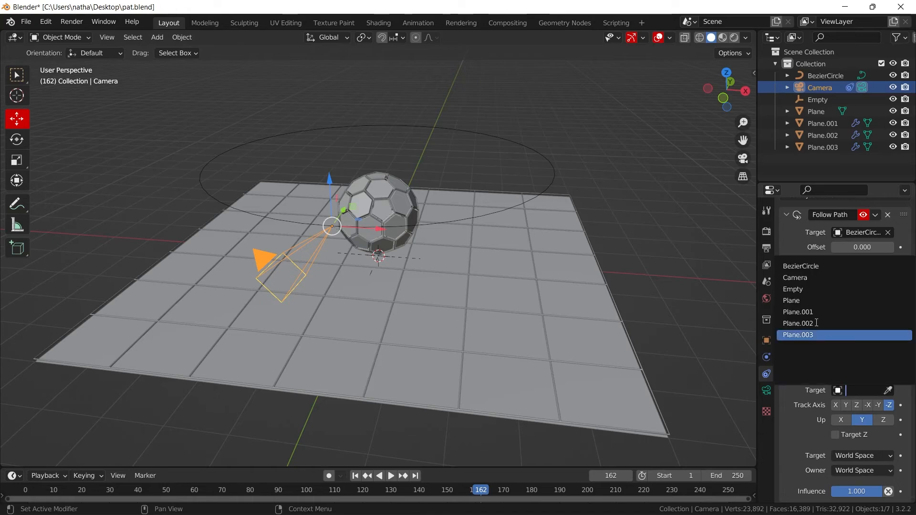
click(795, 289)
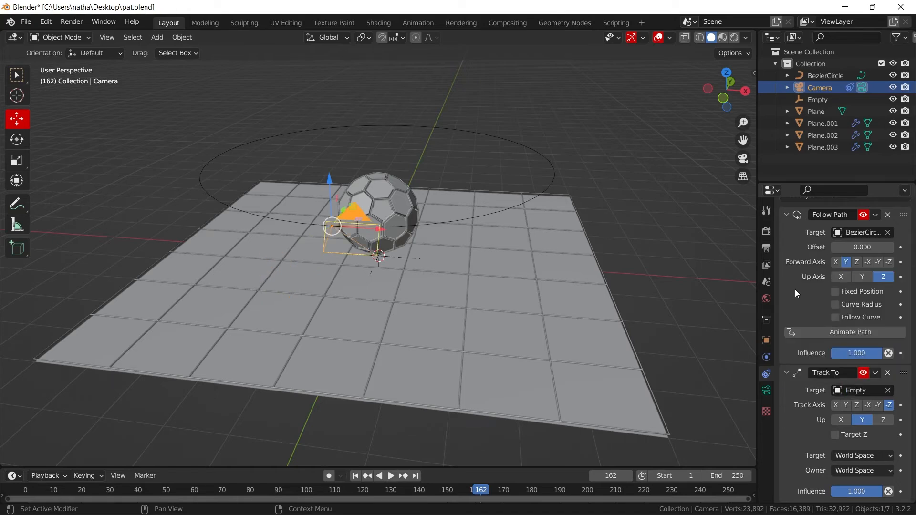
- Raise the Empty along Z from the origin to about the centre of the sphere
click(404, 259)
scroll(403, 260, up, 4)
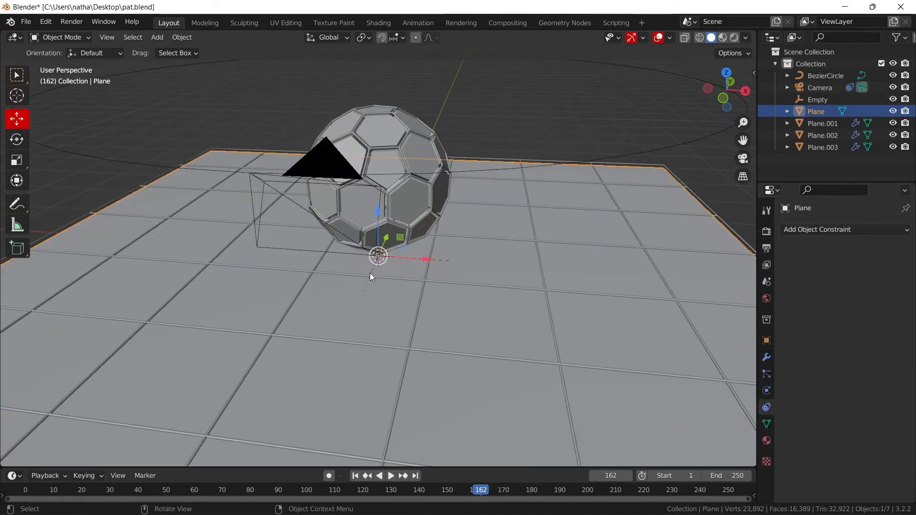
click(370, 273)
click(370, 273)
click(372, 271)
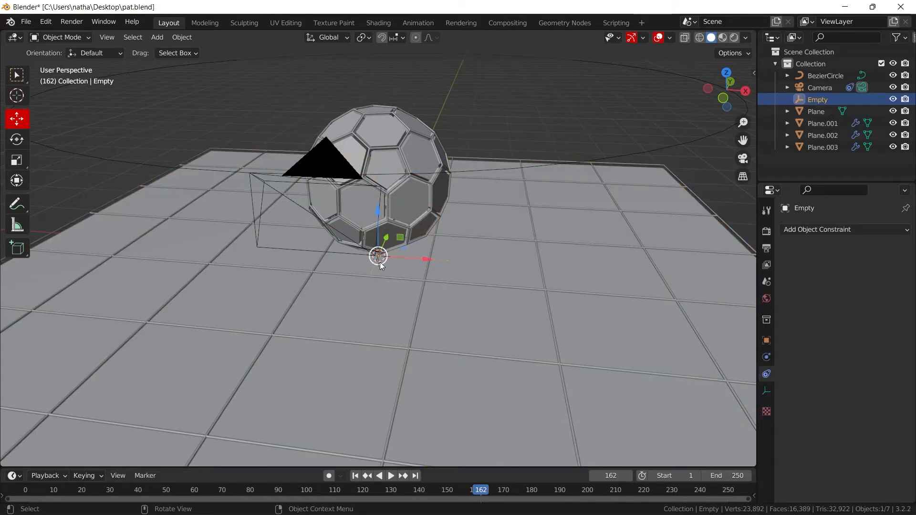
key(g)
right_click(427, 170)
drag(377, 227, 380, 144)
- Looking through the camera, raise the Bezier circle to Z 7.016 m and shift its Y location to 3.36 m
key(KP_0)
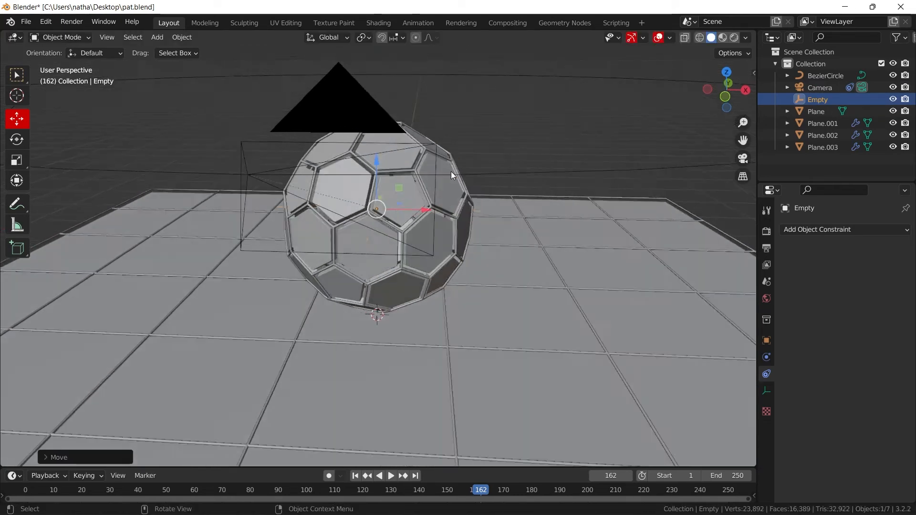
click(545, 94)
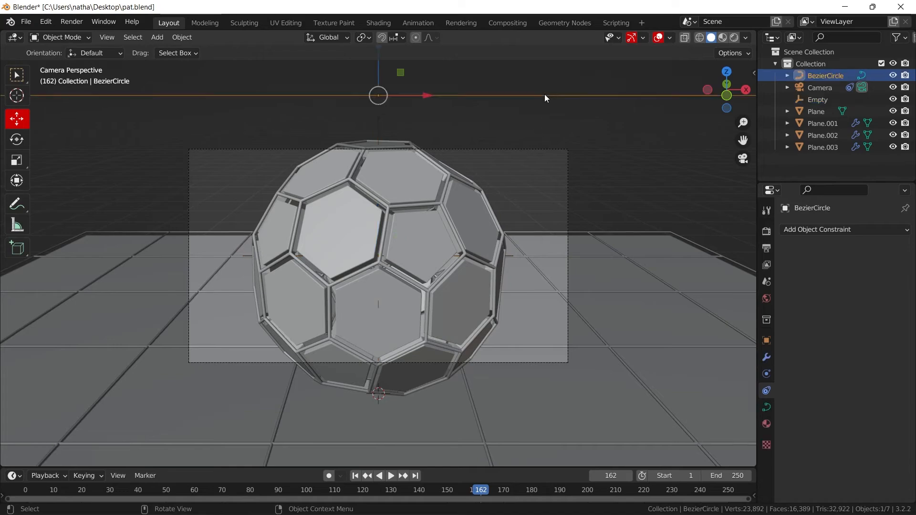
scroll(425, 90, down, 3)
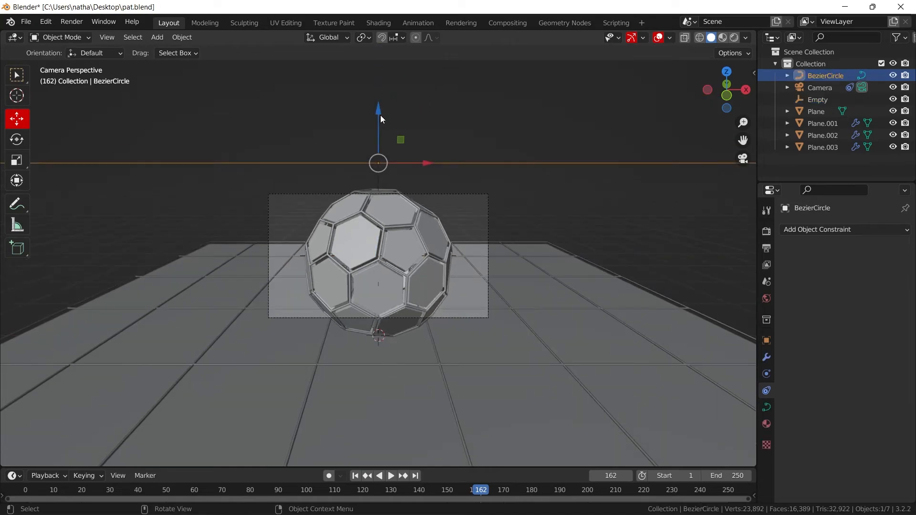
drag(380, 119, 454, 419)
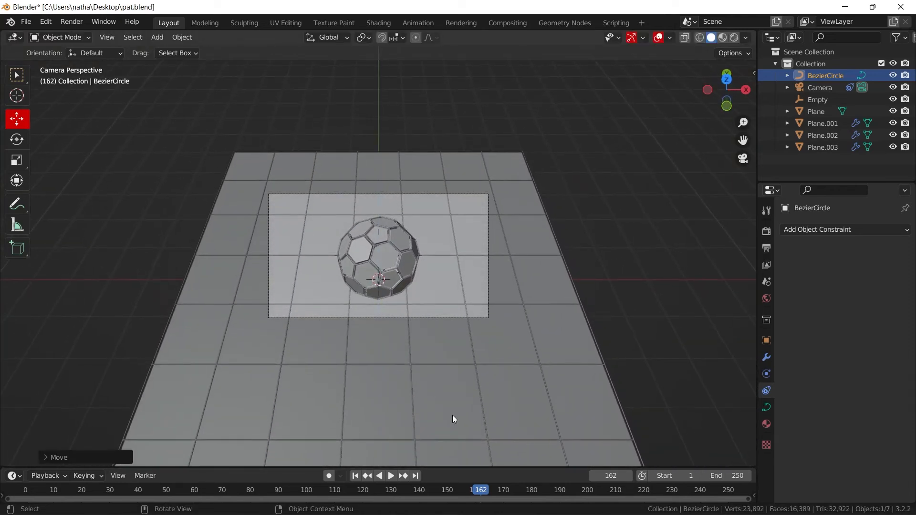
click(766, 340)
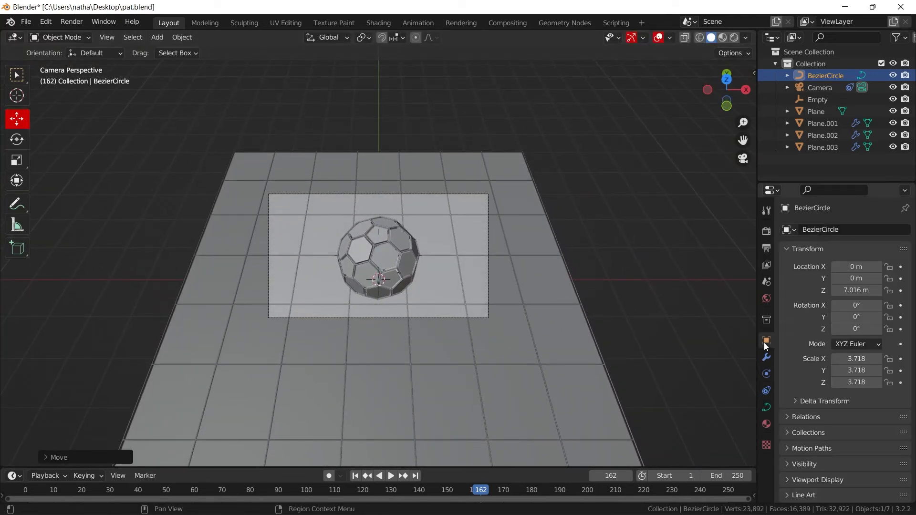
mouse_move(868, 273)
mouse_down()
mouse_move(844, 273)
mouse_move(906, 273)
mouse_move(834, 279)
mouse_move(875, 279)
mouse_up()
scroll(437, 298, up, 3)
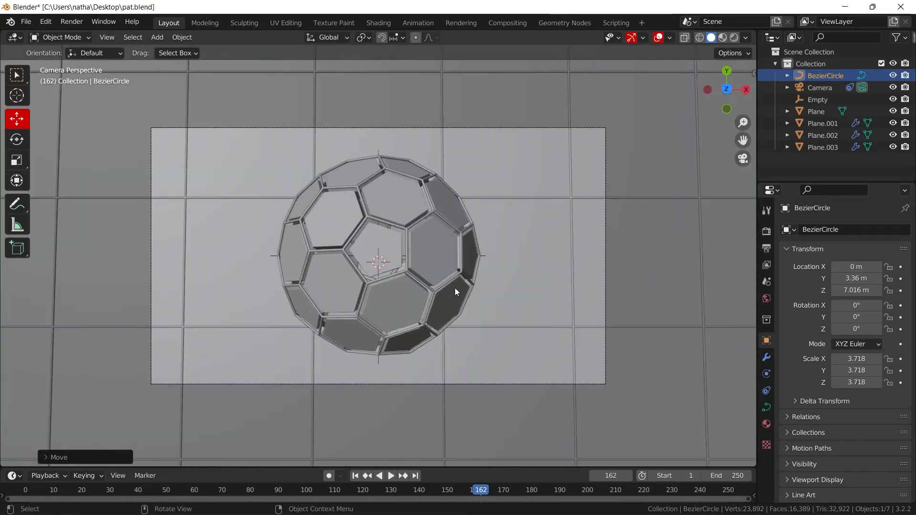
- Set the default F-curve interpolation in the animation preferences to Bezier
click(41, 22)
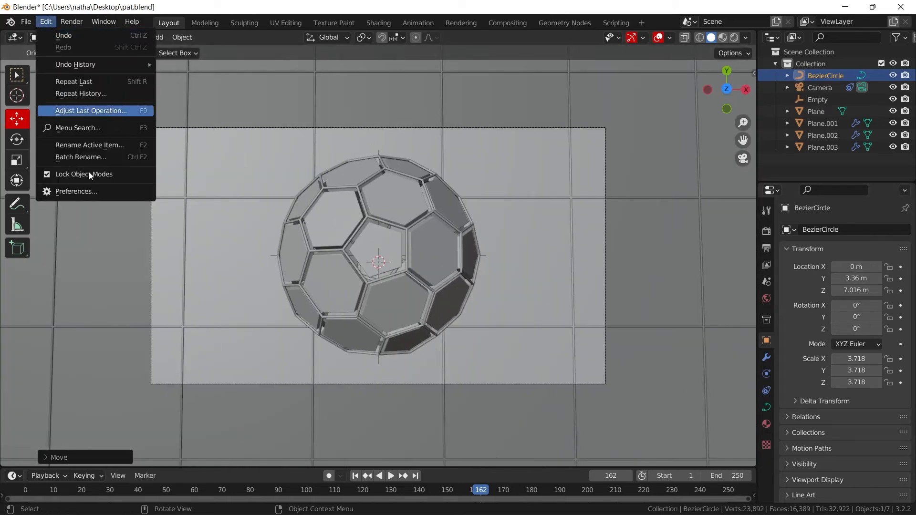
click(84, 193)
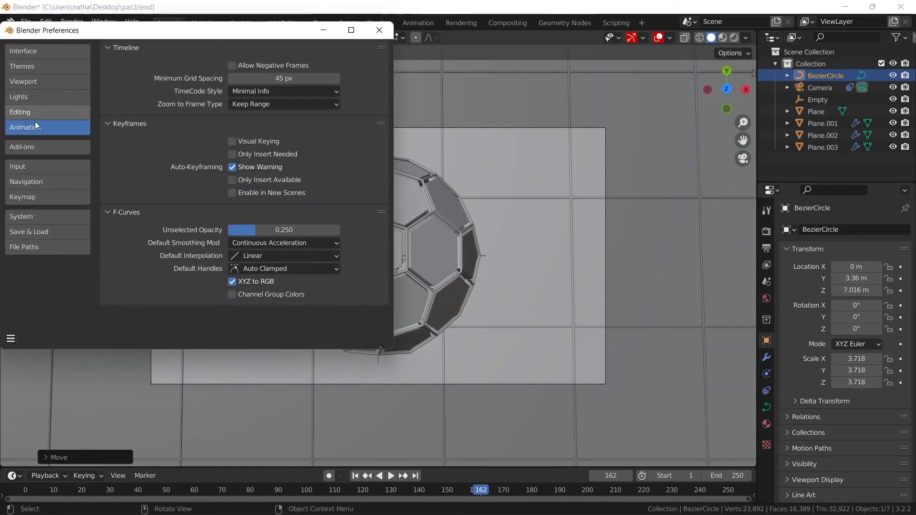
click(256, 255)
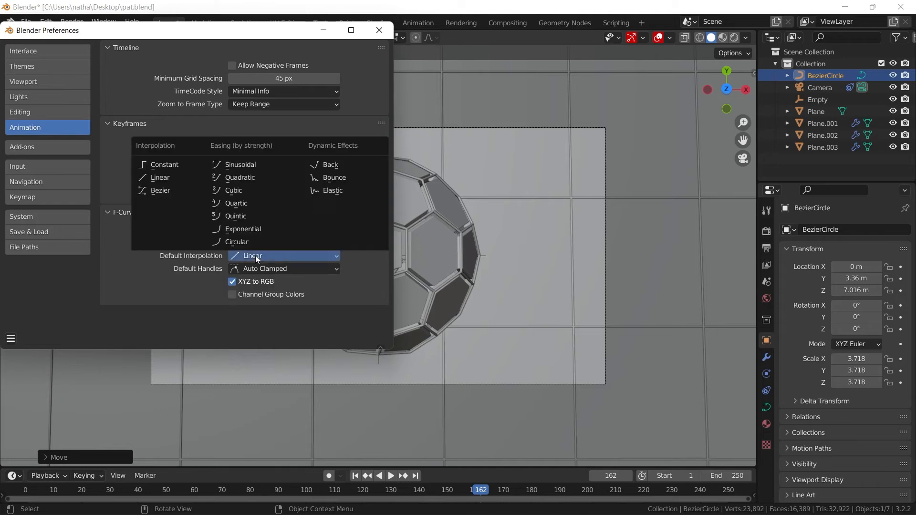
click(160, 191)
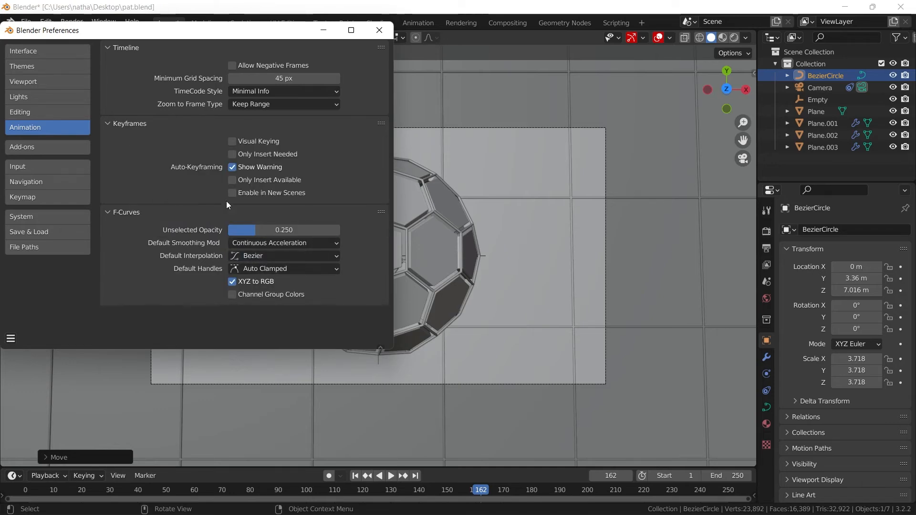
click(389, 34)
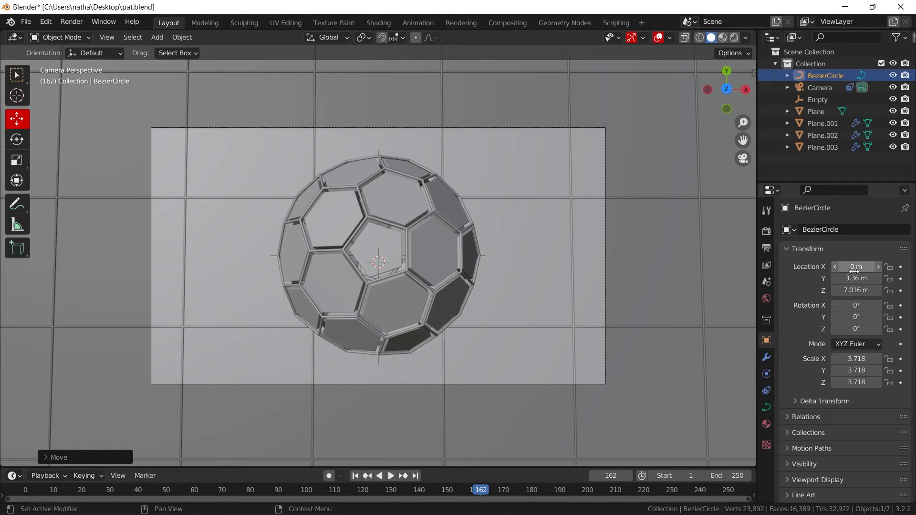
- Set the Bezier circle's Y location to 3.09 m and keyframe its location at frame 1
mouse_move(856, 278)
mouse_down()
mouse_move(727, 279)
mouse_move(844, 279)
mouse_up()
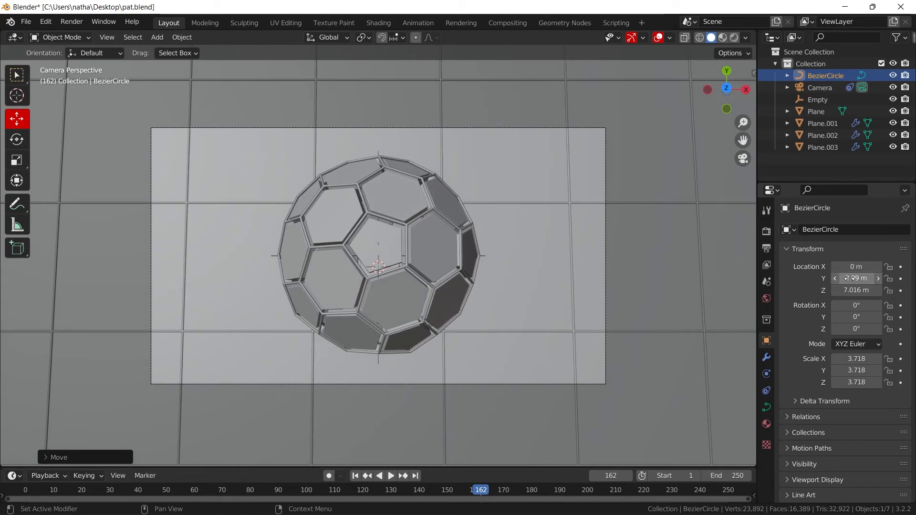
drag(264, 468, 268, 438)
click(356, 447)
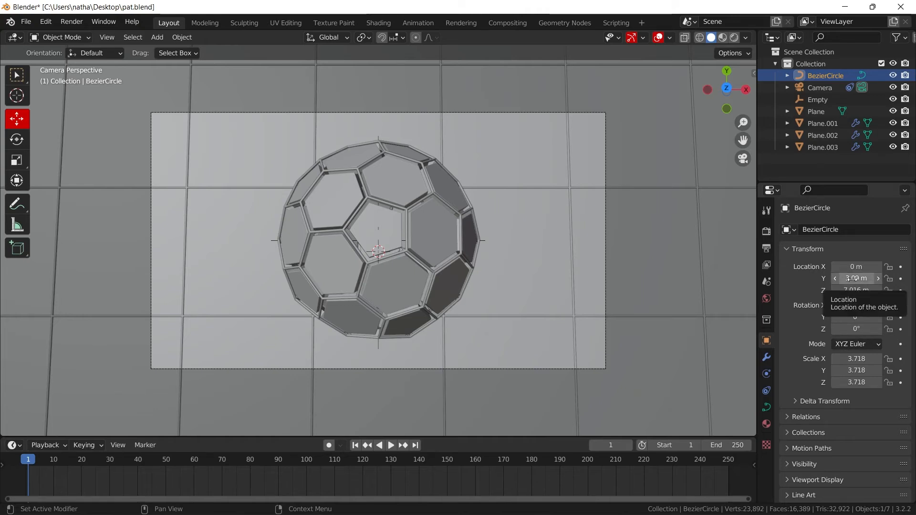
key(i)
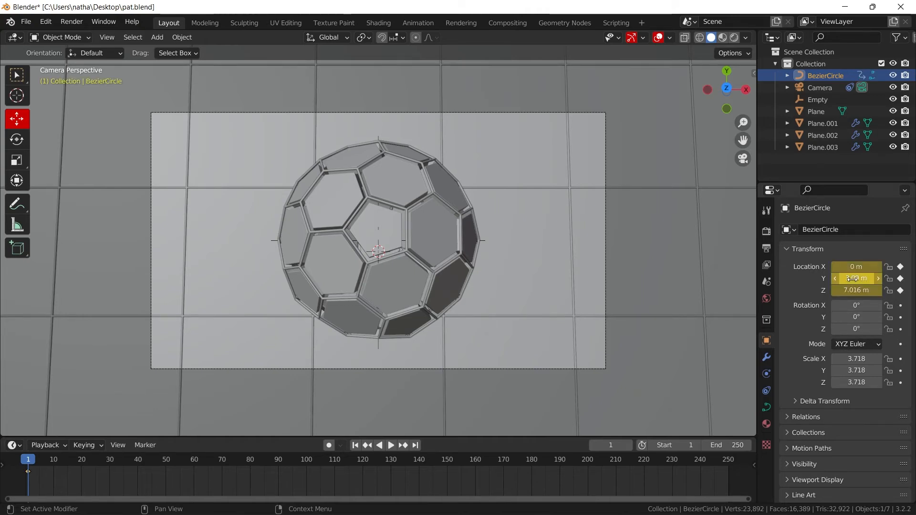
- Move the Bezier circle to Y -1.49 m at frame 128 and keyframe its location there
drag(856, 278, 811, 278)
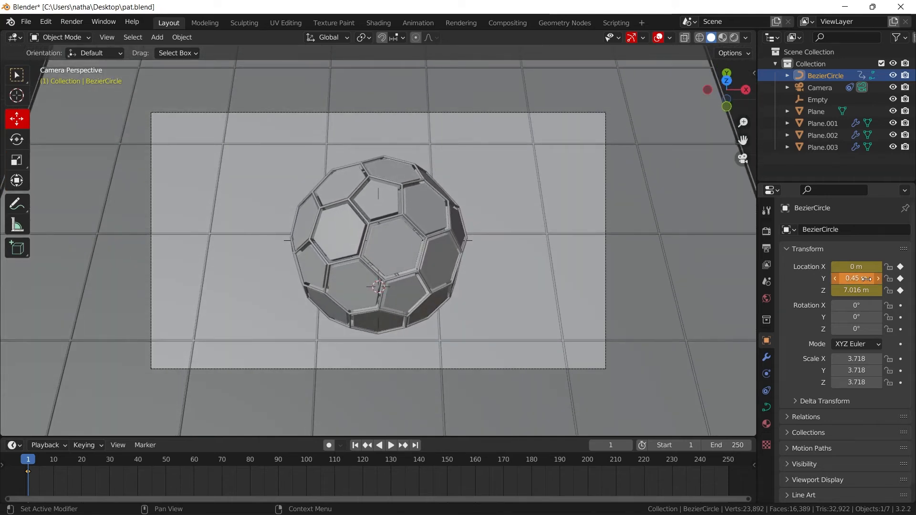
key(ctrl+z)
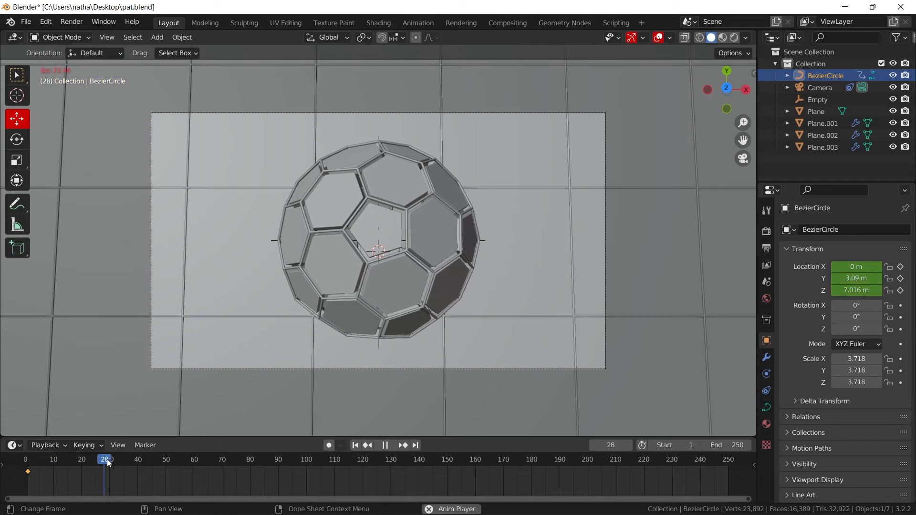
key(space)
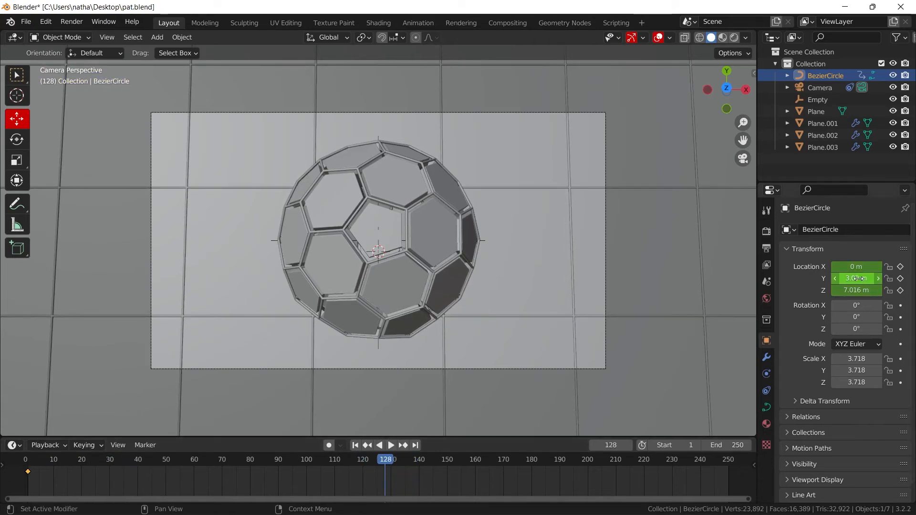
mouse_move(856, 278)
mouse_down()
mouse_move(875, 278)
mouse_move(836, 278)
mouse_move(856, 278)
mouse_up()
key(i)
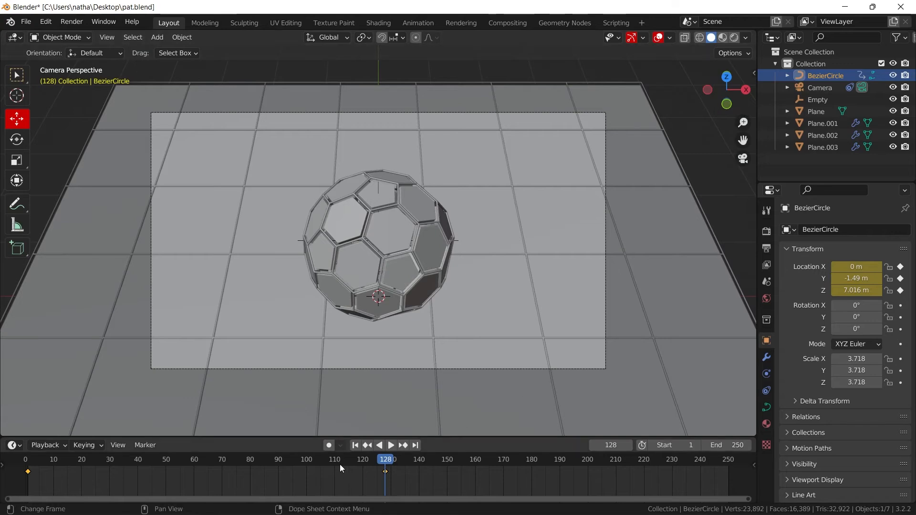
- Play the animation from the first frame to examine the camera movement and return to the start
click(355, 445)
key(space)
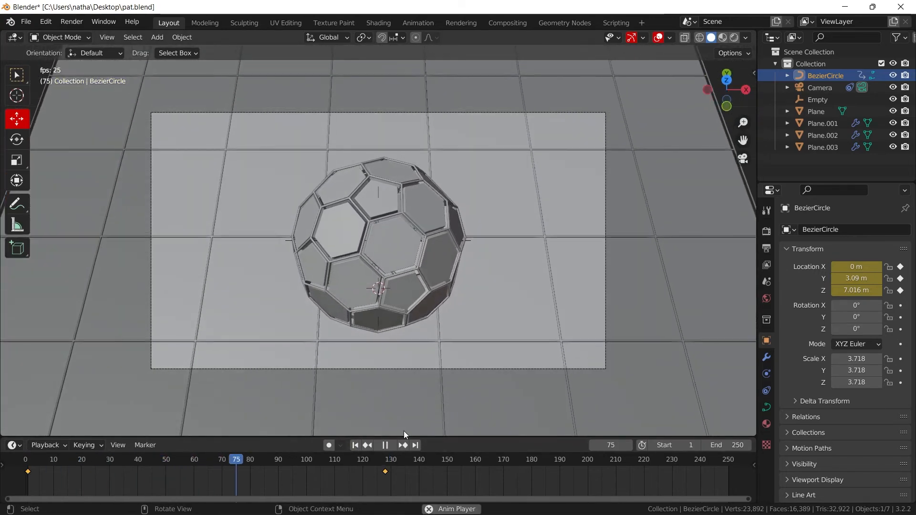
click(354, 445)
- Set the Bezier circle's Z location to 4.166 m at frame 128 and keyframe it
drag(33, 460, 385, 459)
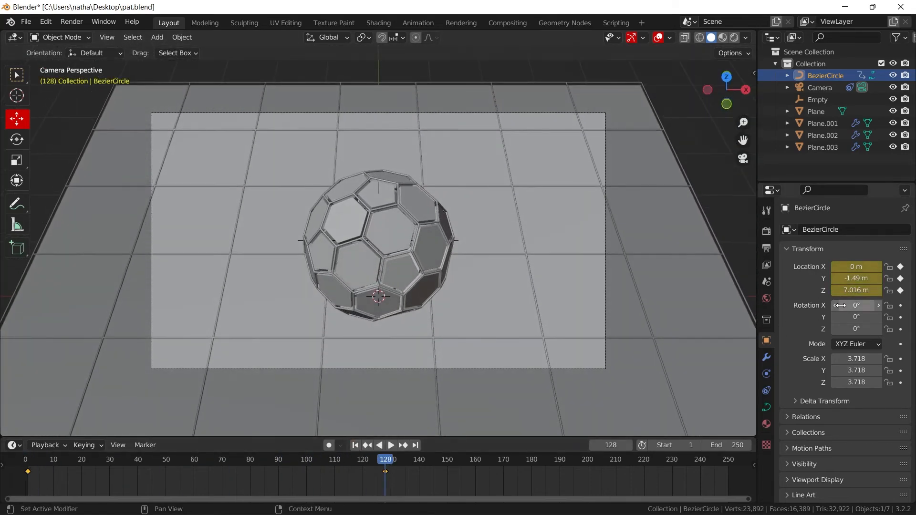
drag(857, 290, 831, 290)
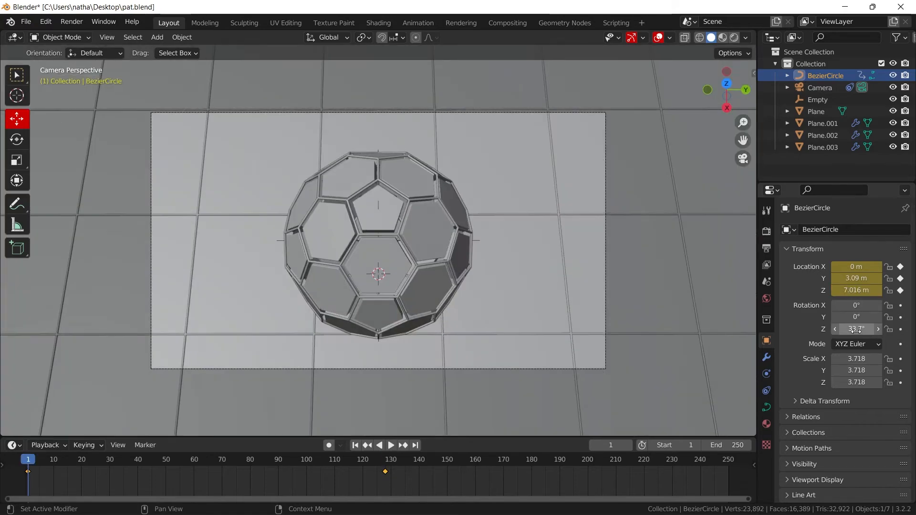
- Set the Bezier circle's Z rotation to -10° at frame 1 and keyframe its rotation
mouse_move(860, 329)
mouse_down()
mouse_move(843, 329)
mouse_move(856, 330)
mouse_up()
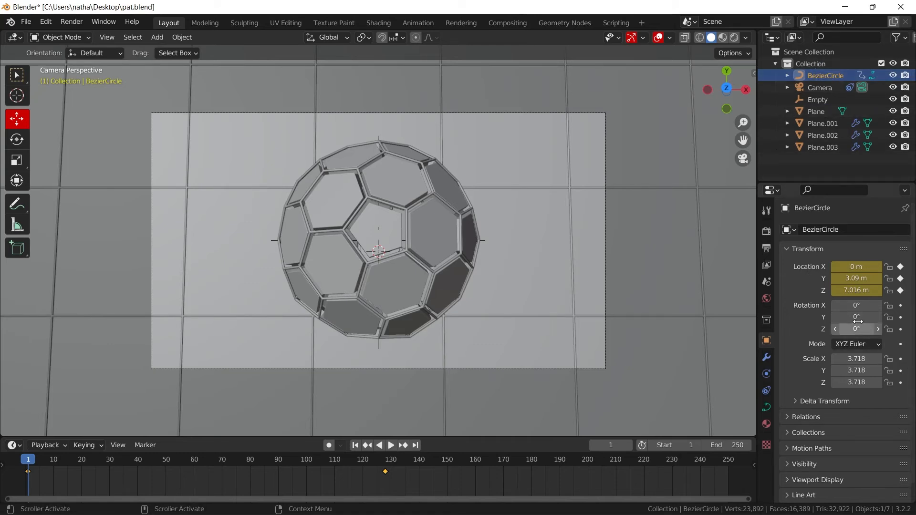
drag(856, 329, 845, 330)
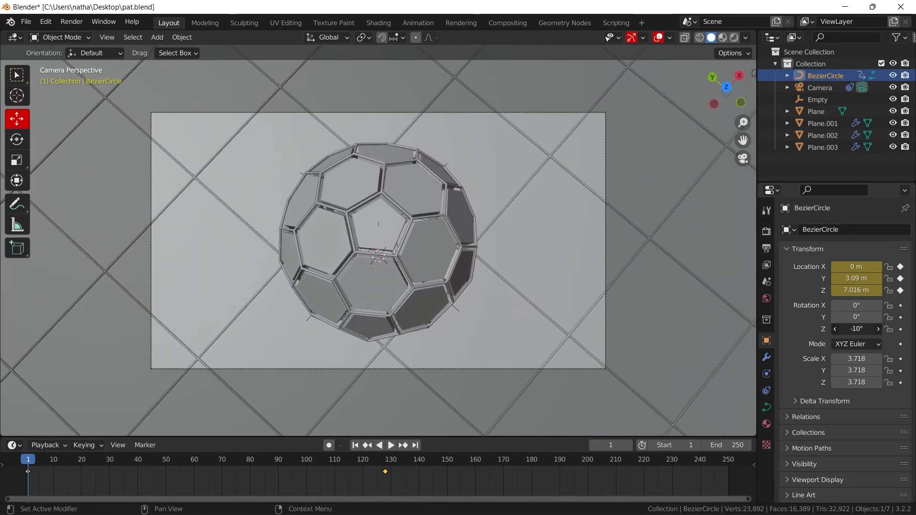
key(i)
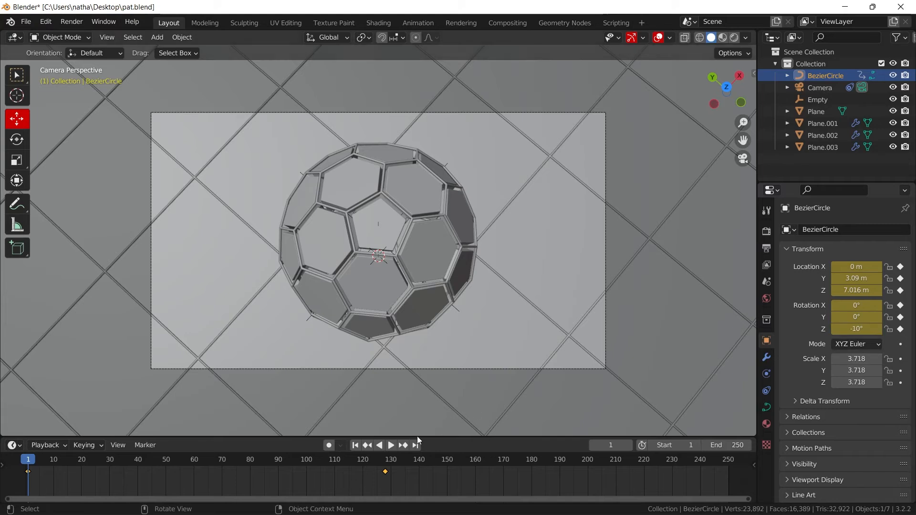
- Set the Bezier circle's Z rotation to 0° at frame 128 and keyframe it
click(385, 463)
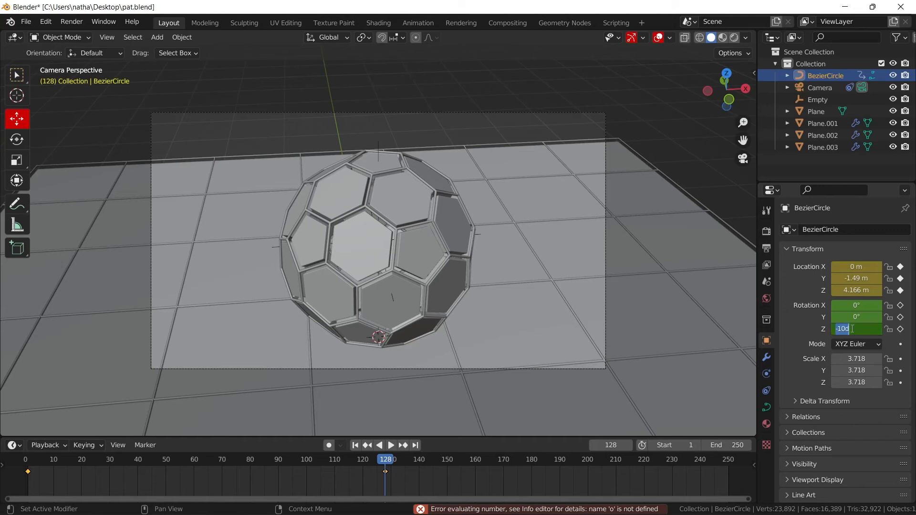
click(852, 329)
text(0)
key(Return)
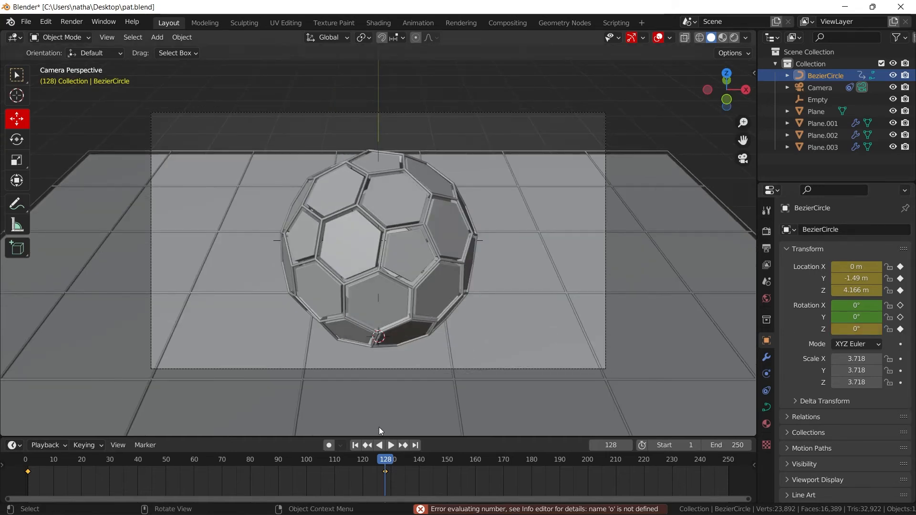
- Play the animation from the first frame to examine the camera's combined move and rotation
click(355, 445)
key(space)
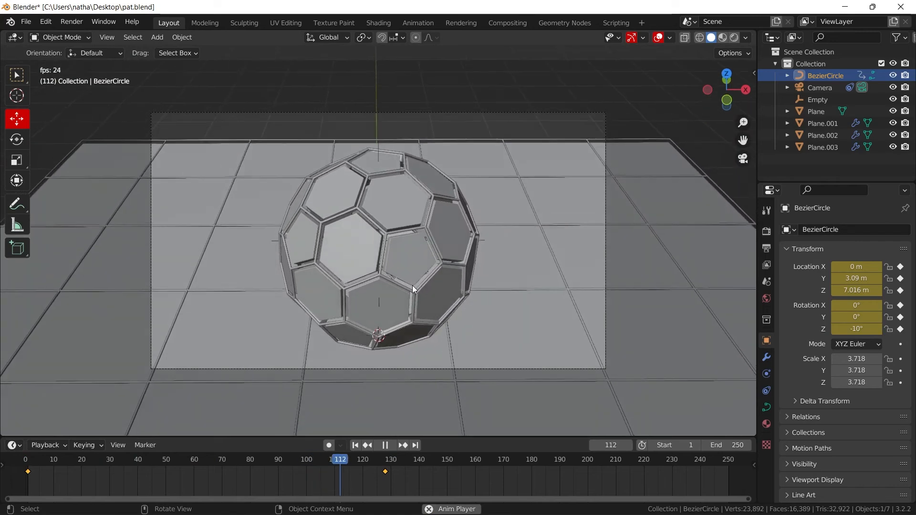
click(385, 446)
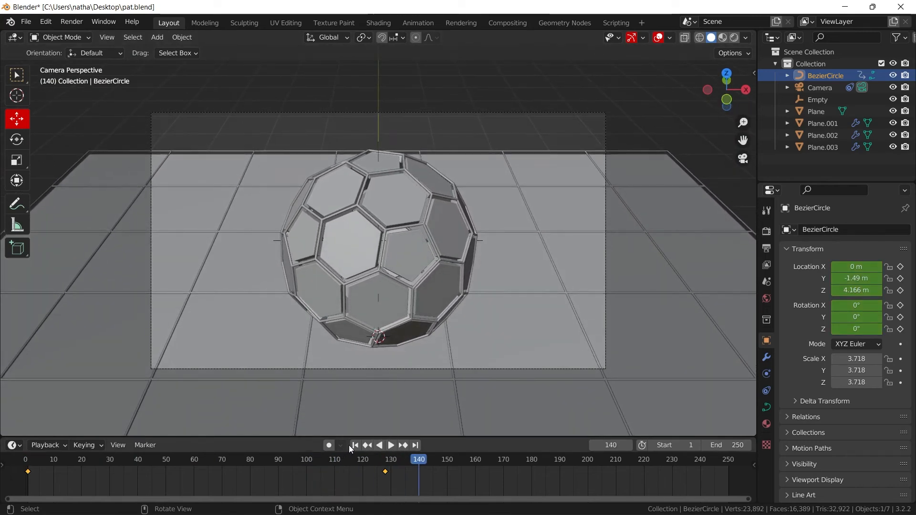
- Scale the floor plane up to about 1.593 so it extends well past the wire grid
click(523, 307)
key(s)
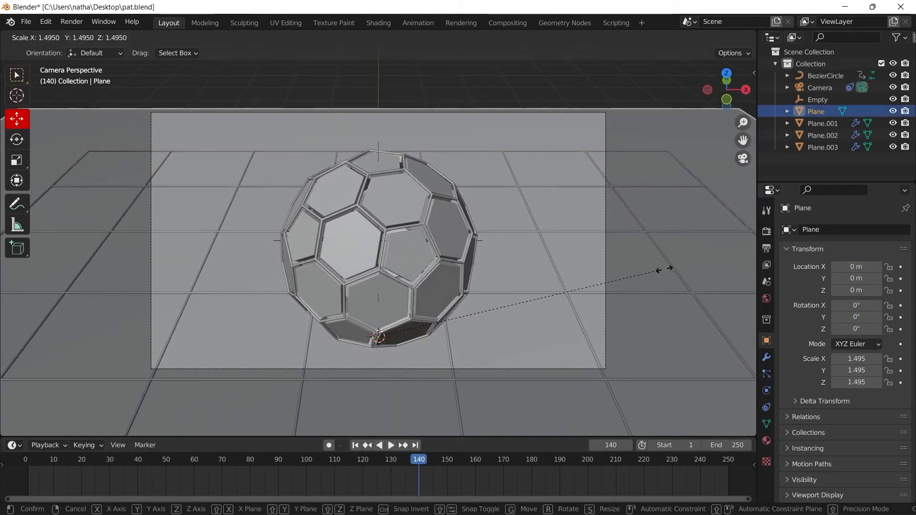
click(599, 259)
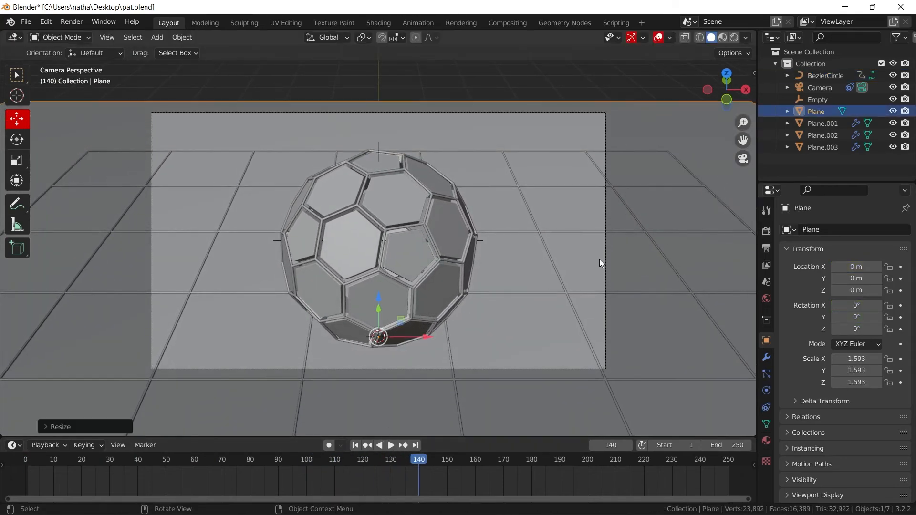
- Play the animation from the first frame in Material Preview shading with the viewport overlays hidden
click(354, 445)
click(724, 38)
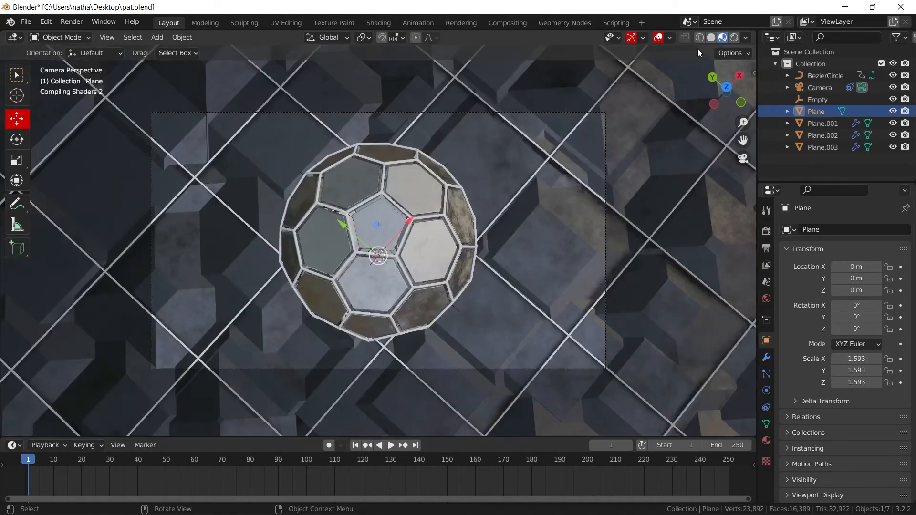
click(658, 38)
key(space)
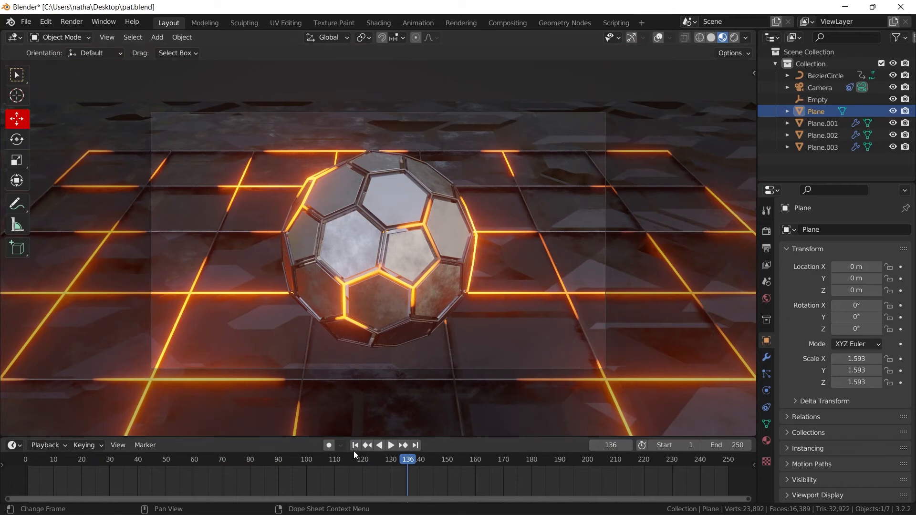
key(Escape)
- Switch the viewport to Rendered shading, inspect the glowing scene from an angle and open the Eevee render settings
middle_drag(430, 270, 690, 96)
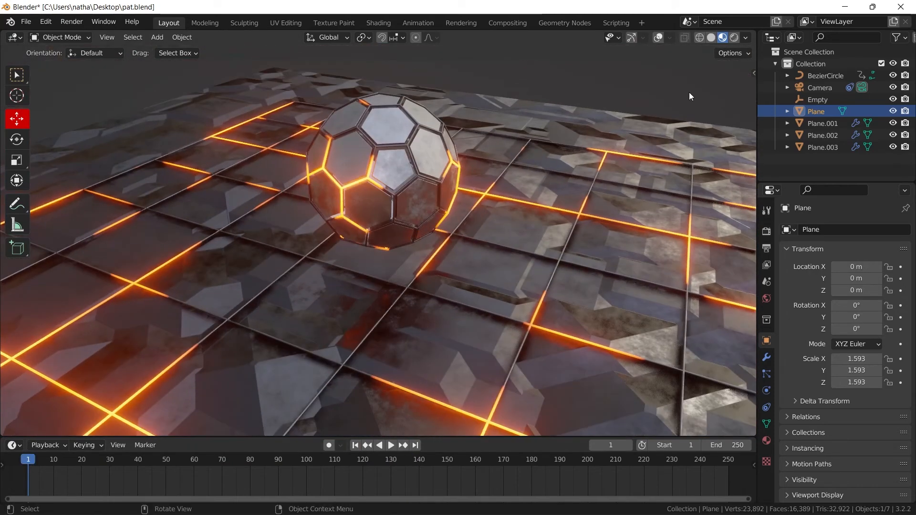
key(z)
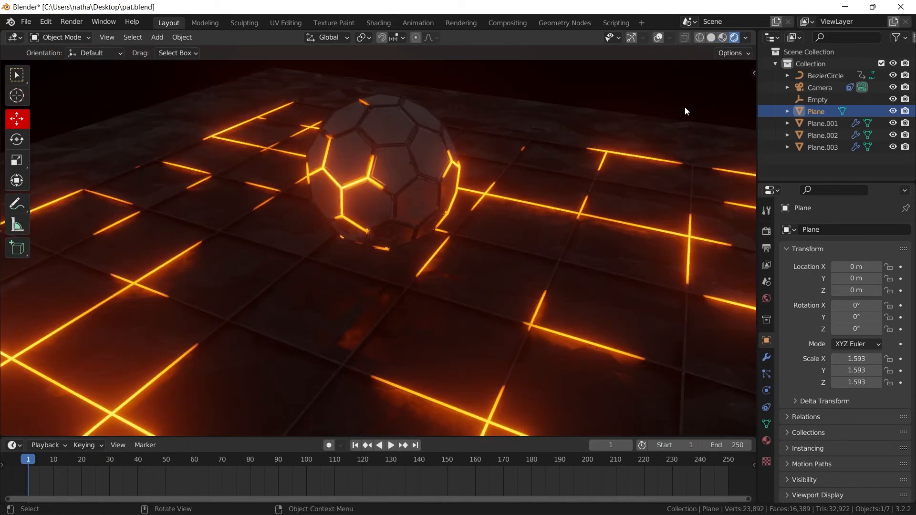
mouse_move(625, 193)
middle_down()
mouse_move(528, 204)
mouse_move(562, 210)
middle_up()
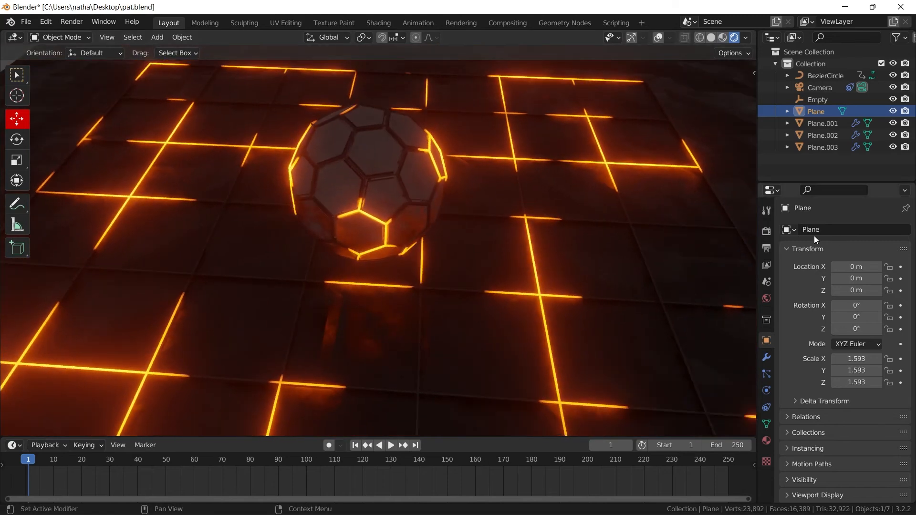
click(768, 232)
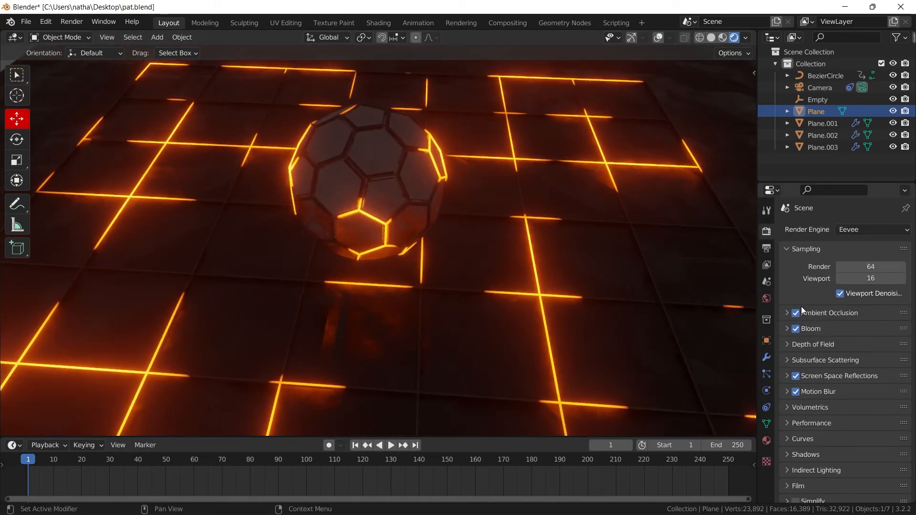
- Add an area light to the scene and turn the viewport overlays and gizmos back on
key(shift+a)
mouse_move(505, 175)
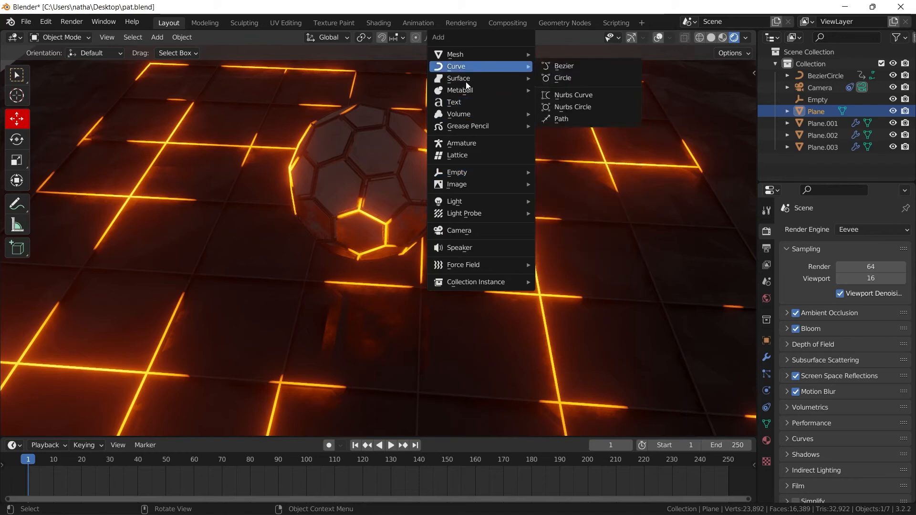
mouse_move(462, 203)
click(584, 239)
middle_drag(574, 231, 620, 275)
click(658, 38)
click(632, 38)
- Move the area light up and away from the sphere, adjusting its position from several viewing angles
key(g)
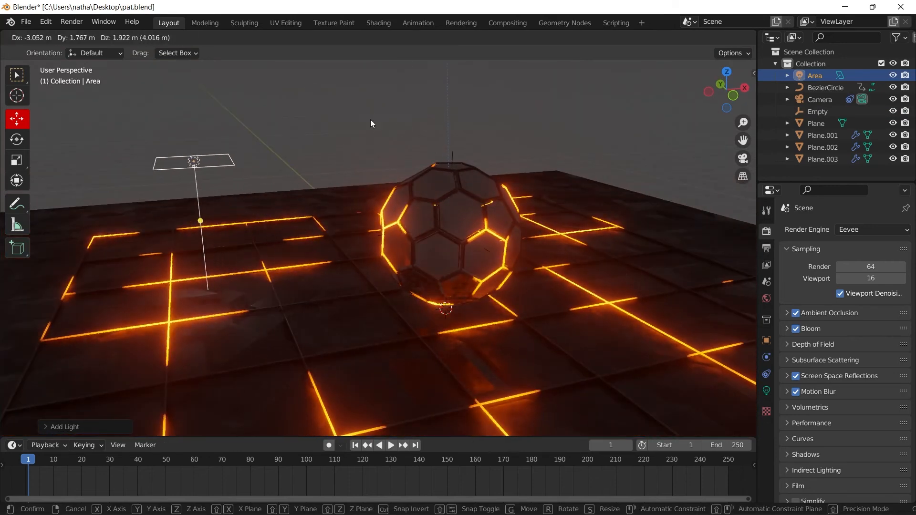
click(370, 120)
middle_drag(370, 120, 413, 236)
key(g)
click(366, 201)
middle_drag(365, 200, 531, 157)
key(g)
click(563, 93)
key(g)
click(393, 105)
- Rotate the area light freely so it aims toward the sphere, and return to the camera view
key(r)
key(r)
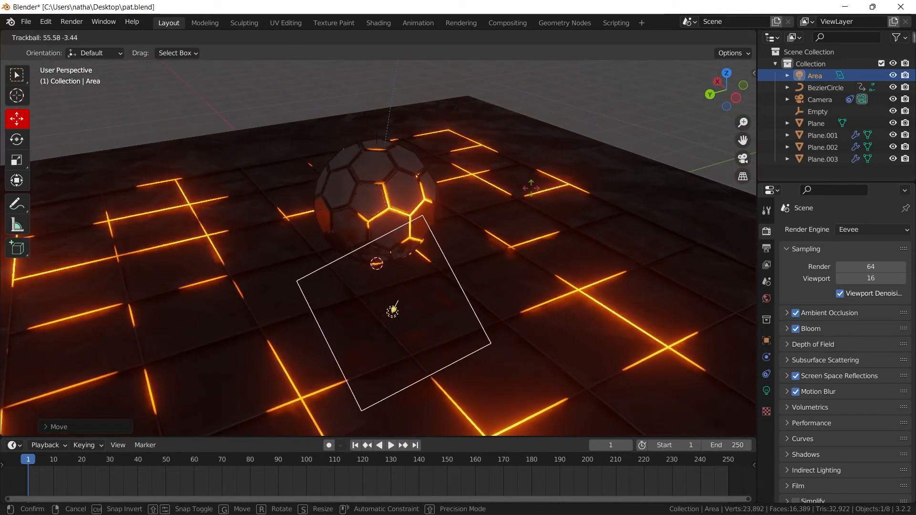
click(537, 201)
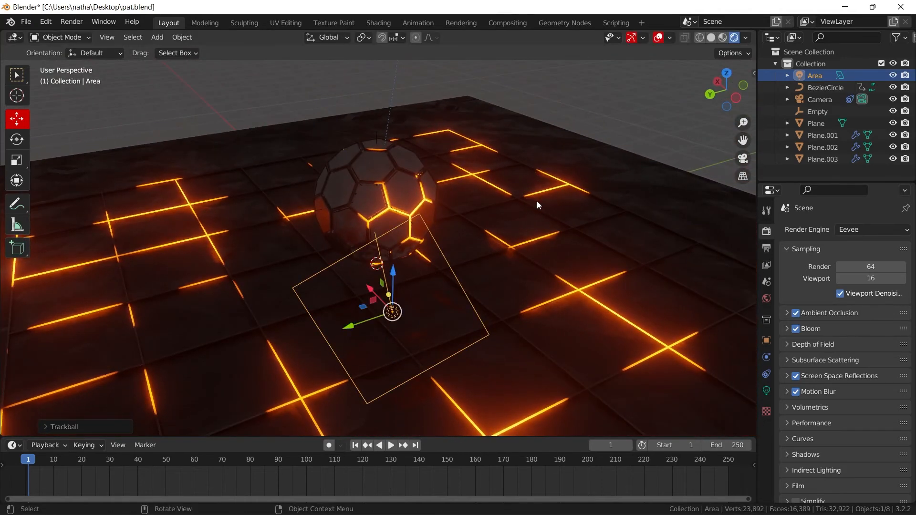
key(KP_0)
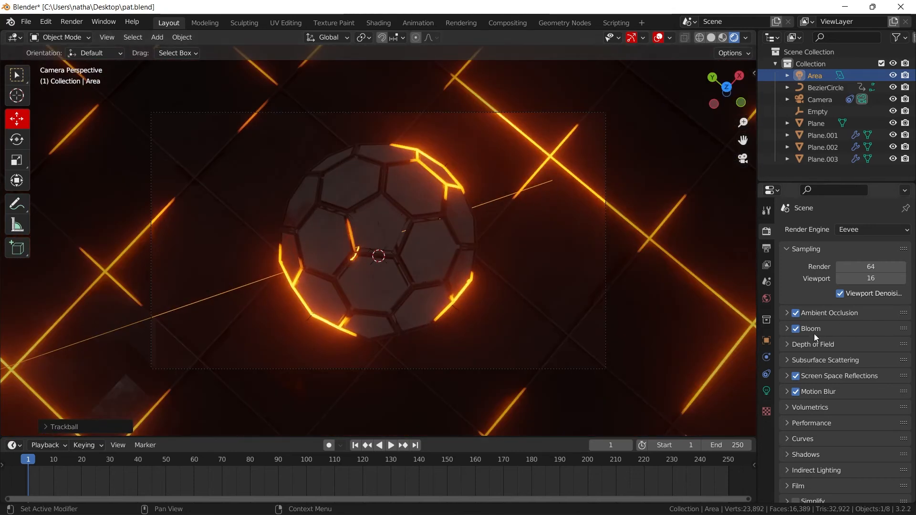
- Set the area light's power to 278.2 W and its colour to pale blue
click(766, 390)
drag(856, 310, 884, 310)
click(854, 297)
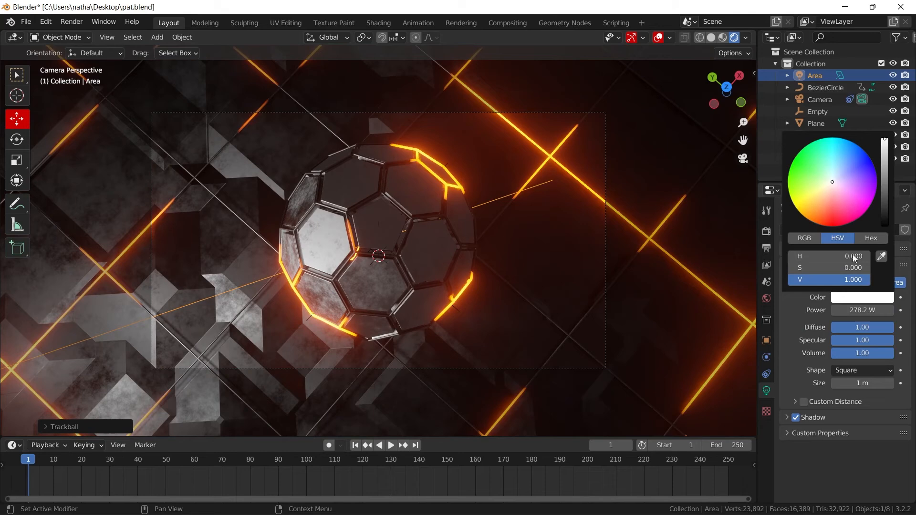
click(840, 170)
- Preview the lit animation up to frame 103 and set the area light's power to 619.8 W
key(space)
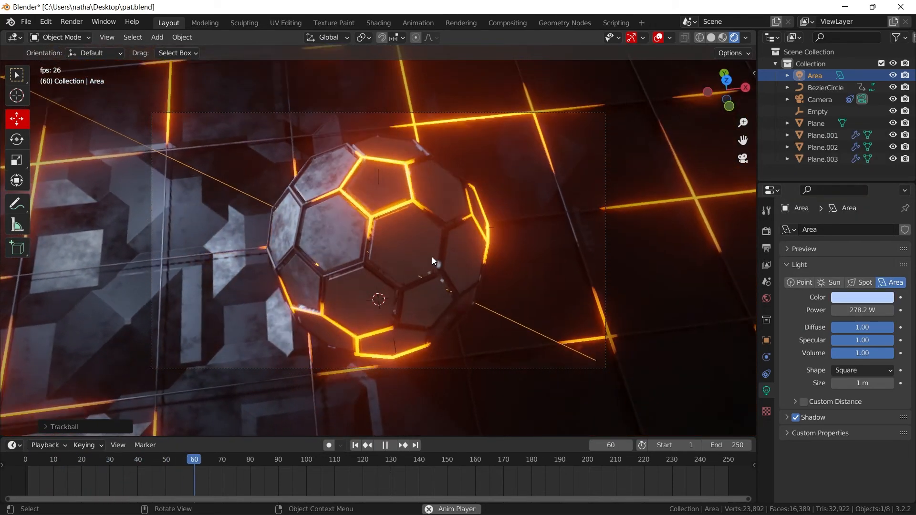
key(space)
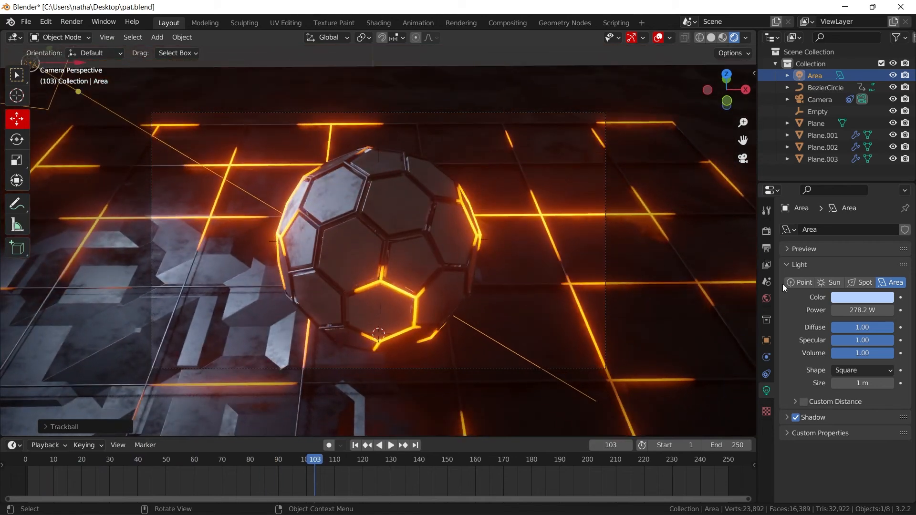
drag(876, 310, 896, 309)
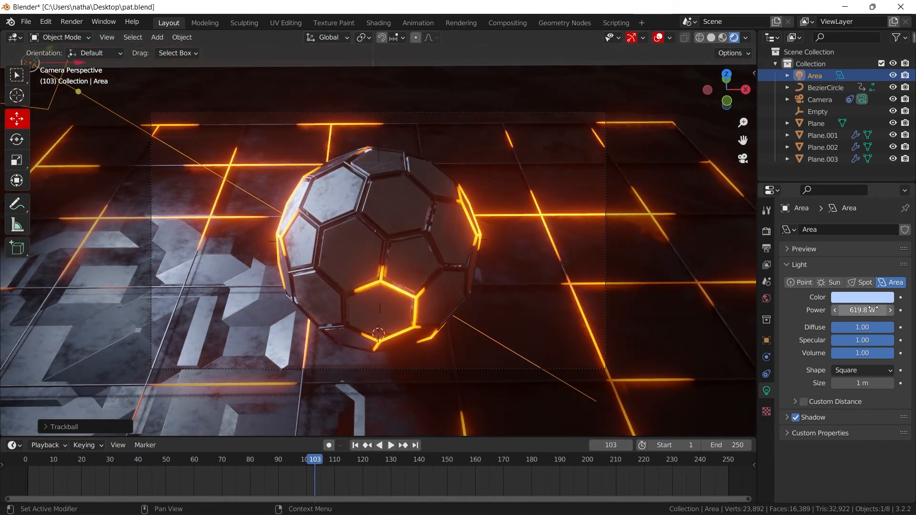
- Set the floor plane material's Specular to 0 and darken its base colour to near black
click(224, 341)
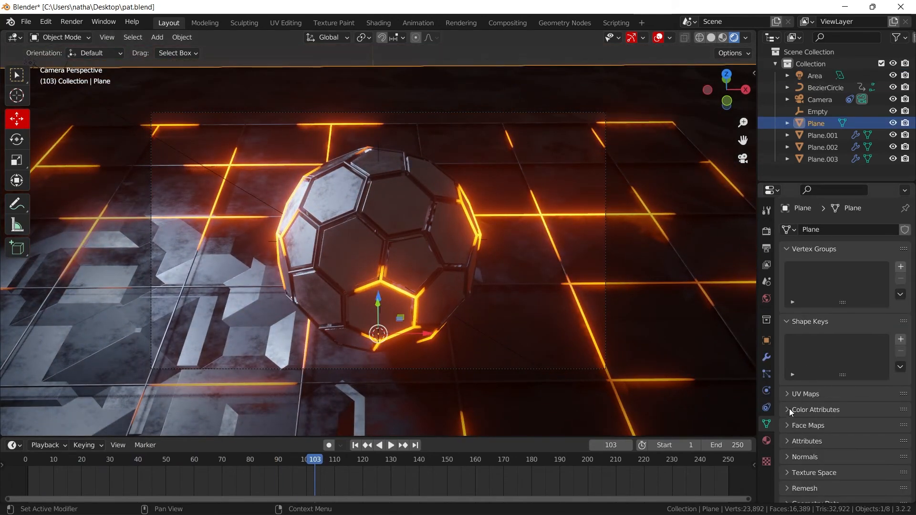
scroll(786, 313, down, 2)
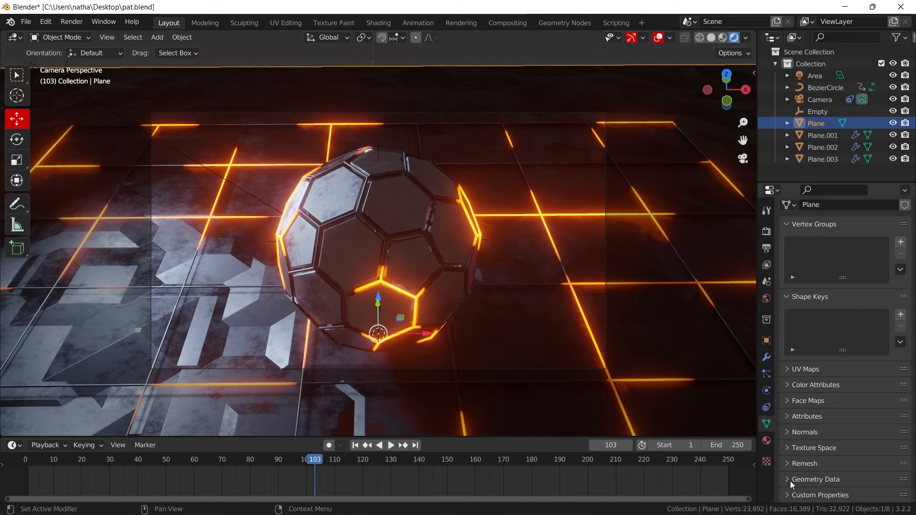
click(766, 441)
scroll(823, 365, down, 6)
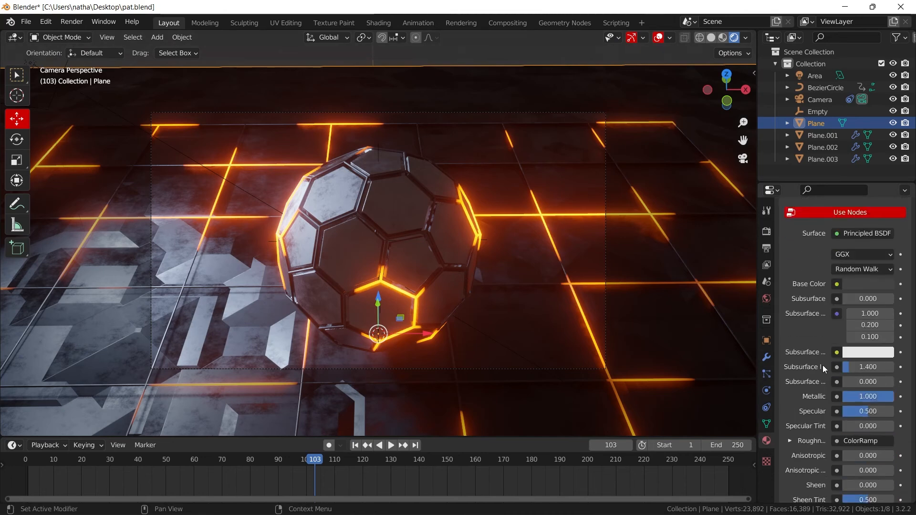
drag(877, 394, 844, 393)
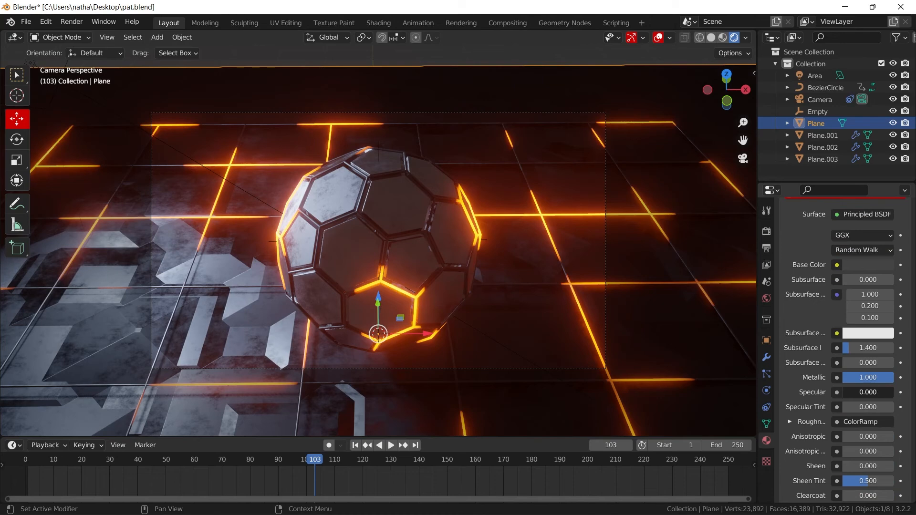
click(863, 265)
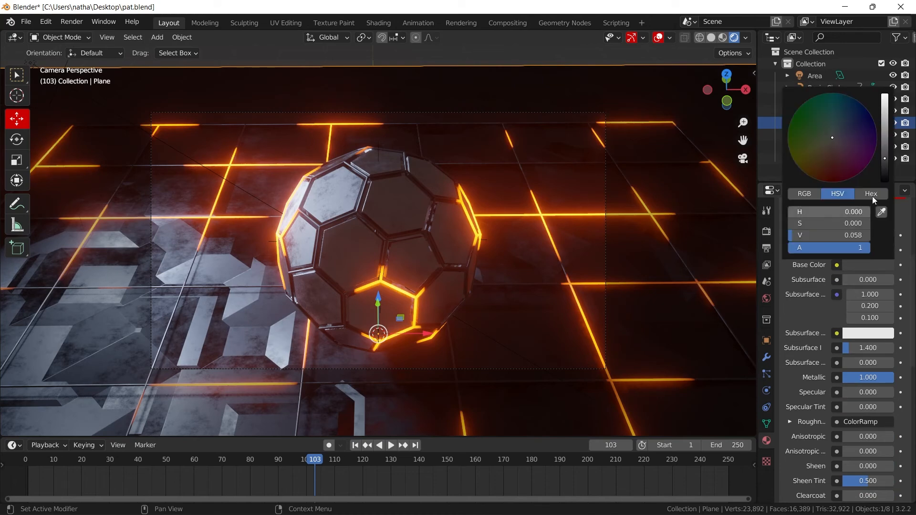
drag(885, 171, 884, 165)
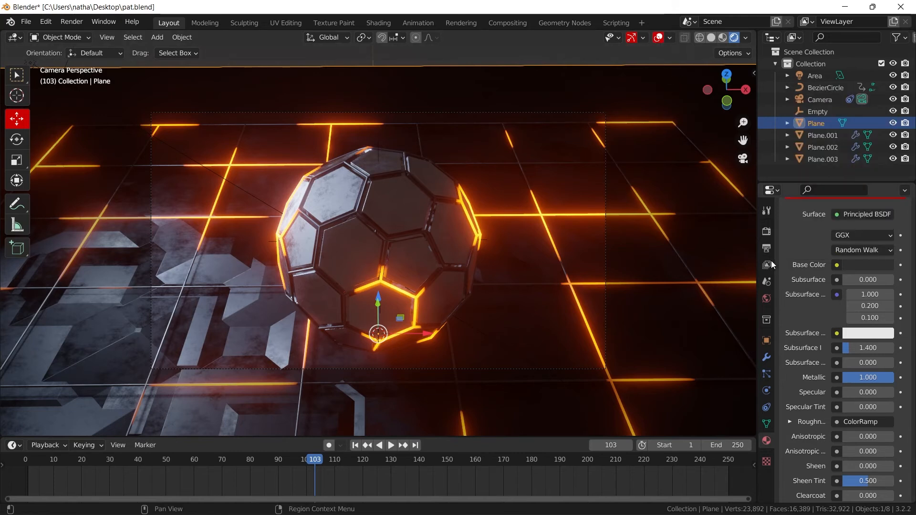
- Show the world settings, switch to Chrome, search for polyhaven and open Poly Haven's HDRI library
click(766, 299)
mouse_move(189, 487)
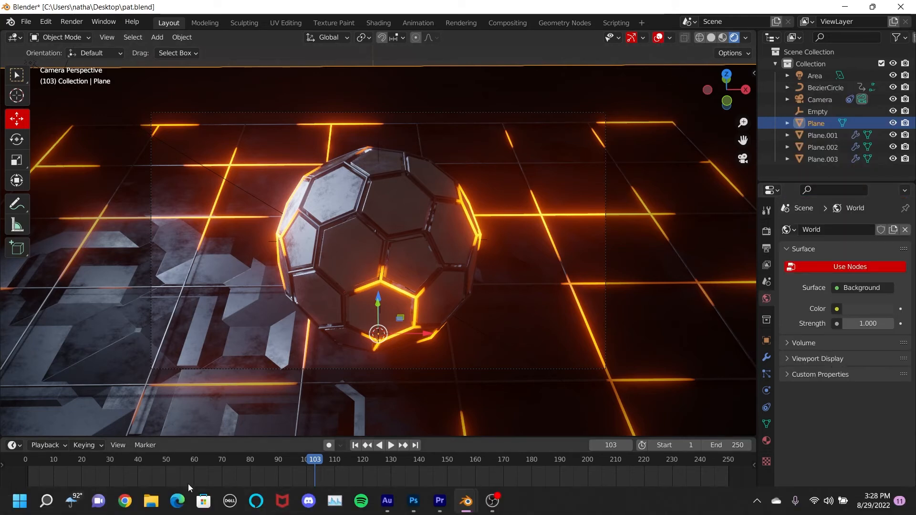
click(125, 501)
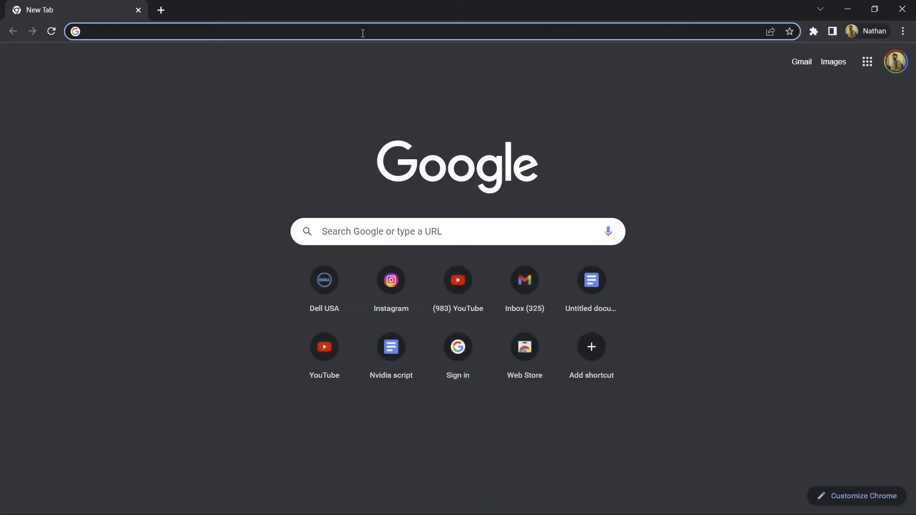
text(pol)
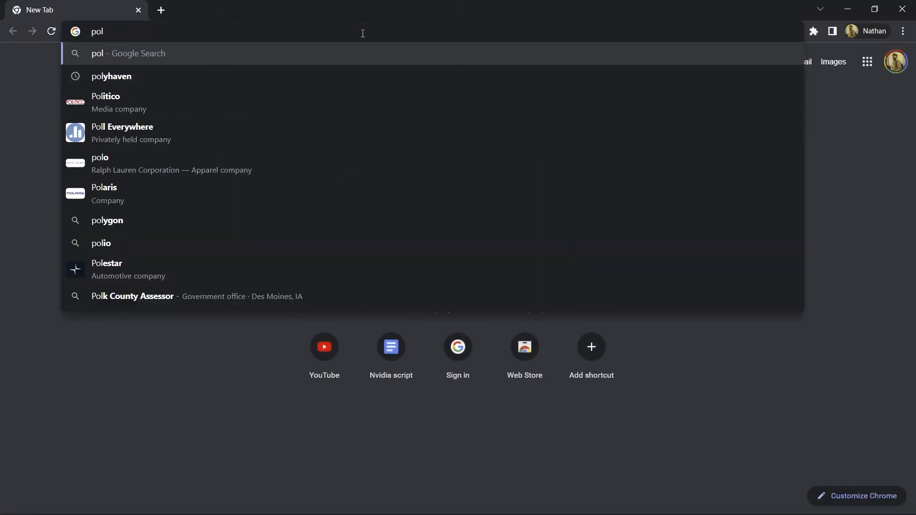
click(125, 76)
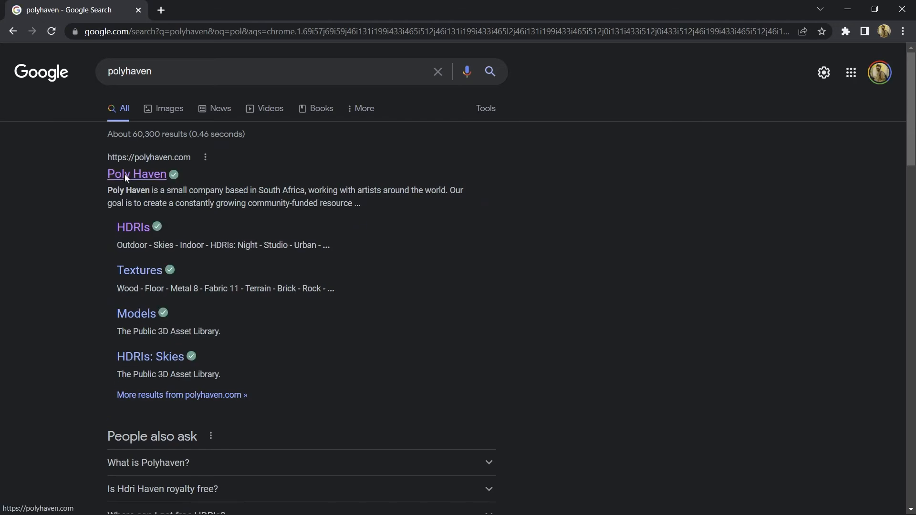
click(125, 175)
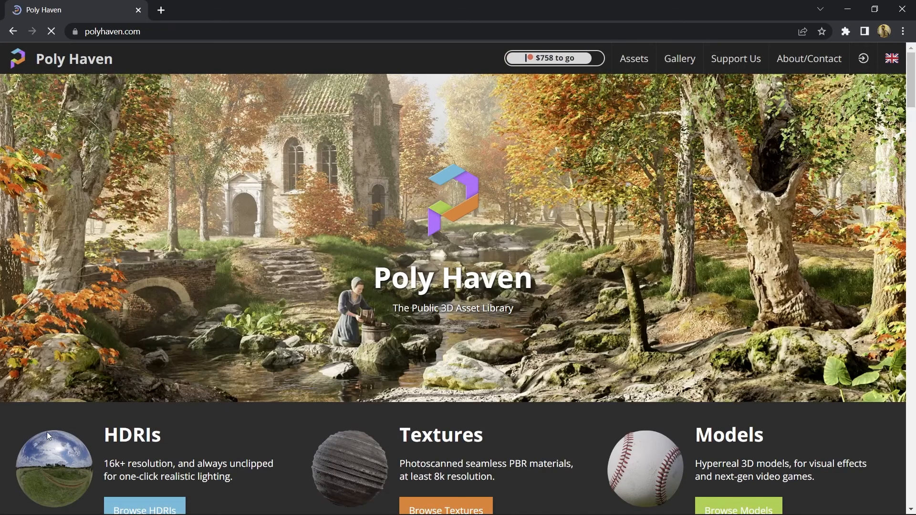
click(48, 435)
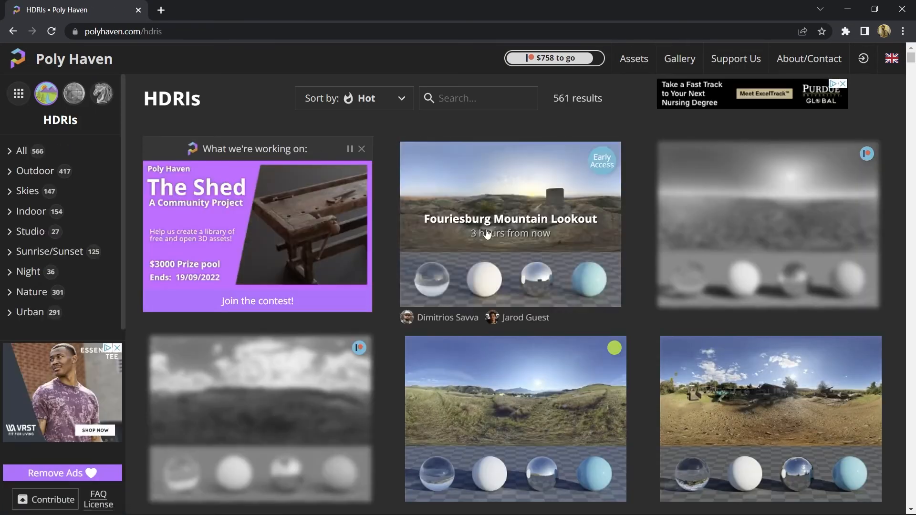
- View the Solitude Interior HDRI and return to the HDRI listing
scroll(451, 253, down, 6)
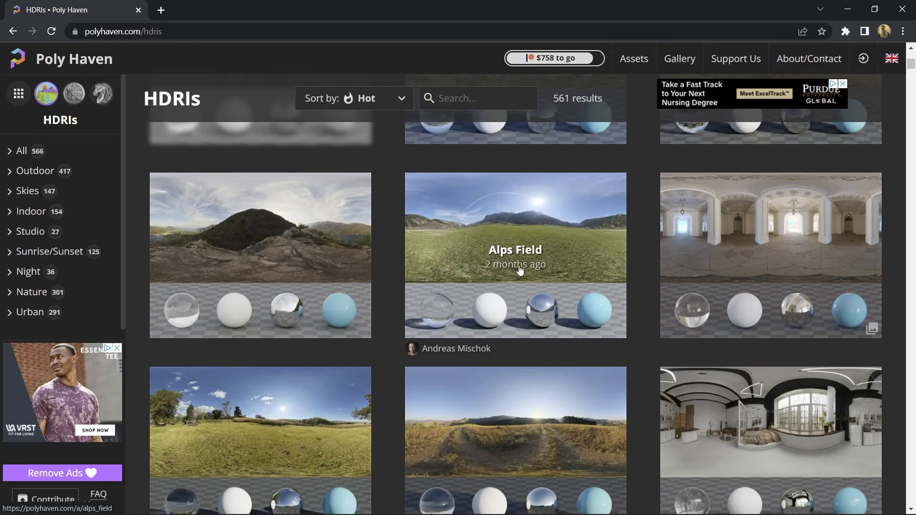
click(700, 245)
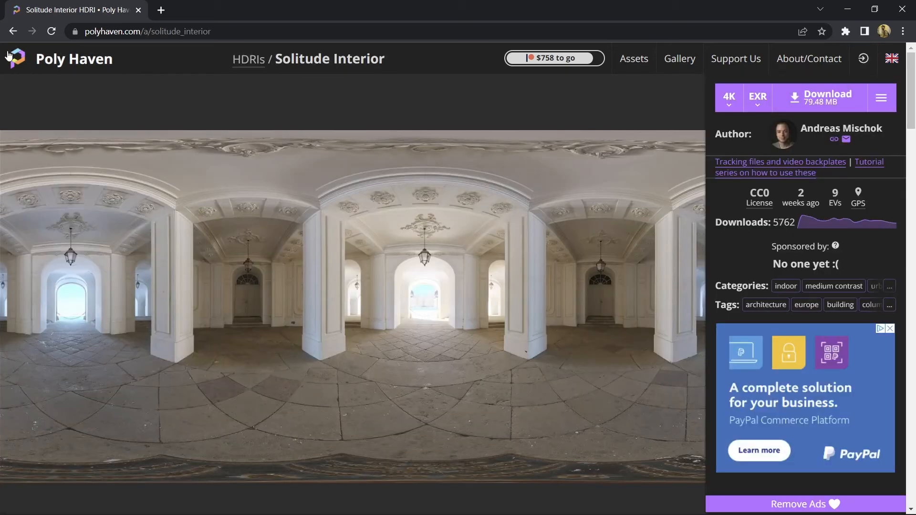
click(13, 33)
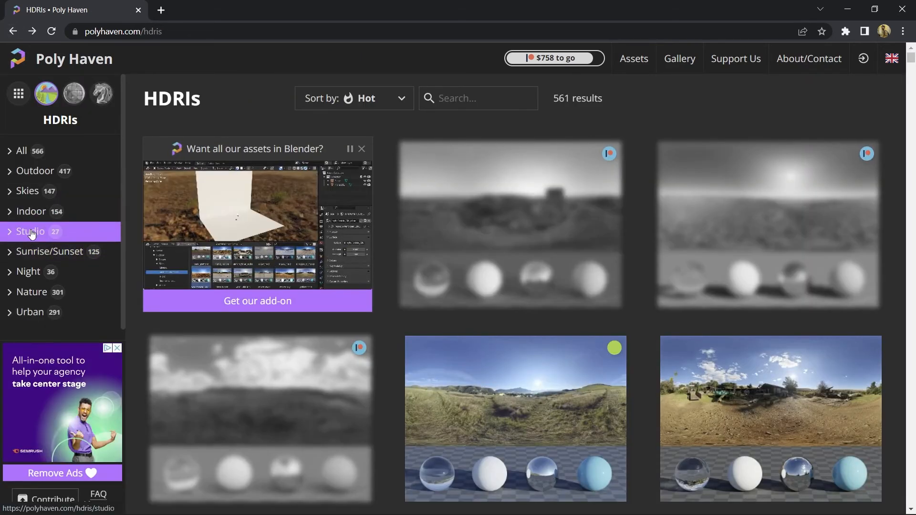
- Filter the HDRIs to the Indoor category and look through them for a suitable lighting environment
click(29, 212)
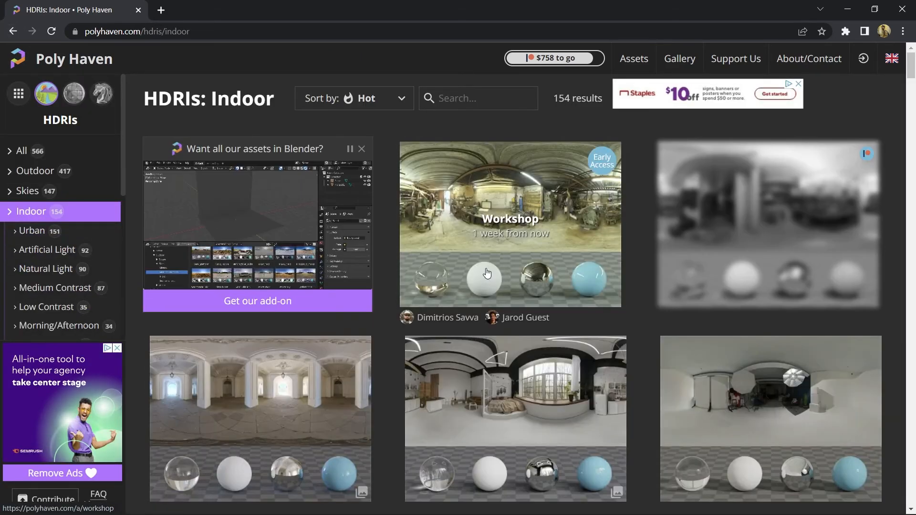
scroll(487, 273, down, 20)
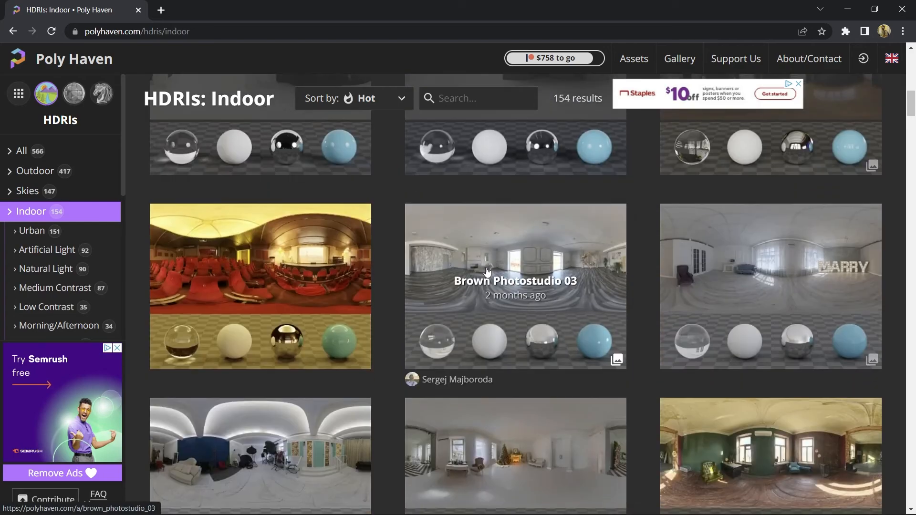
scroll(486, 272, down, 6)
scroll(486, 272, down, 6)
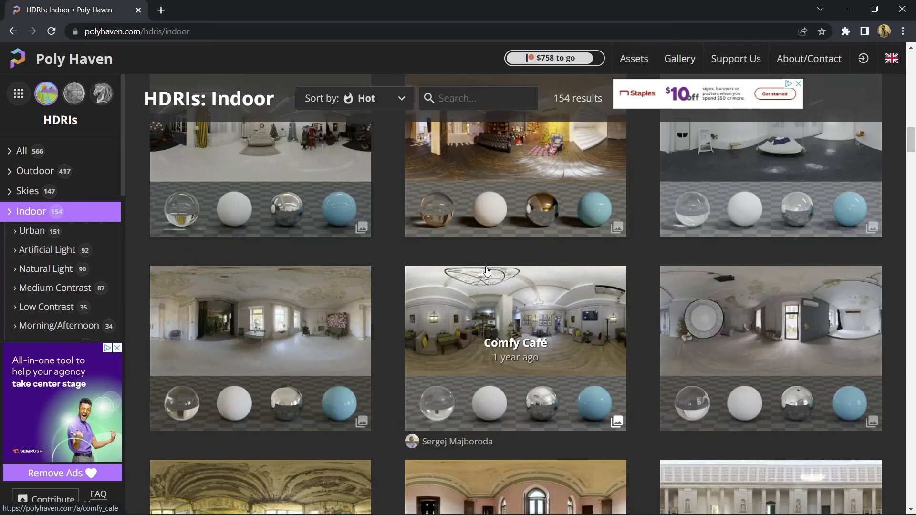
scroll(487, 271, down, 3)
scroll(486, 271, down, 12)
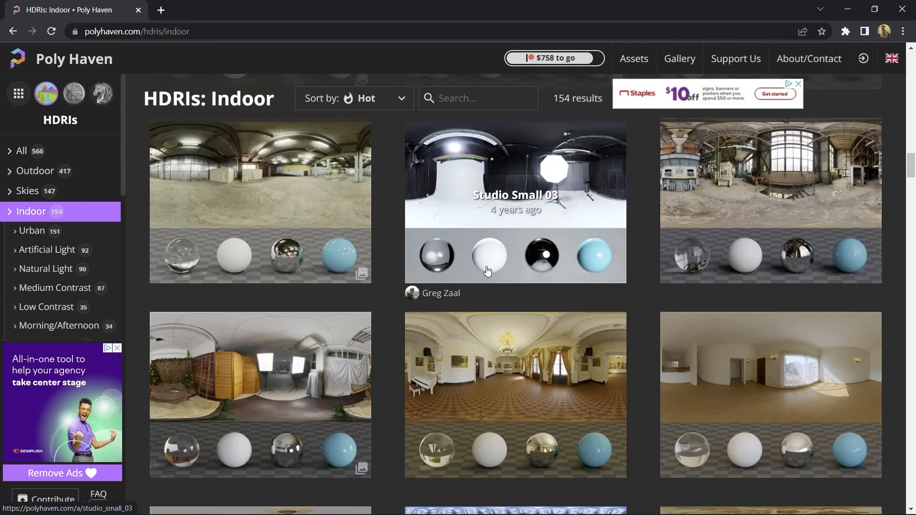
scroll(487, 272, down, 6)
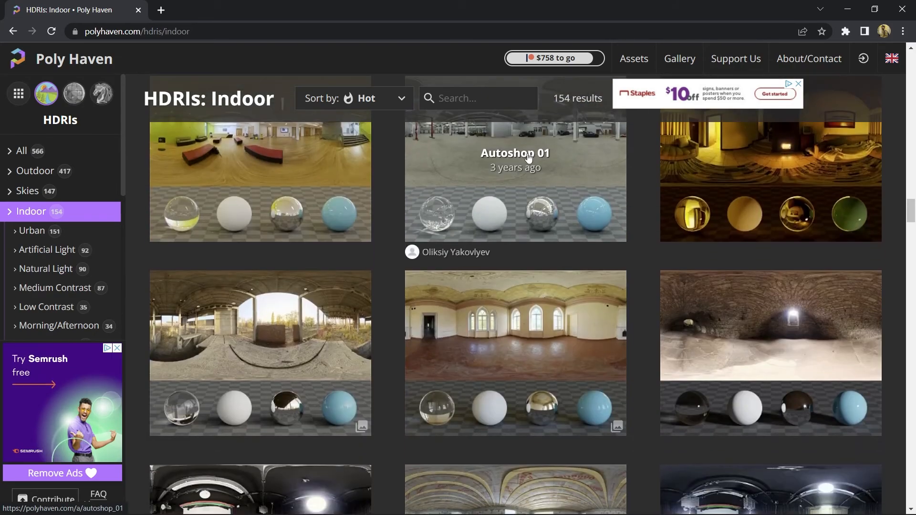
click(847, 9)
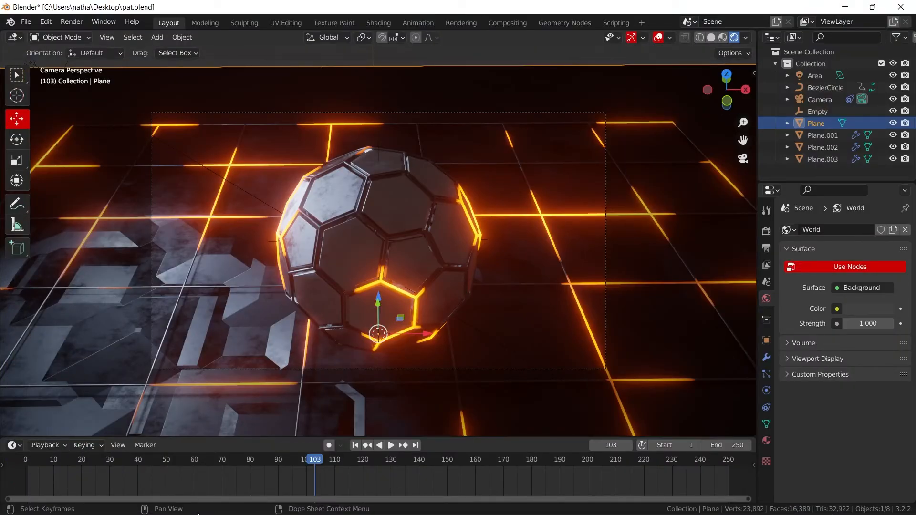
key(super)
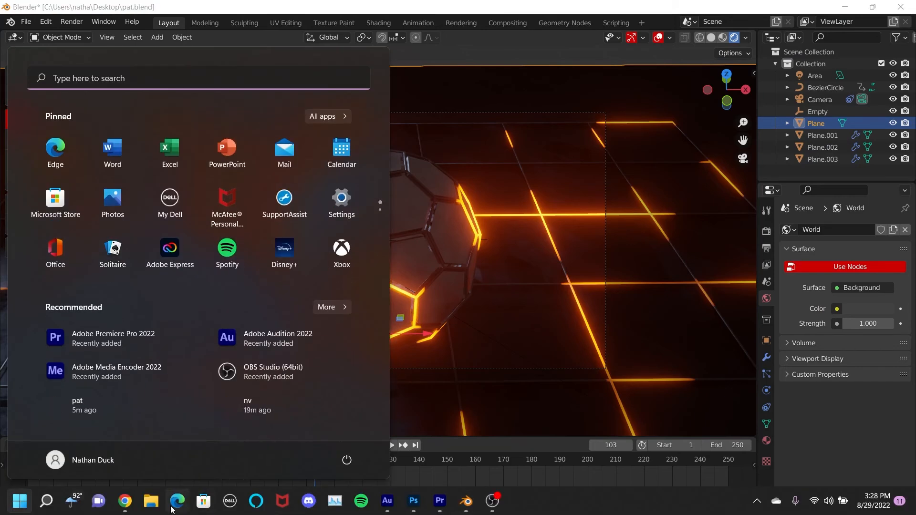
click(131, 508)
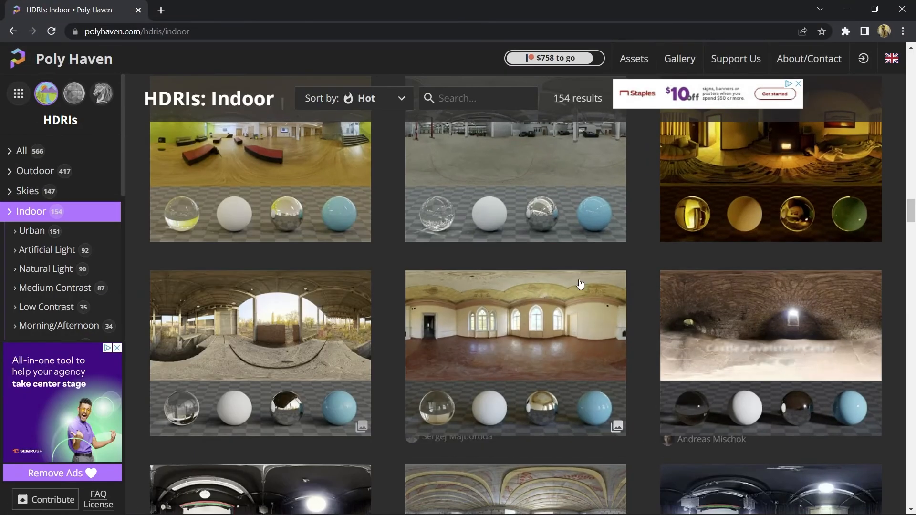
- Open the Autoshop 01 HDRI and download it to the Desktop as a 4K EXR
click(496, 208)
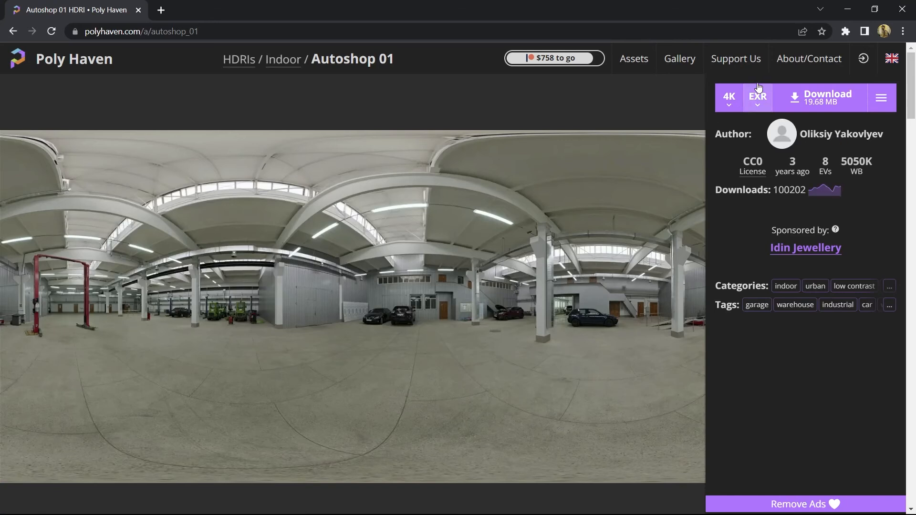
click(729, 98)
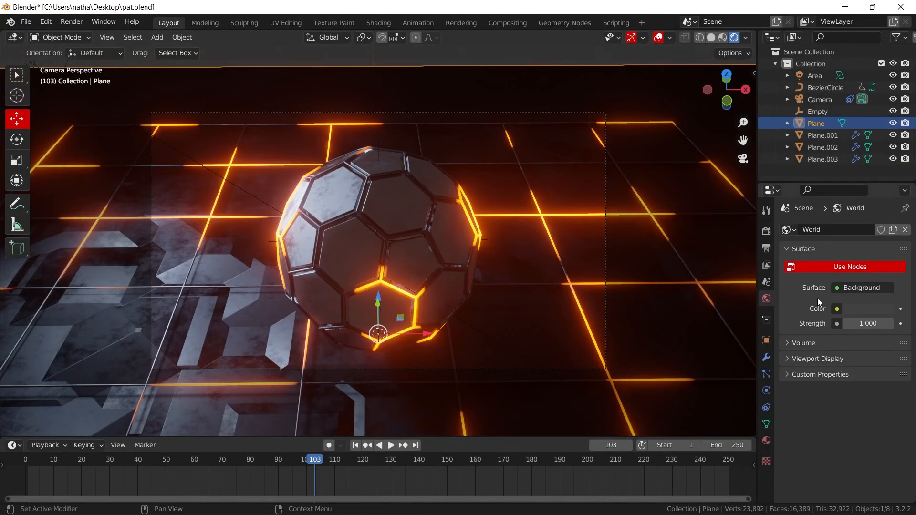
- Switch to Blender, give the world colour an Environment Texture with autoshop_01_4k.exr from the Desktop and set its strength to 0.2
click(836, 309)
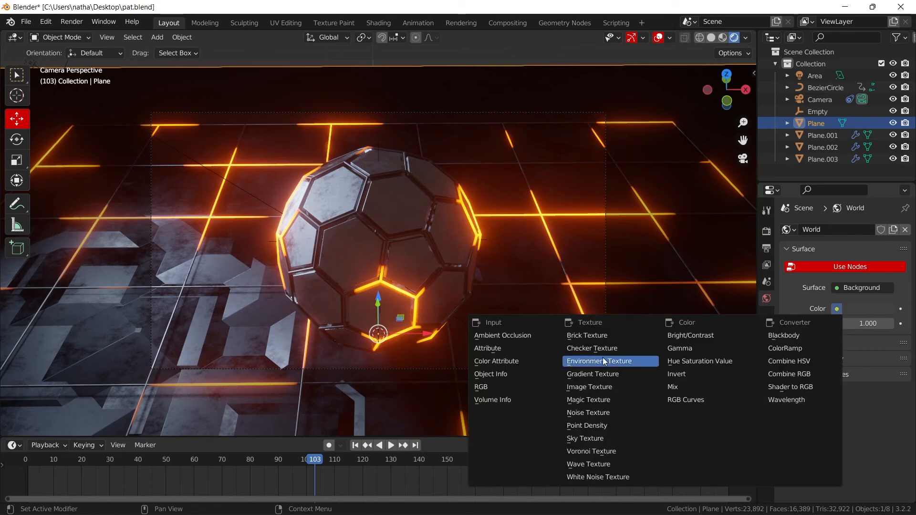
key(Return)
click(869, 320)
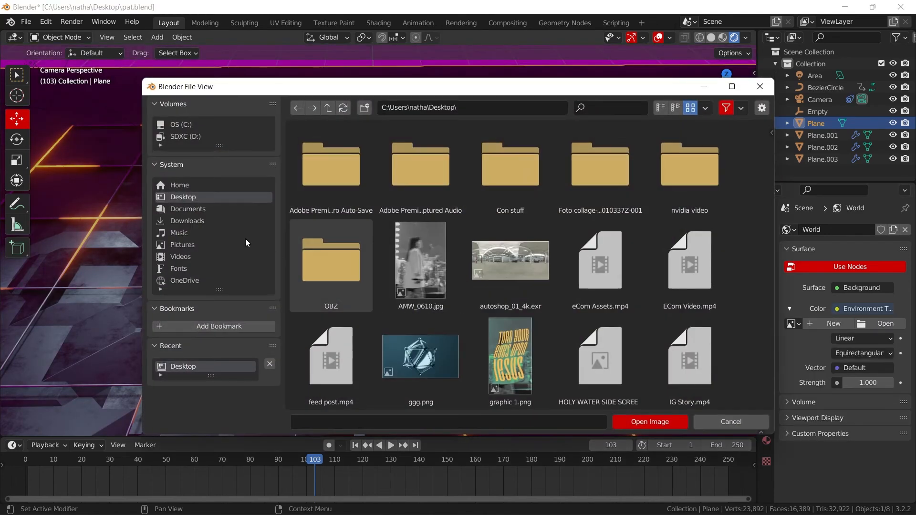
double_click(516, 257)
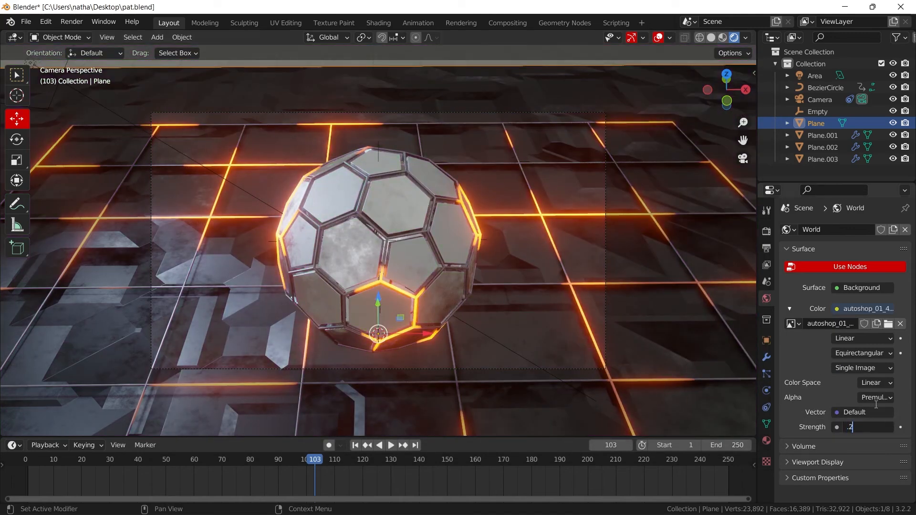
text(.2)
key(Return)
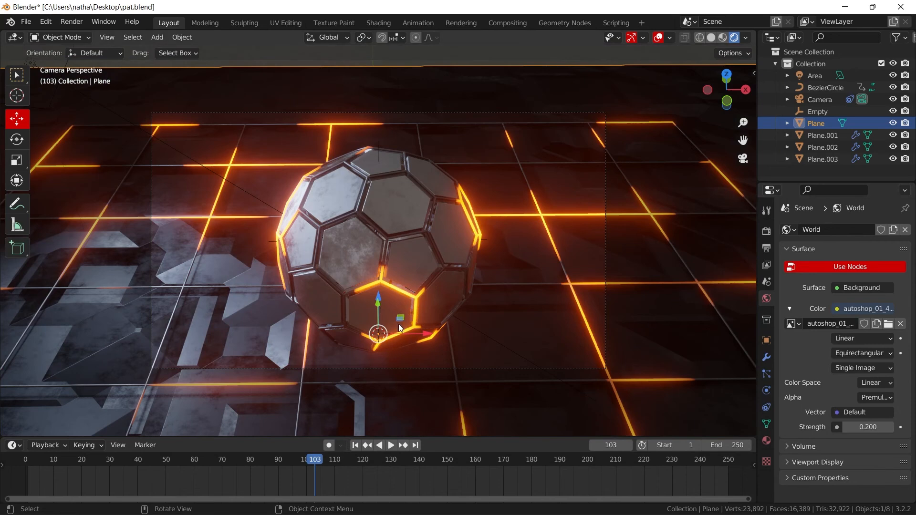
- Play the animation from frame 1 to frame 130 to examine the HDRI lighting on the sphere
scroll(408, 262, up, 2)
click(354, 445)
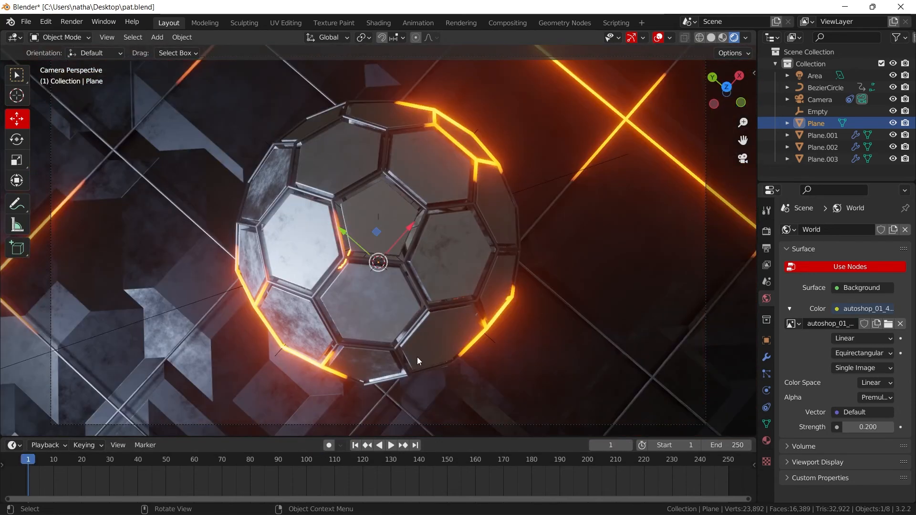
key(space)
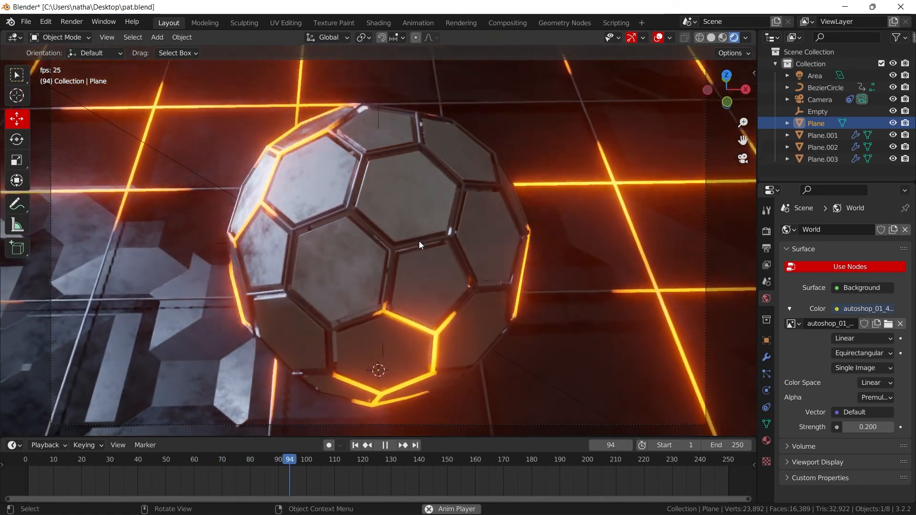
key(space)
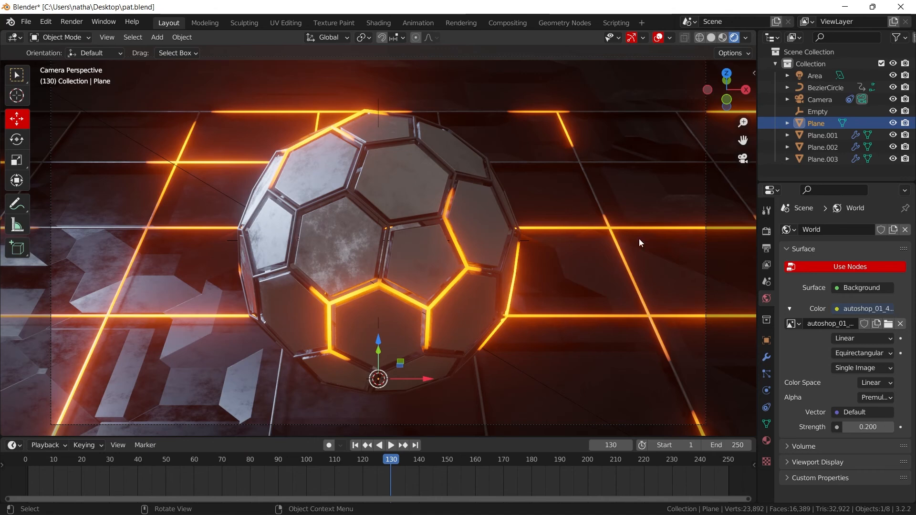
- Open the Shading workspace and display the World shader nodes
click(379, 19)
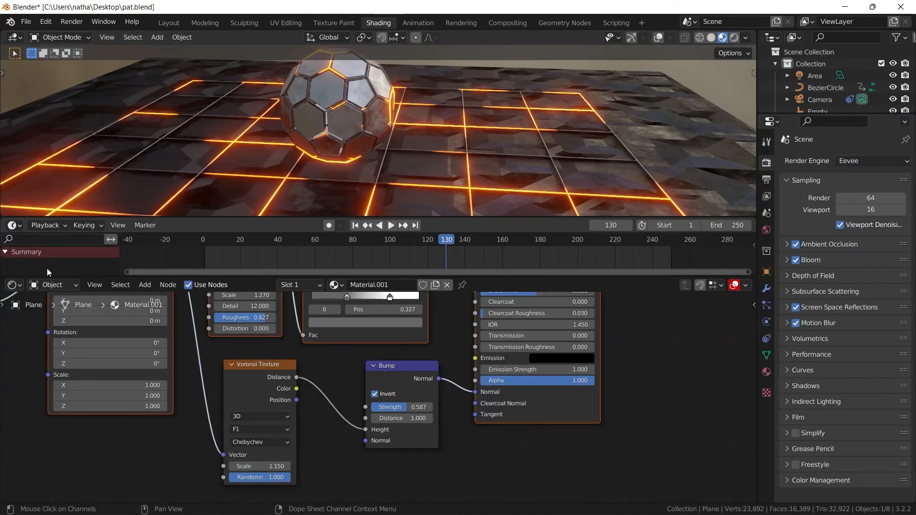
click(44, 285)
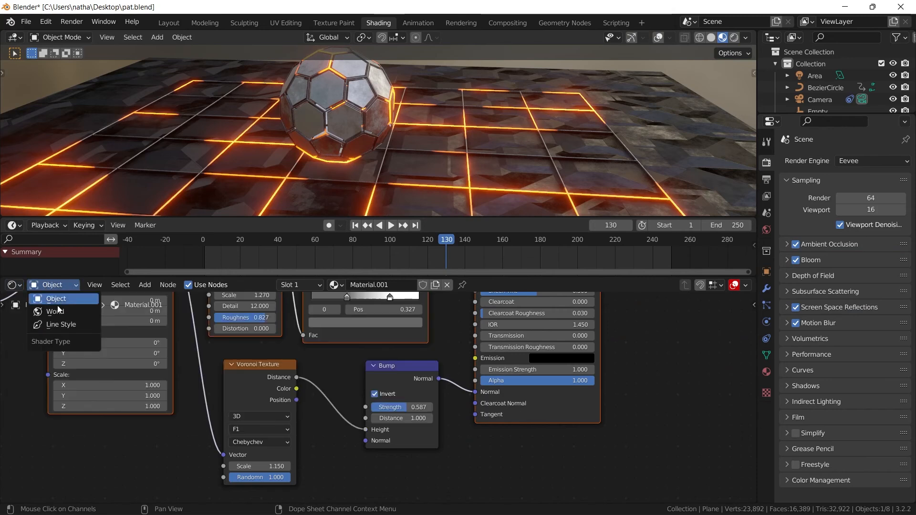
click(88, 311)
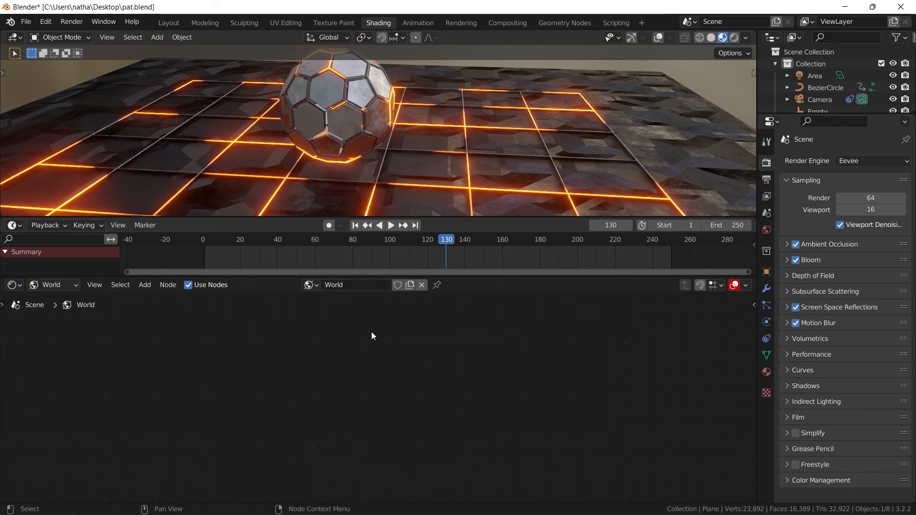
scroll(427, 356, down, 8)
scroll(429, 357, up, 9)
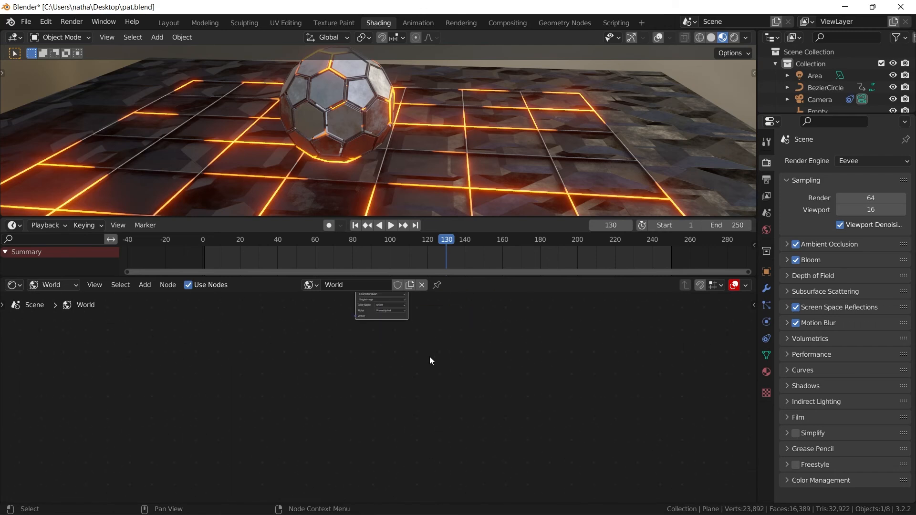
middle_drag(430, 349, 445, 454)
scroll(453, 436, up, 10)
middle_drag(496, 367, 312, 501)
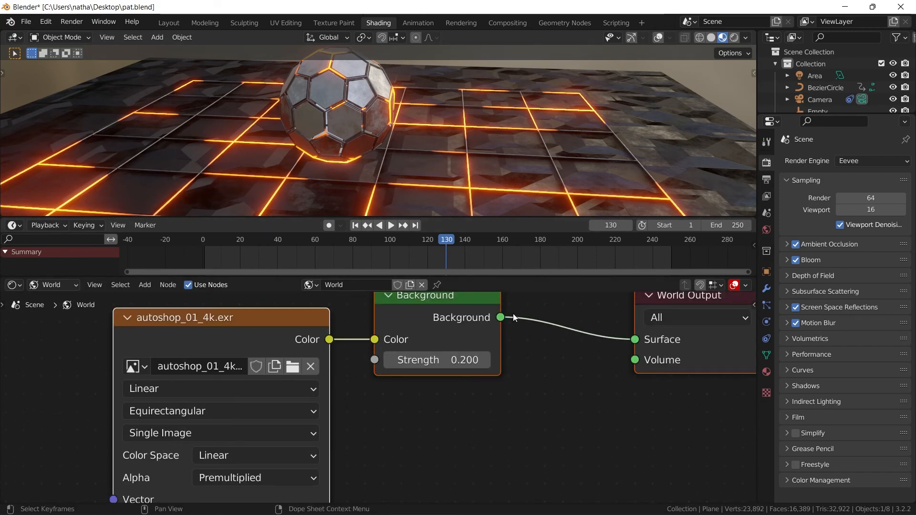
- Move the autoshop_01_4k.exr texture node farther away from the Background node
scroll(544, 358, down, 6)
drag(535, 377, 376, 387)
click(582, 310)
drag(248, 347, 167, 296)
- Show the 3D viewport in rendered shading through the camera
click(735, 37)
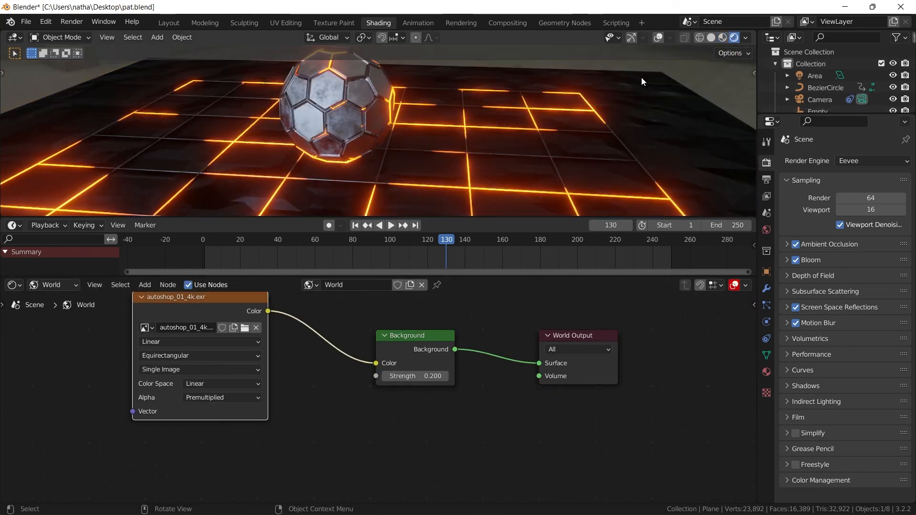
key(KP_0)
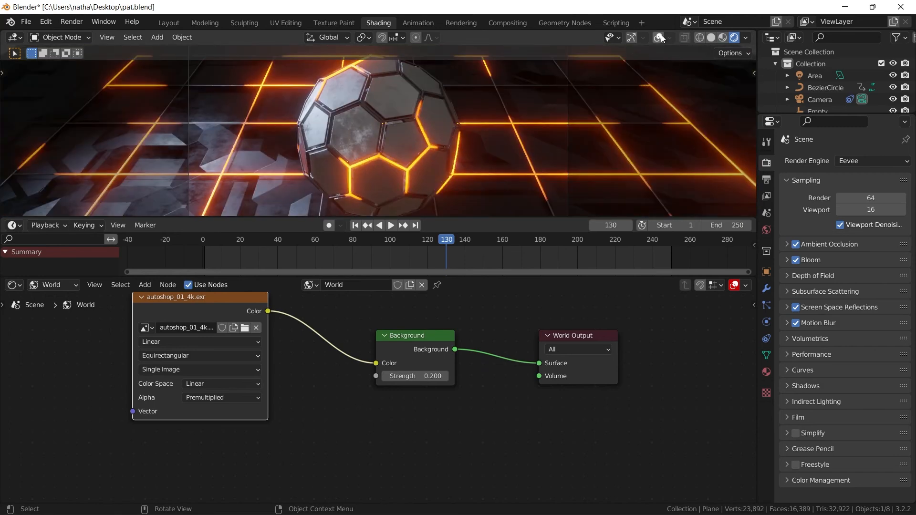
- Add a Principled Volume node to the World shader and connect its output to the Volume input of the World Output
drag(551, 361, 548, 413)
key(shift+a)
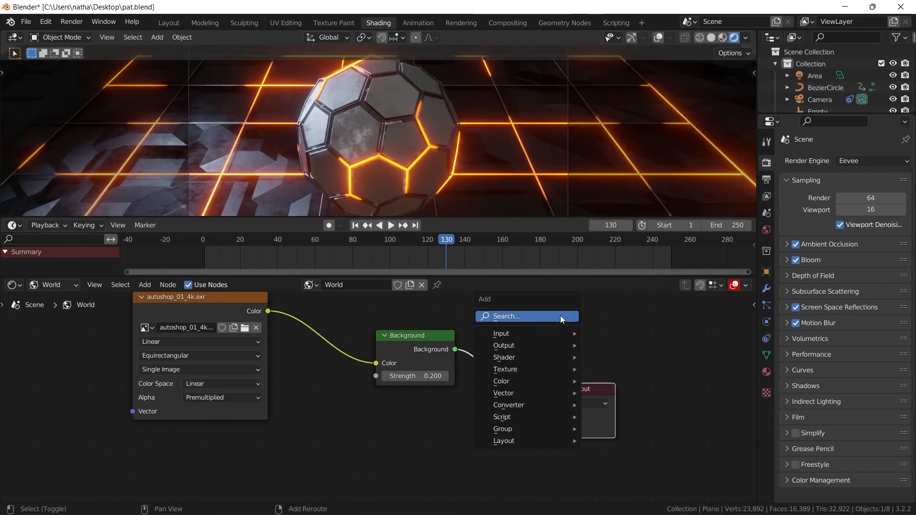
click(554, 316)
text(v)
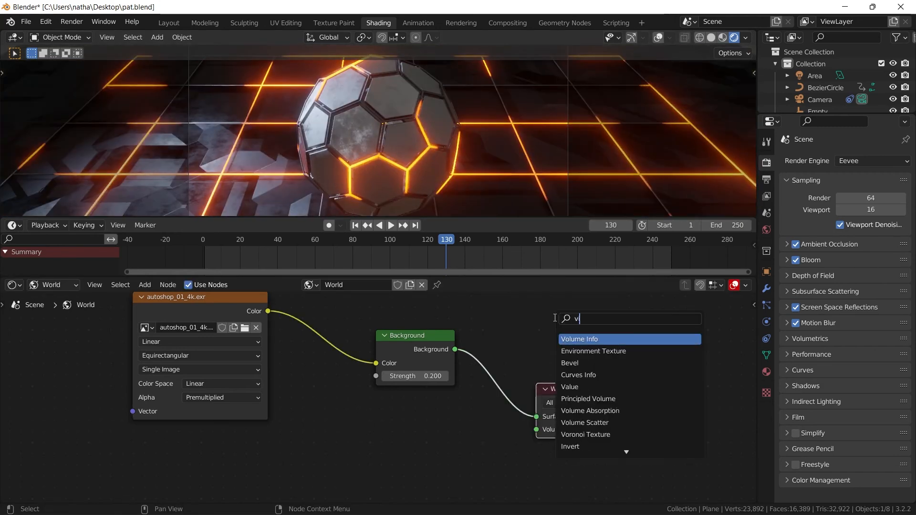
text(ol)
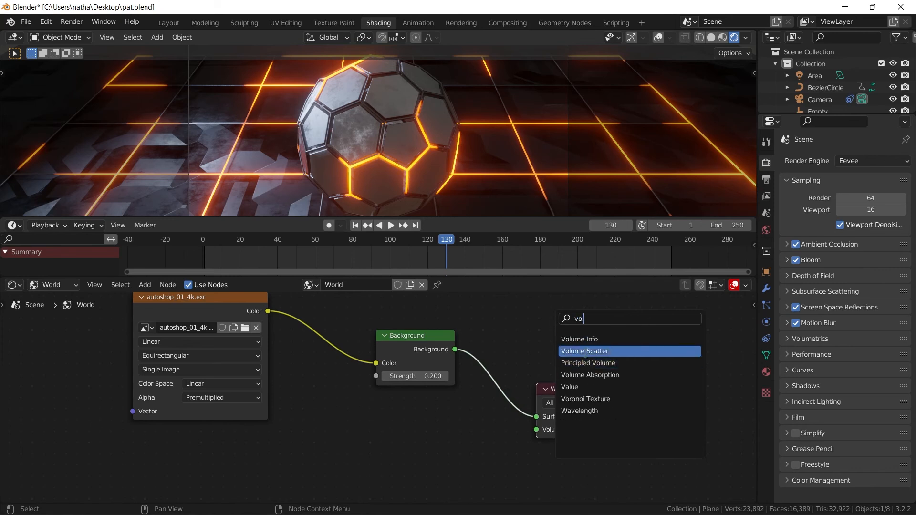
click(586, 363)
click(331, 451)
drag(437, 424, 536, 430)
- Move the Principled Volume node farther below the World Output and add a ColorRamp node beside it
middle_drag(389, 413, 516, 381)
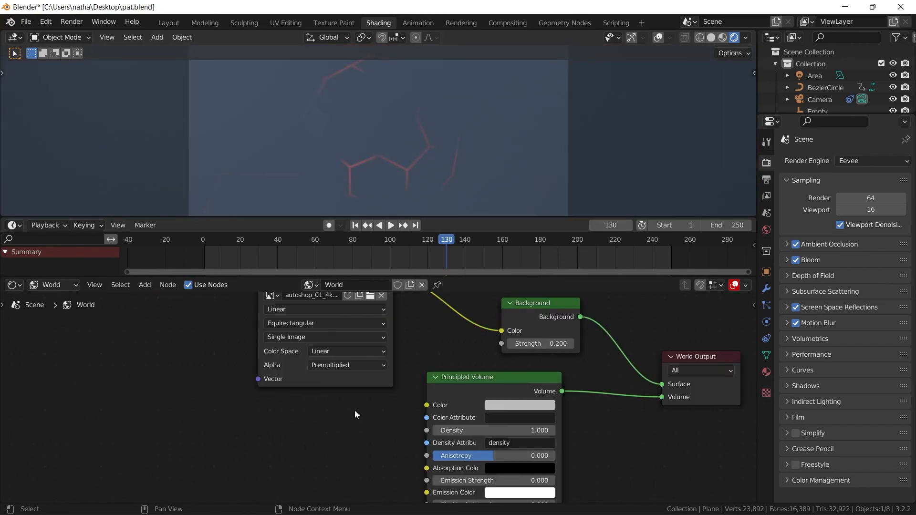
middle_drag(354, 410, 346, 329)
drag(487, 309, 506, 353)
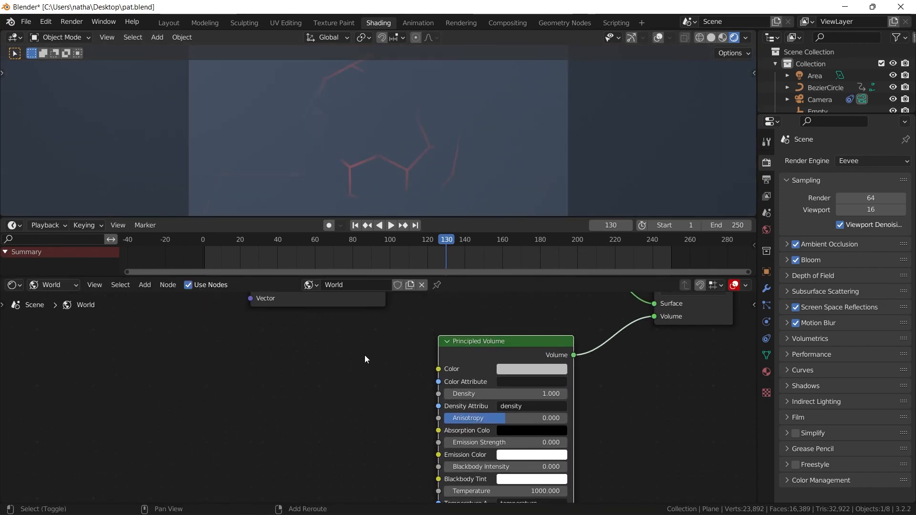
key(shift+a)
click(322, 344)
text(col)
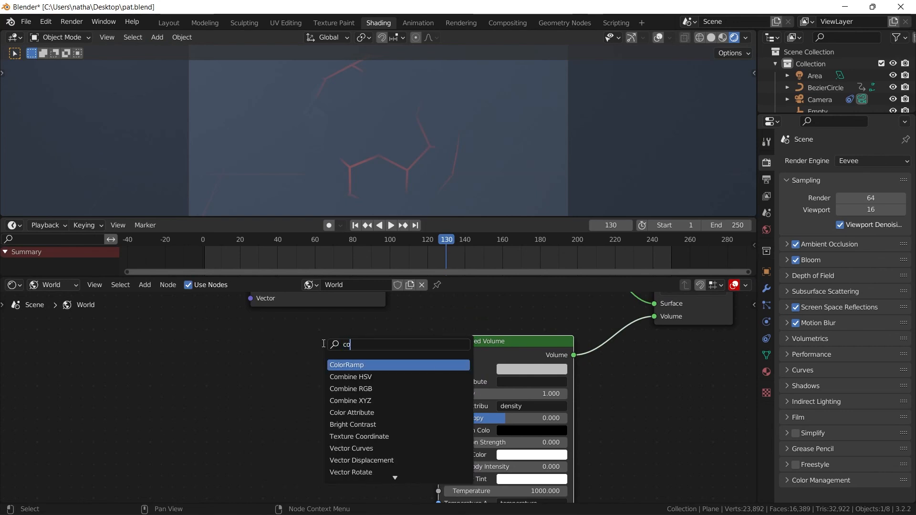
click(346, 364)
click(230, 383)
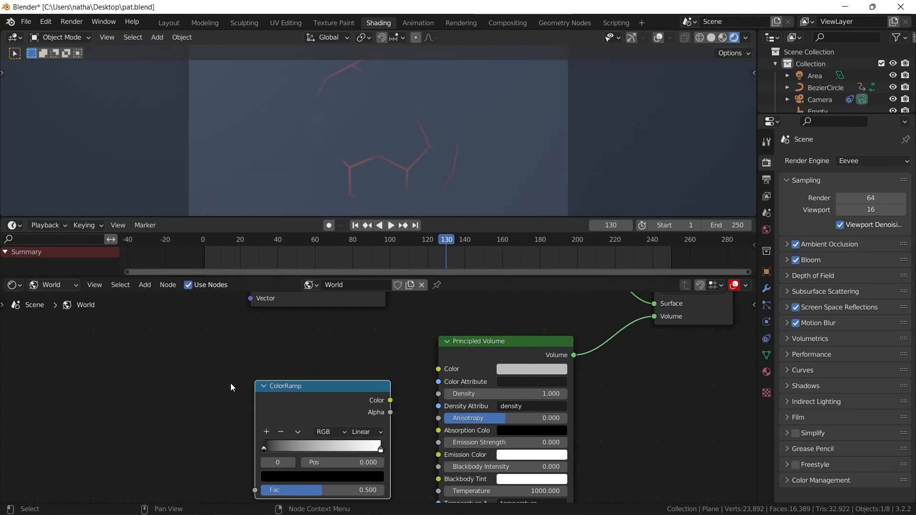
- Add a Noise Texture, feed its Fac into the ColorRamp, and connect the ramp's Color to the Principled Volume's Density
key(shift+a)
click(189, 366)
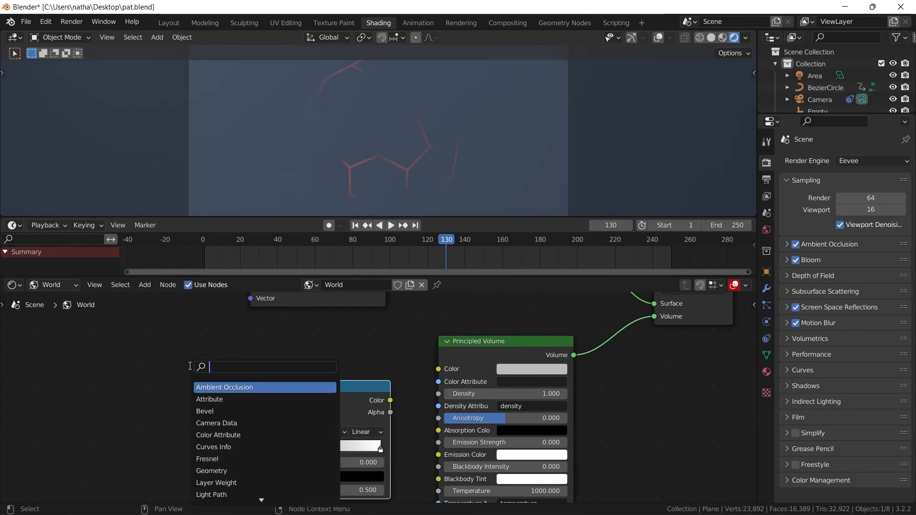
text(noi)
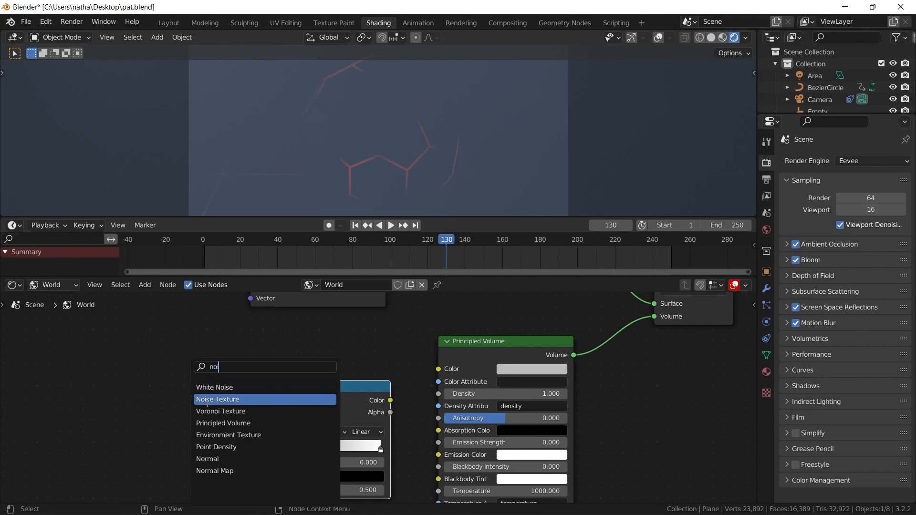
click(193, 401)
click(161, 386)
drag(158, 385, 263, 418)
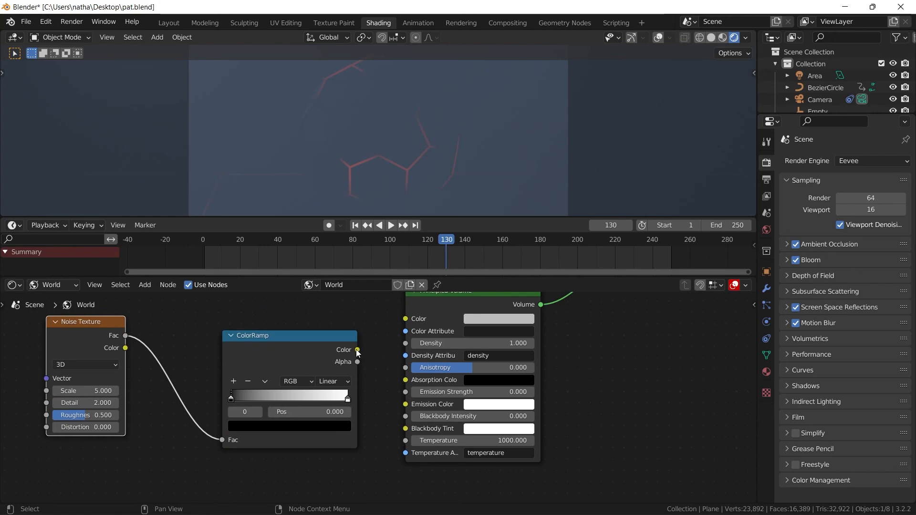
drag(357, 349, 406, 344)
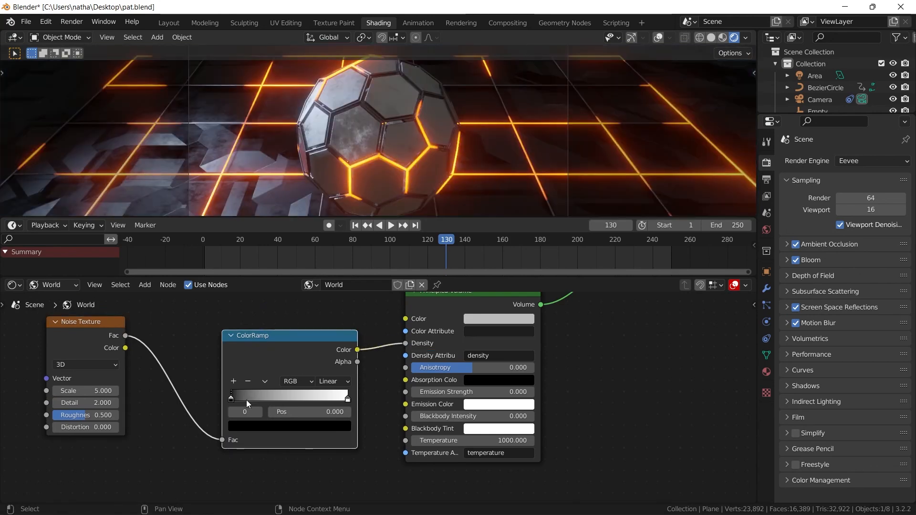
- Set the Noise Texture scale to 1.300 and move the ColorRamp's black stop to position 0.593
drag(234, 398, 300, 395)
drag(103, 391, 83, 391)
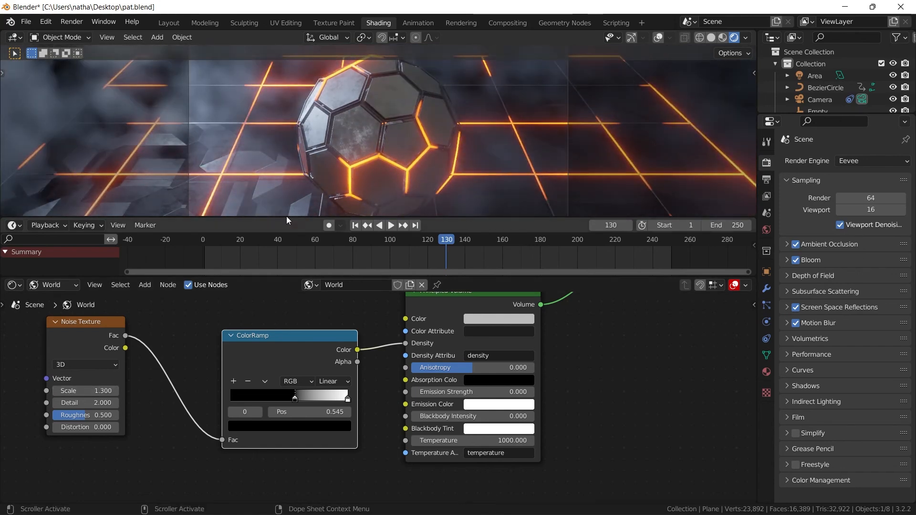
drag(297, 404, 306, 399)
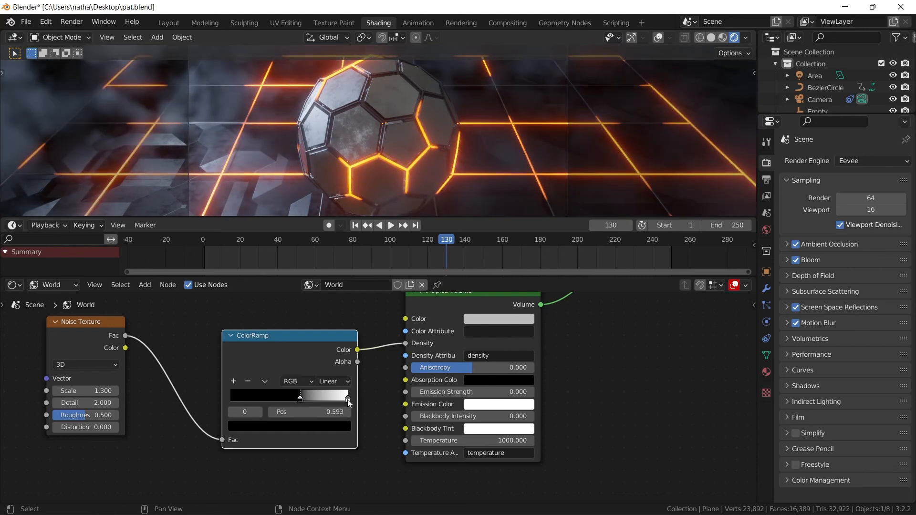
- Move the ColorRamp's white stop to position 0.902 and darken its colour slightly to light grey
click(347, 399)
click(324, 426)
drag(324, 265, 325, 276)
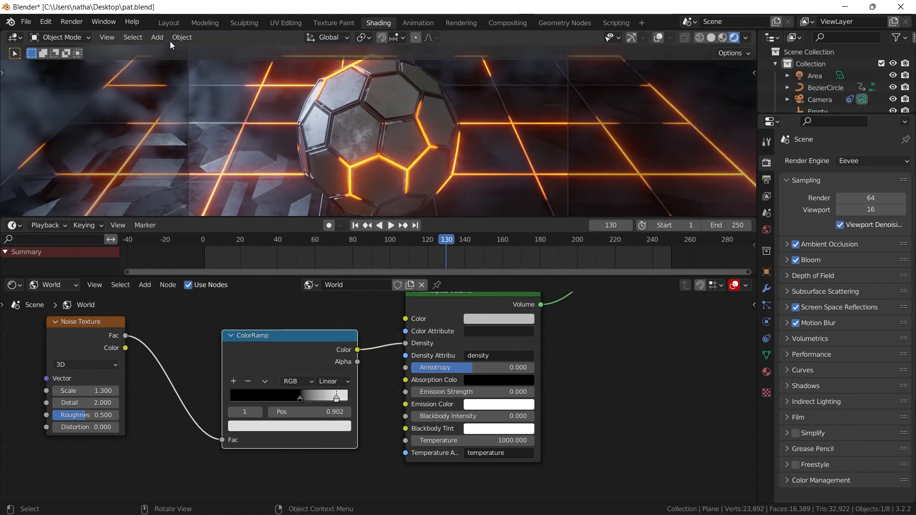
- Return to the Layout workspace and play the animation from frame 1 to frame 124 with overlays hidden to examine the fog
click(168, 23)
click(354, 445)
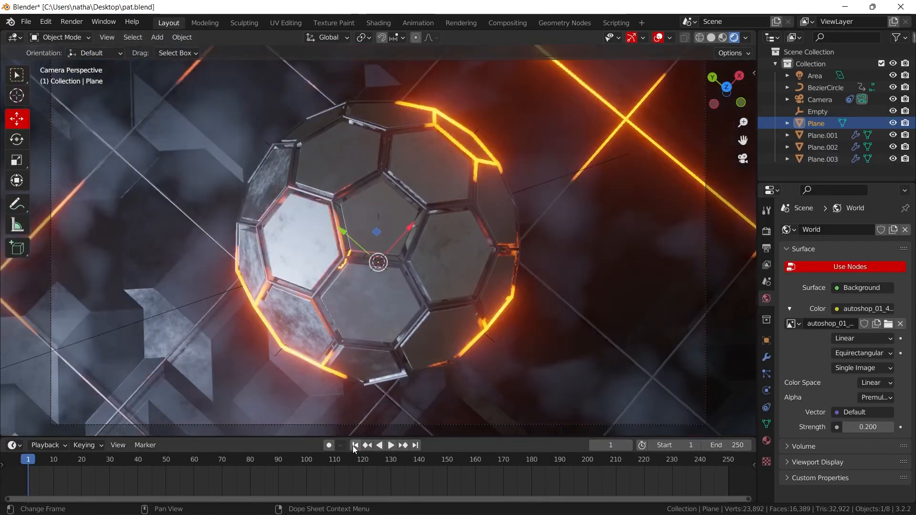
click(658, 38)
key(space)
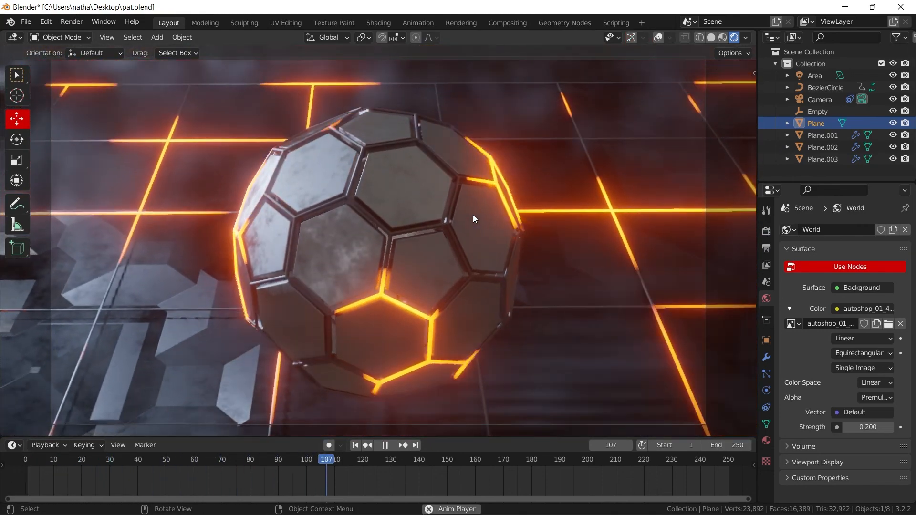
key(space)
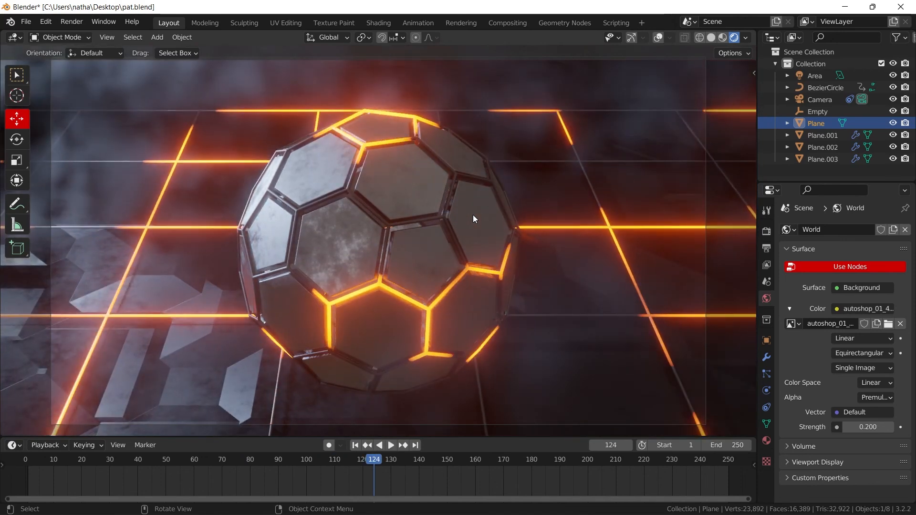
- Set the scene's Color Management look to High Contrast in the render settings
click(766, 231)
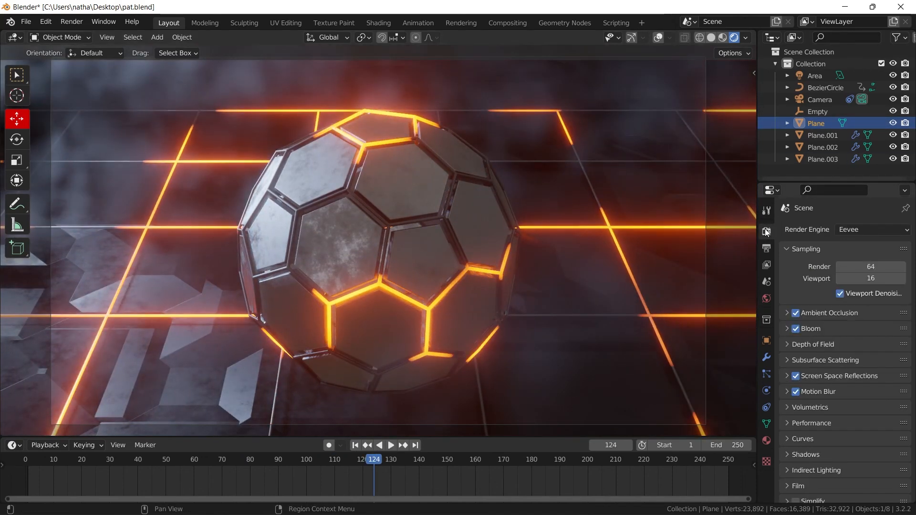
scroll(812, 316, down, 3)
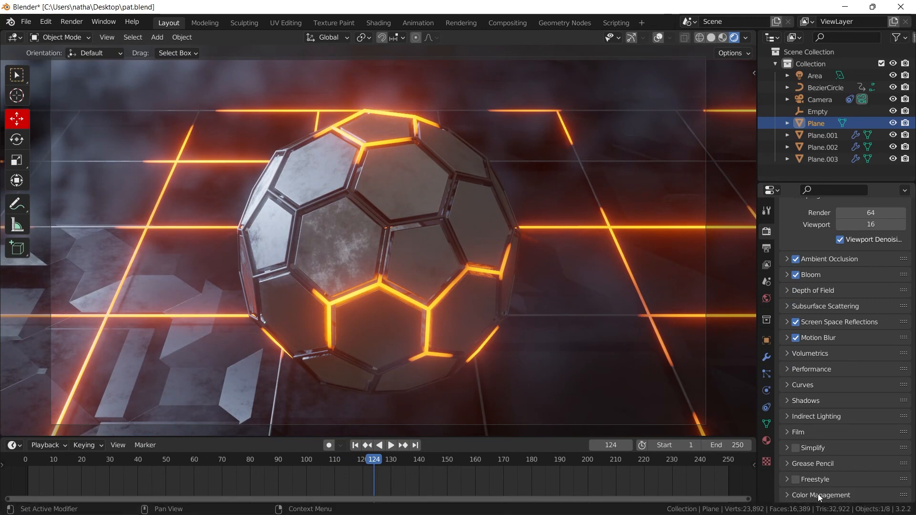
scroll(830, 472, down, 5)
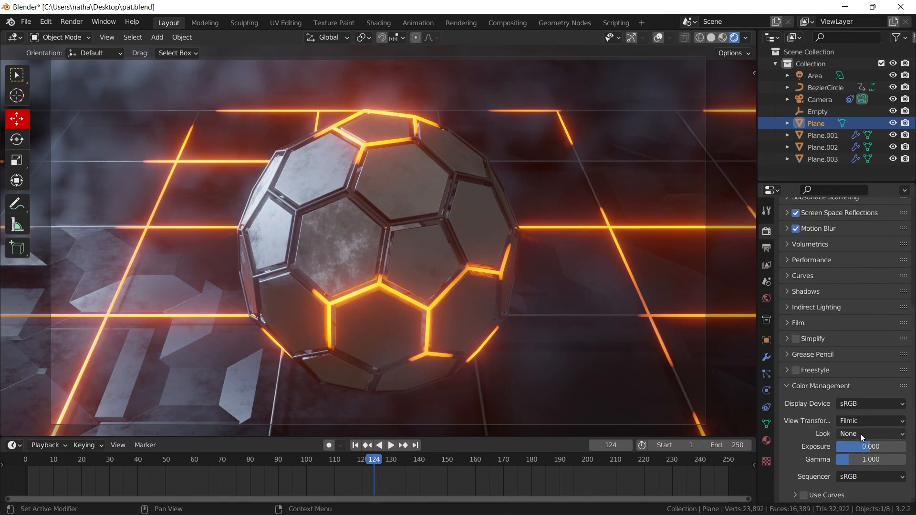
click(859, 433)
click(848, 397)
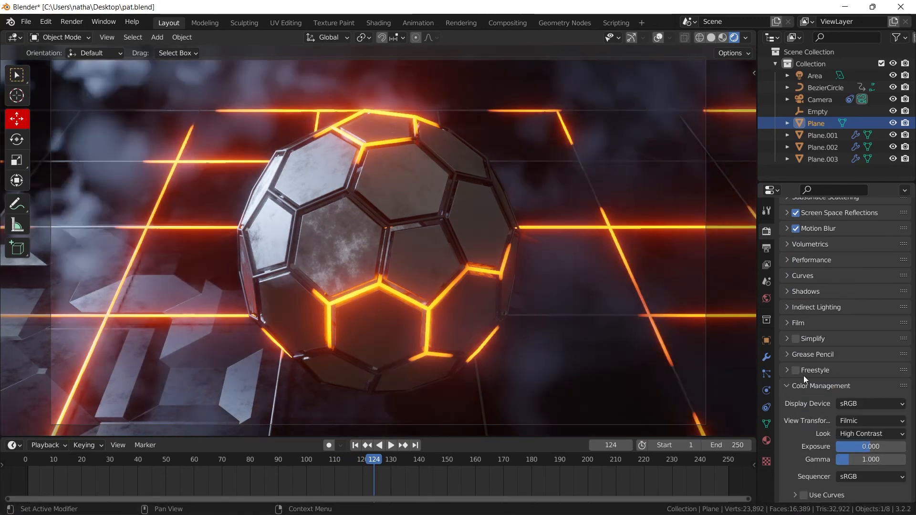
- Play the animation from frame 1 to frame 217 to examine the high-contrast look
key(shift+Left)
key(space)
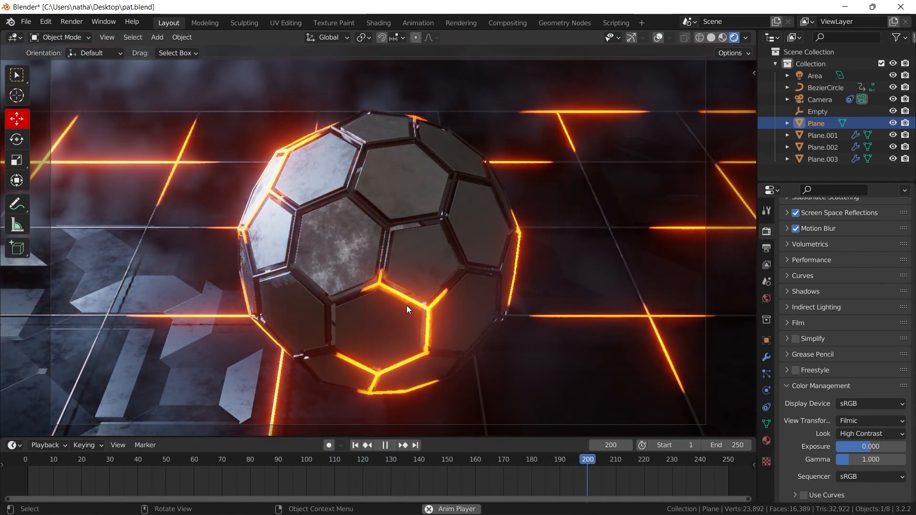
key(space)
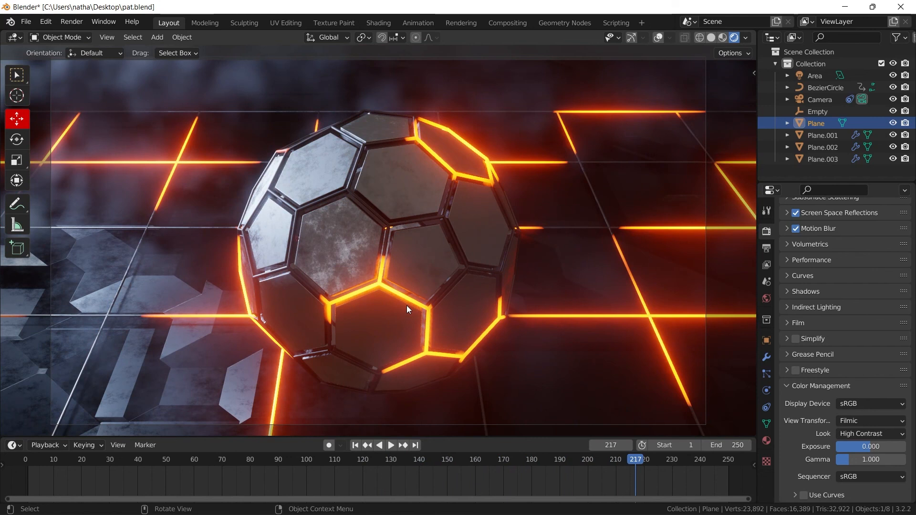